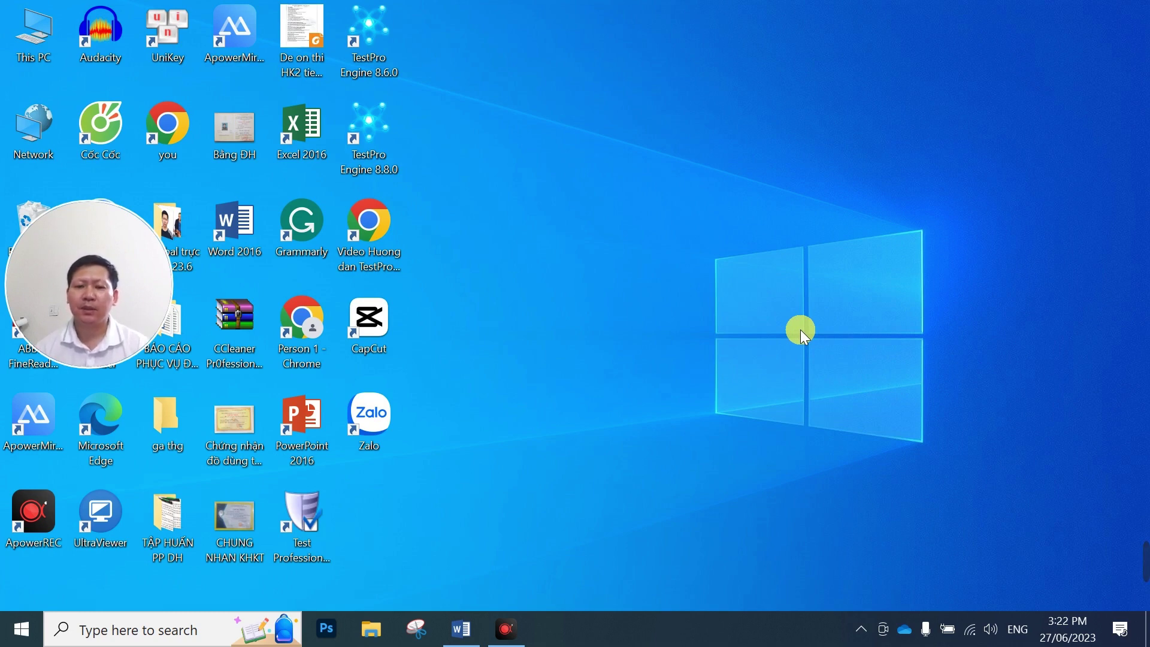
# Step: Open Chrome, search Google for "capcut" and go to the official CapCut website
pyautogui.doubleClick(163, 115)
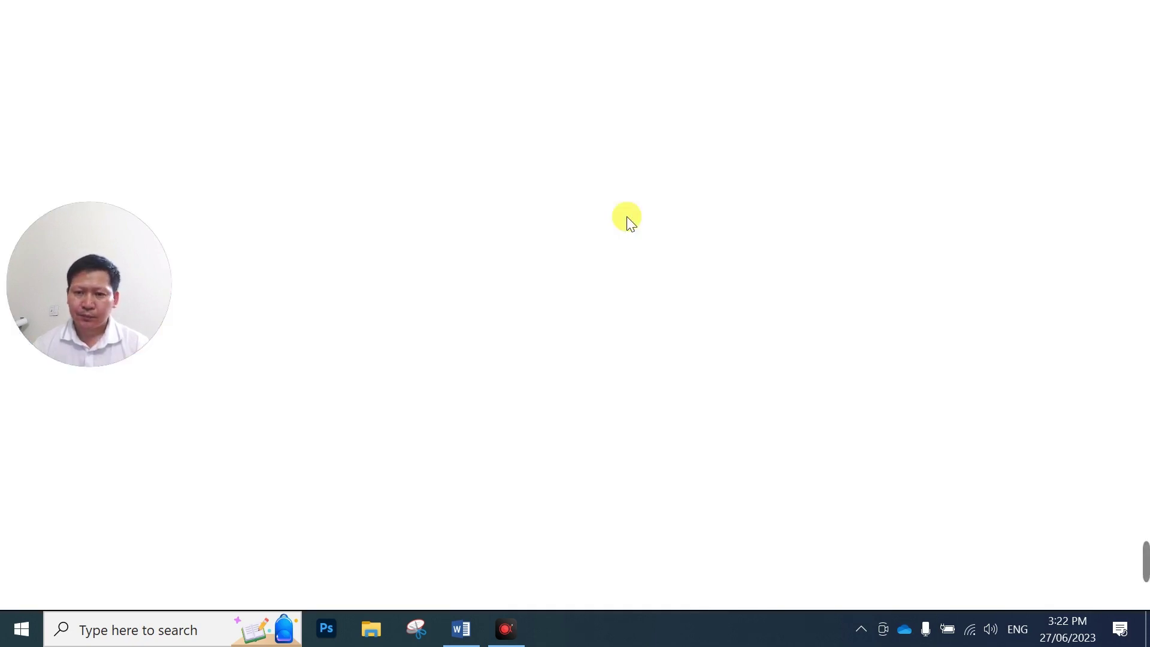
pyautogui.click(524, 44)
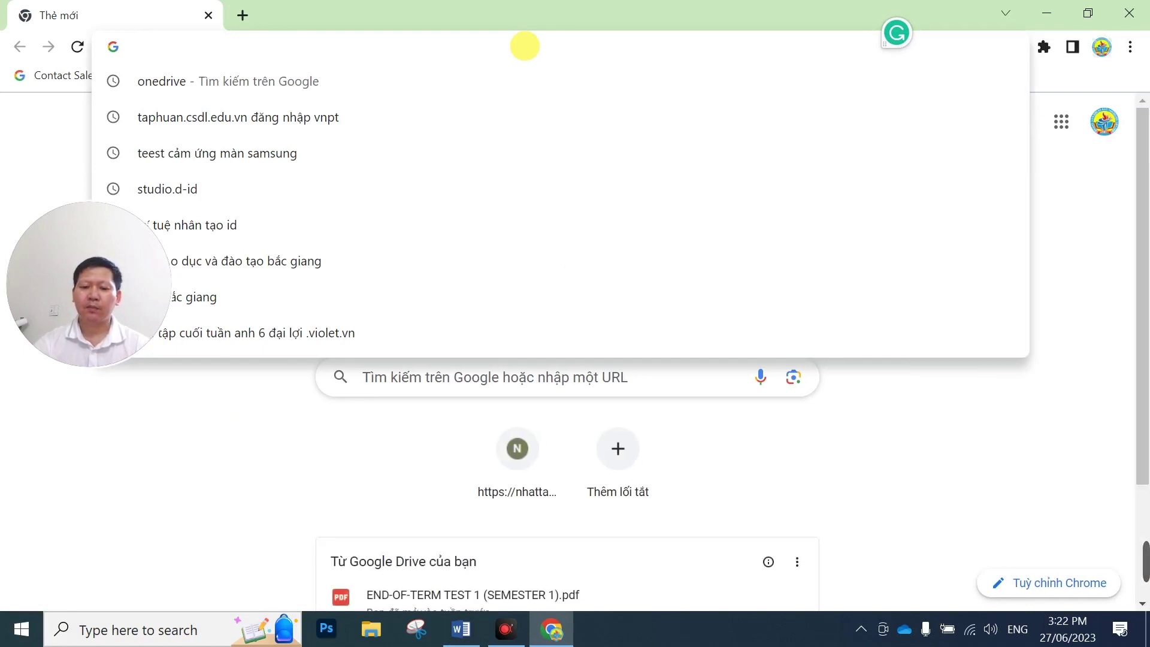
pyautogui.write('capcut')
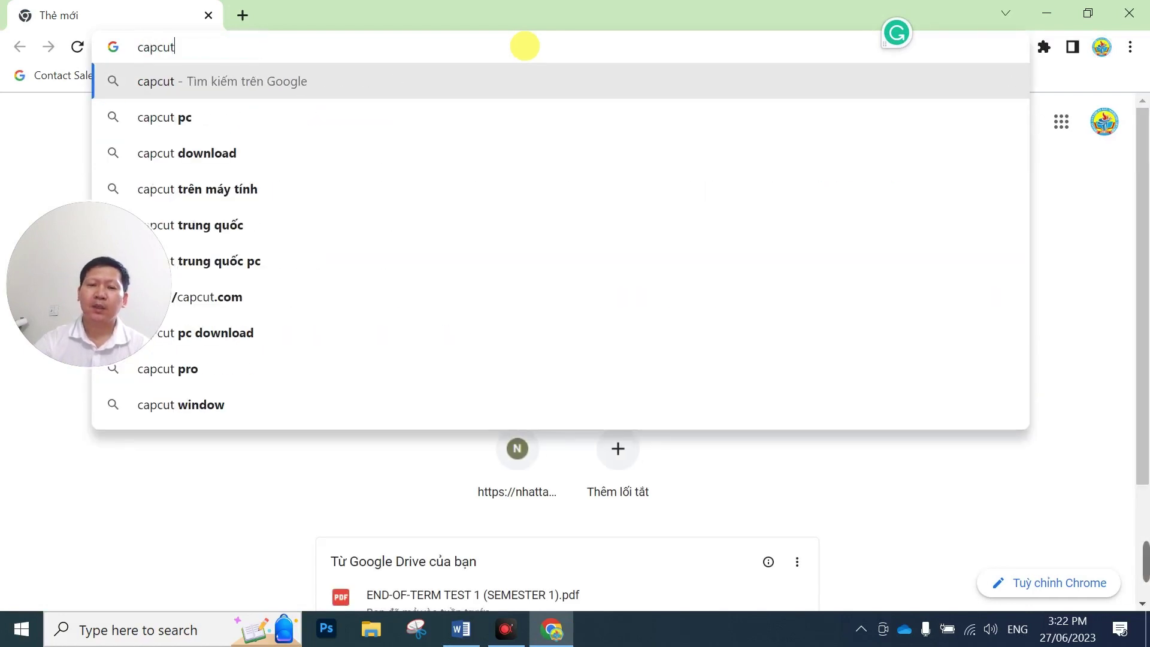
pyautogui.press('Return')
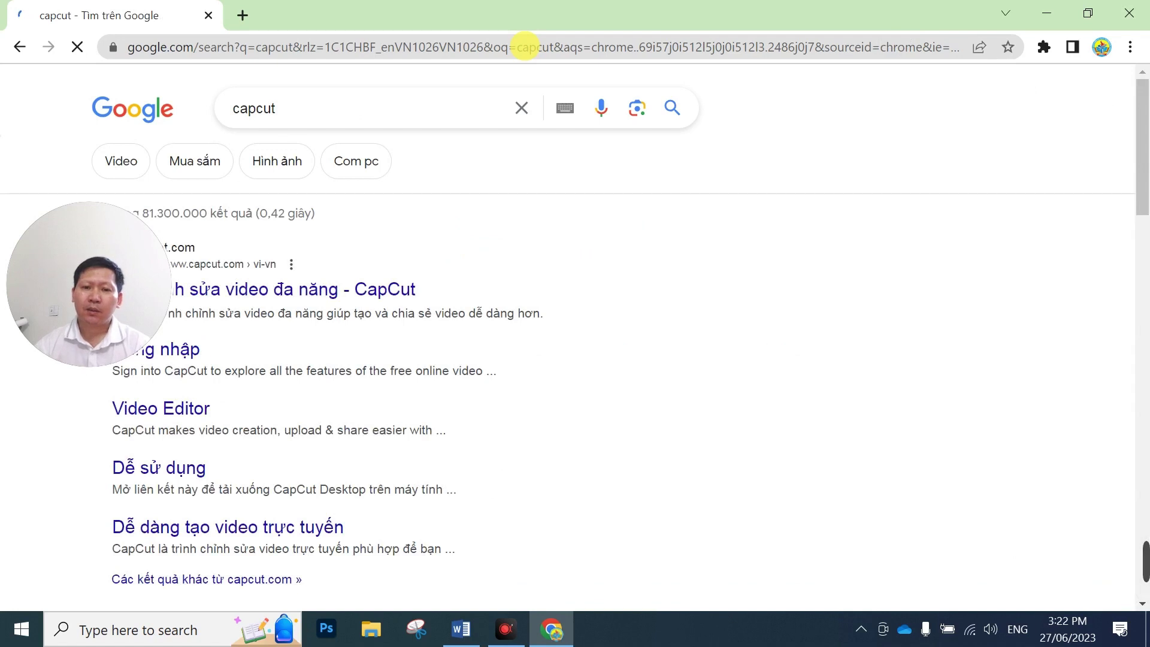
pyautogui.moveTo(62, 270); pyautogui.dragTo(62, 156)
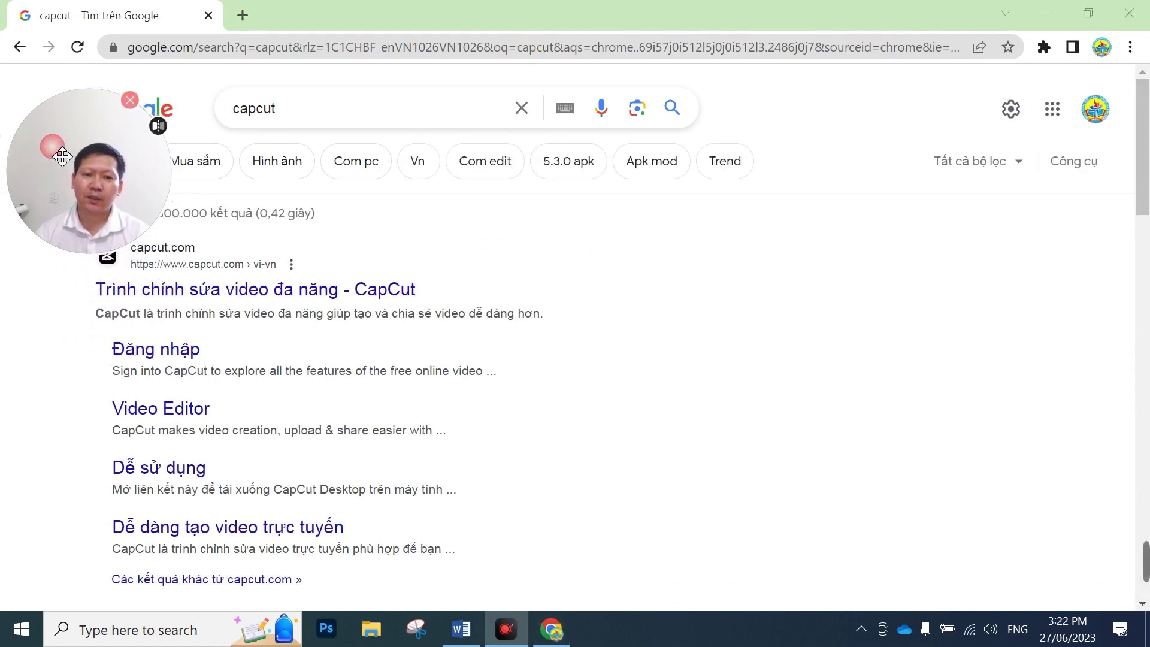
pyautogui.click(220, 291)
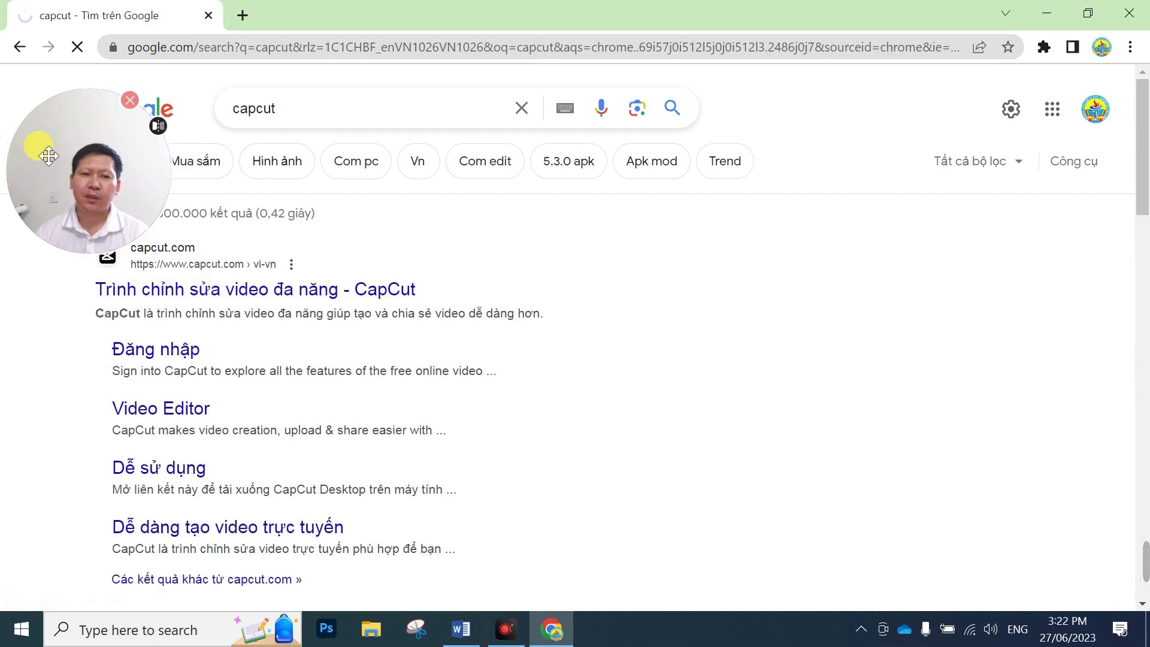
pyautogui.moveTo(64, 162)
pyautogui.mouseDown()
pyautogui.moveTo(57, 216)
pyautogui.moveTo(47, 170)
pyautogui.mouseUp()
# Step: Accept all cookies on the CapCut site and start downloading the Windows version
pyautogui.scroll(-3, 275, 345)
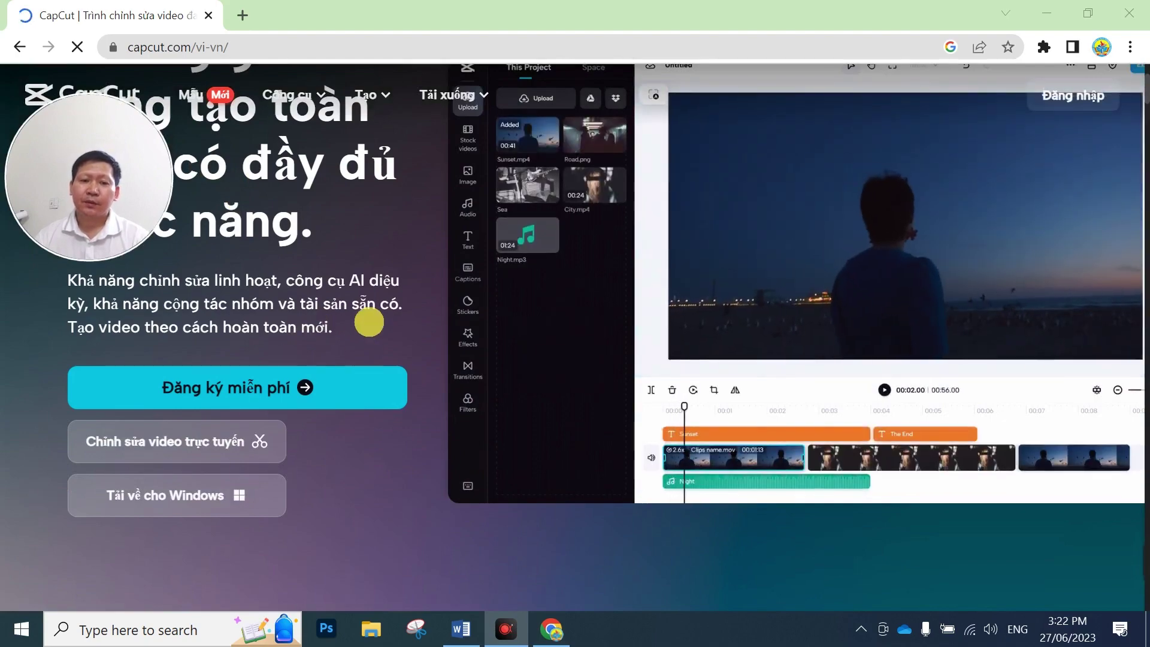
pyautogui.scroll(3, 430, 94)
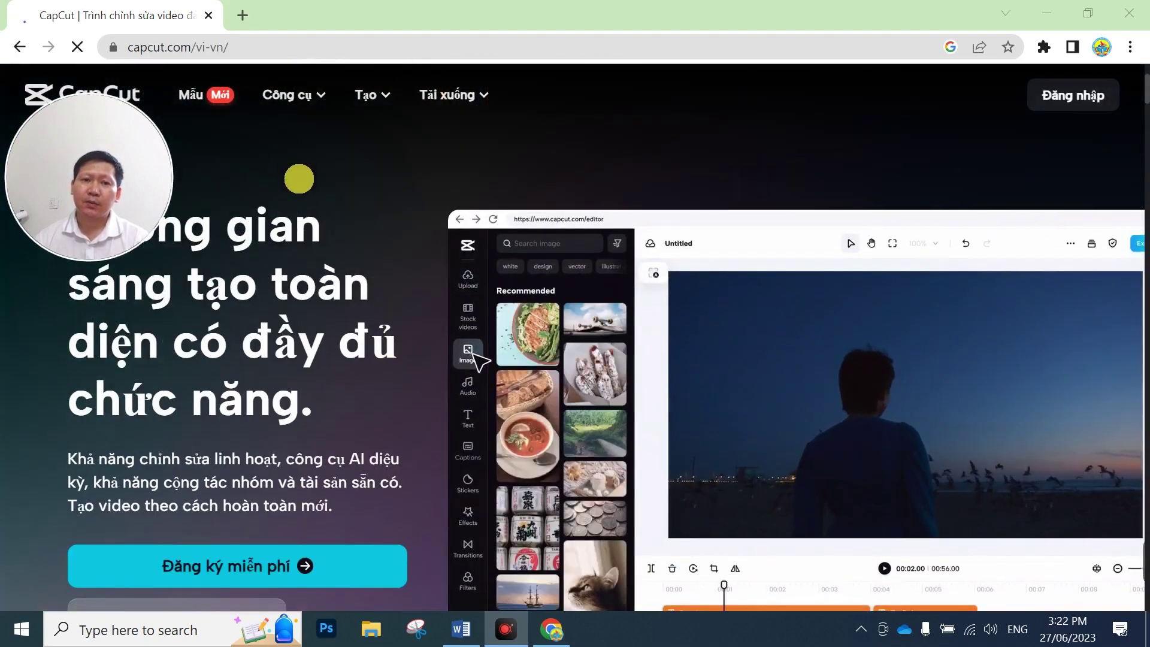
pyautogui.scroll(-3, 297, 179)
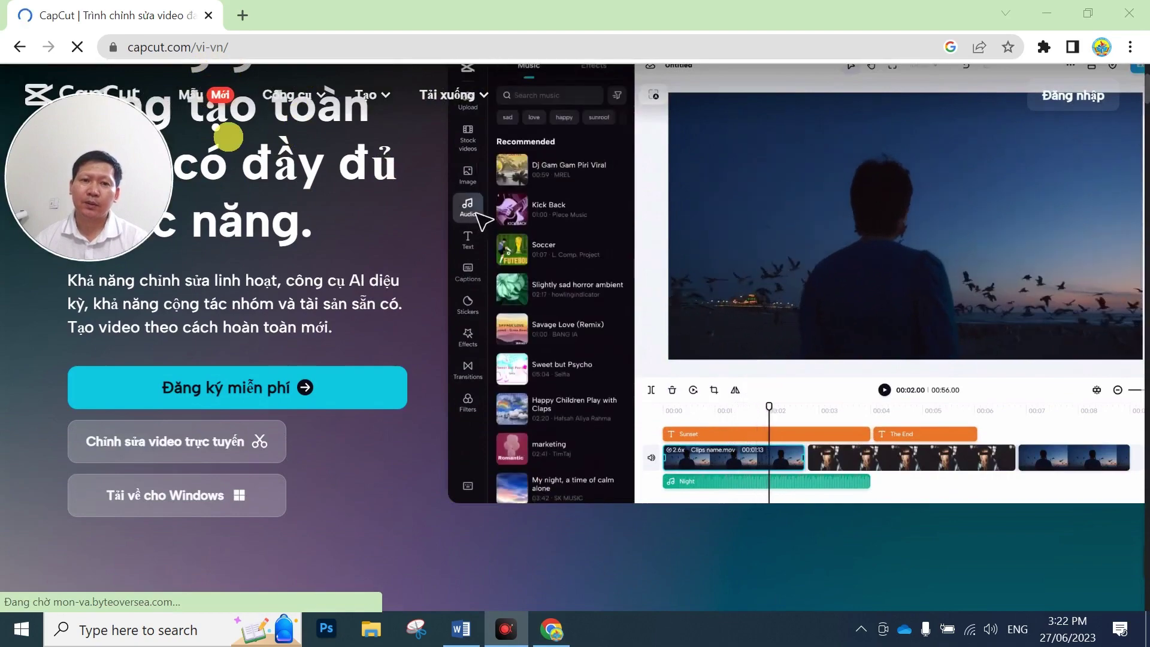
pyautogui.scroll(3, 220, 93)
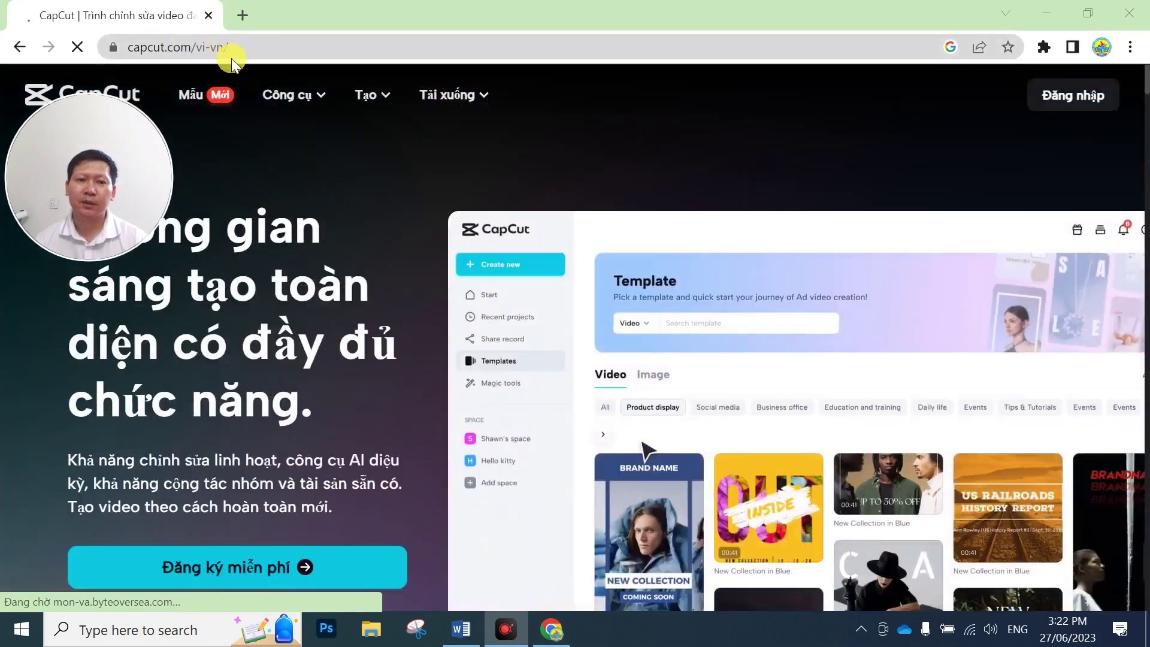
pyautogui.scroll(-3, 205, 232)
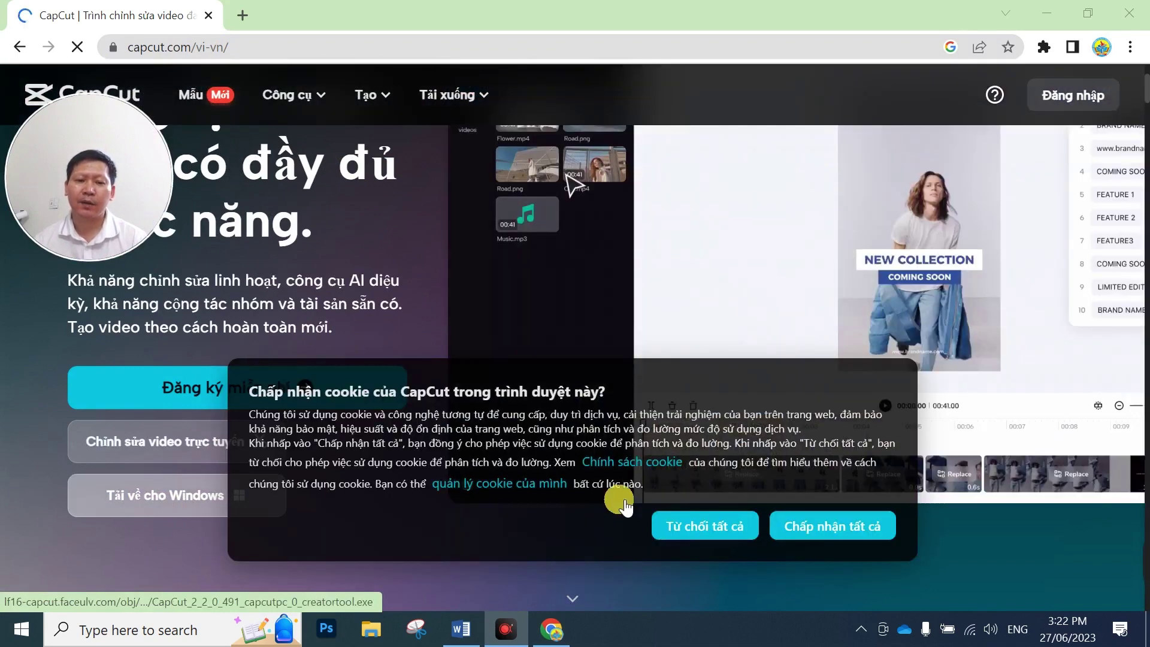
pyautogui.click(806, 530)
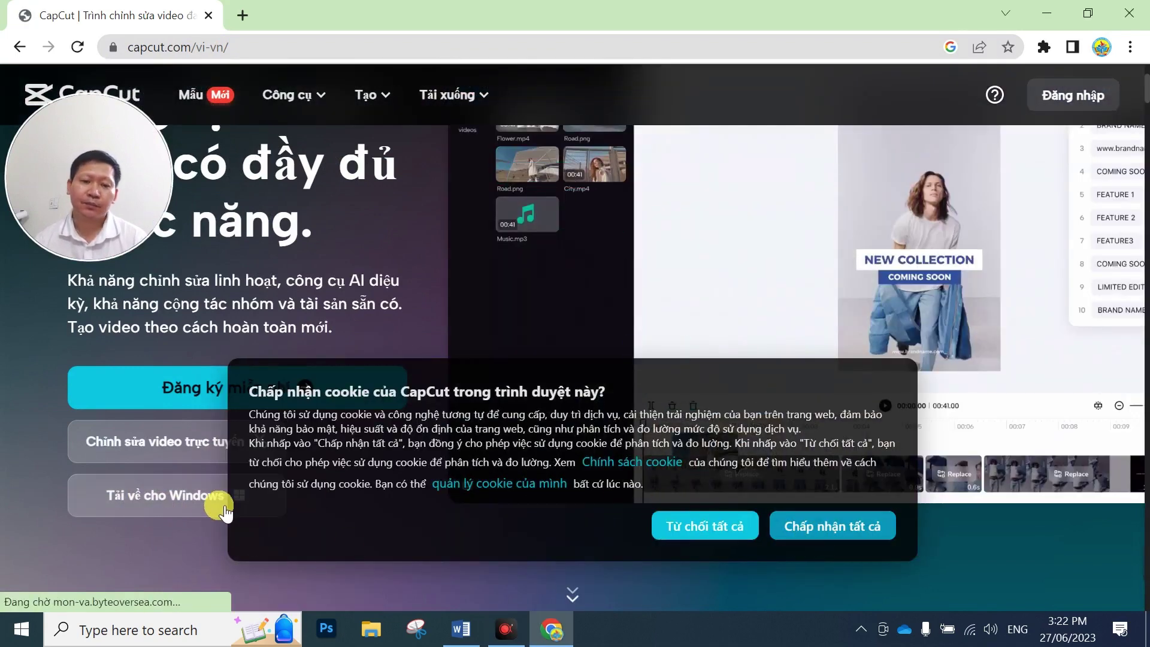
pyautogui.click(187, 496)
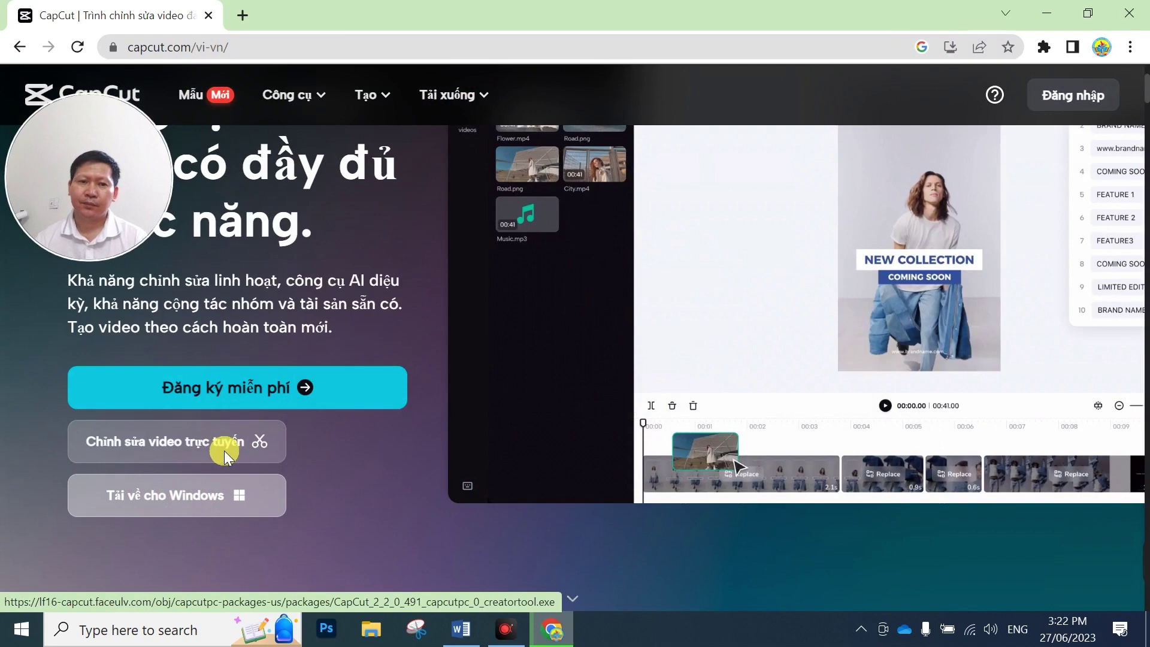
# Step: Save the installer CapCut_2_2_0_491_capcutpc_0_creatortool in the Downloads folder
pyautogui.scroll(-1, 239, 498)
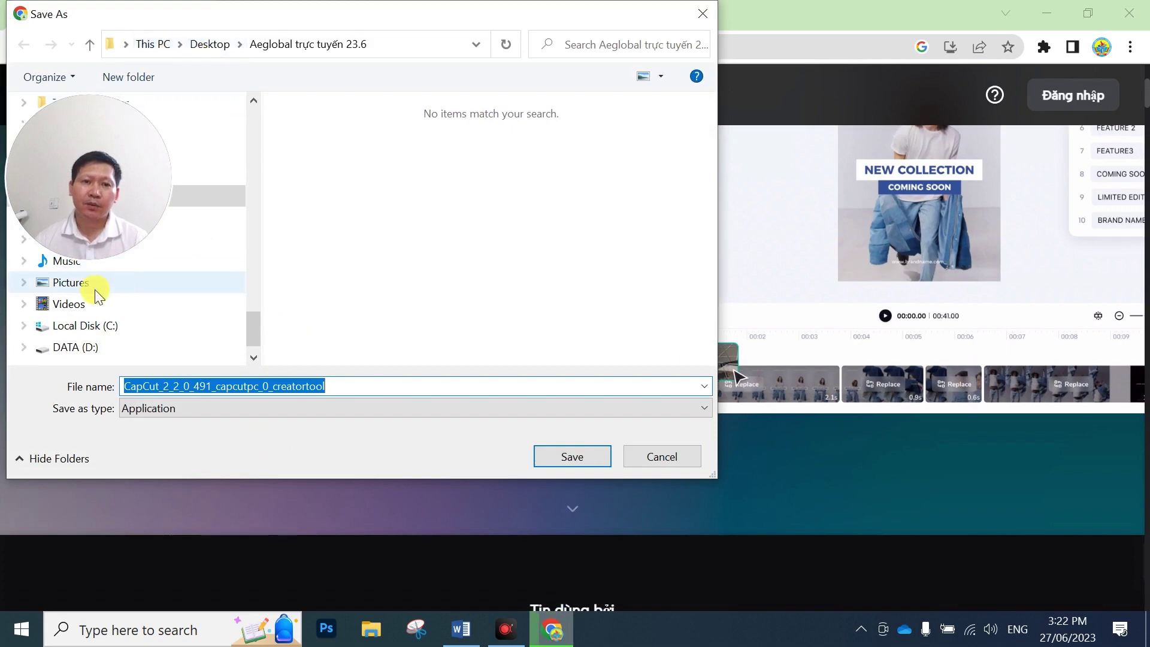
pyautogui.moveTo(154, 128); pyautogui.dragTo(120, 419)
pyautogui.click(90, 239)
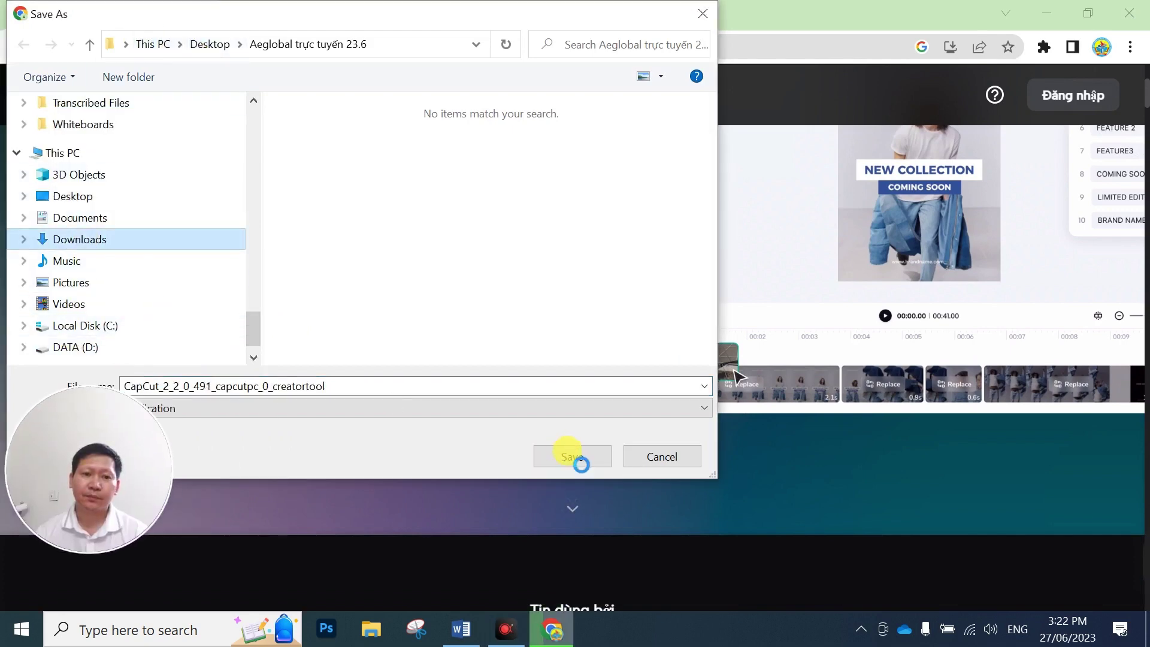
pyautogui.click(569, 455)
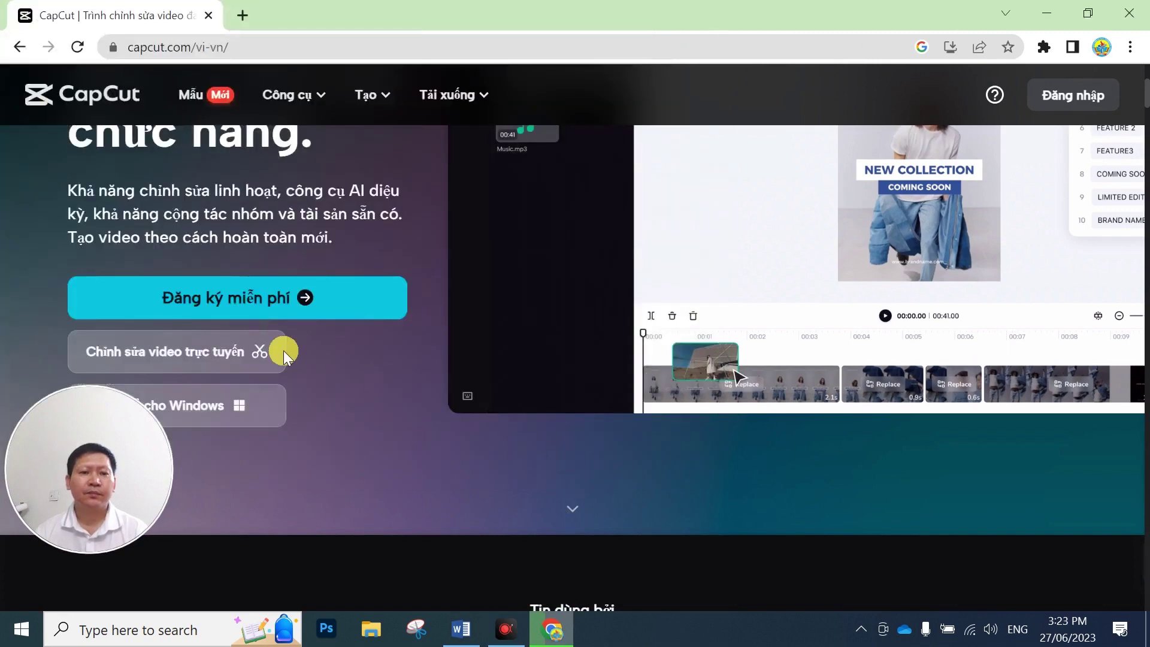
pyautogui.moveTo(158, 426); pyautogui.dragTo(158, 264)
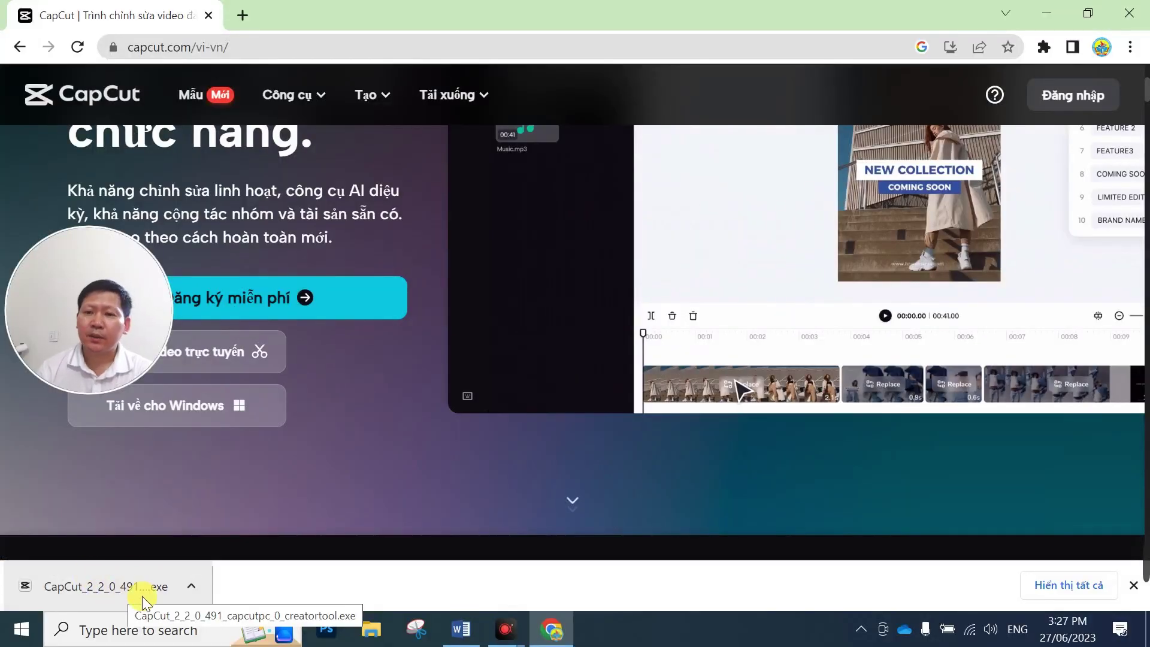
# Step: Open the downloaded CapCut installer and close the browser window
pyautogui.click(107, 584)
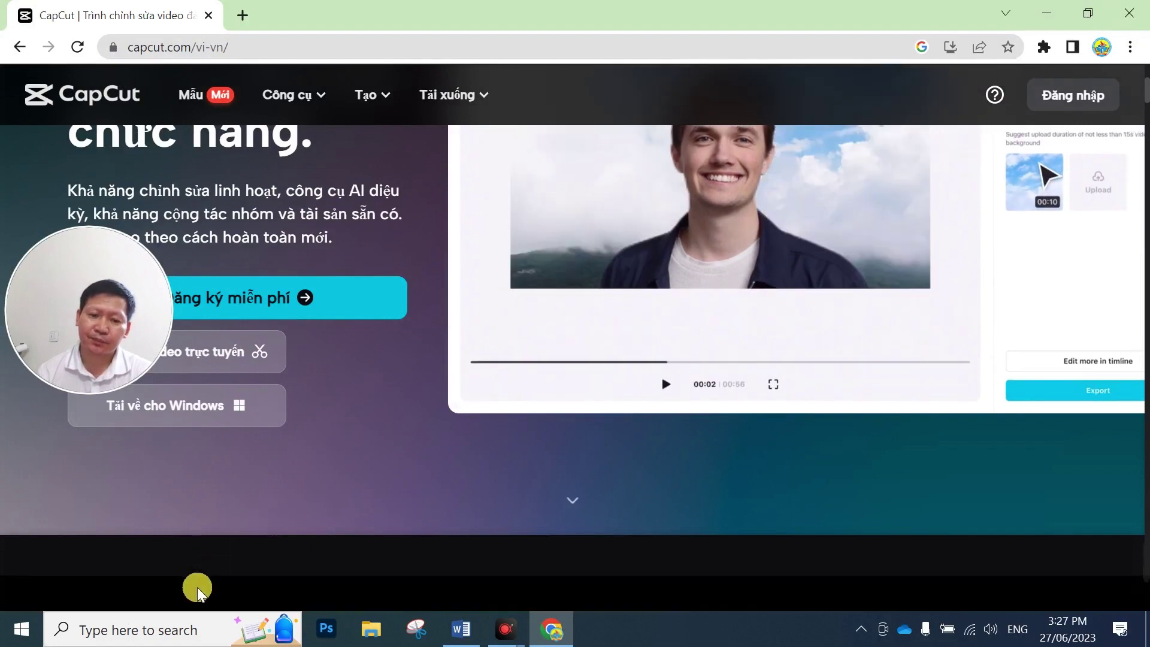
pyautogui.click(1125, 14)
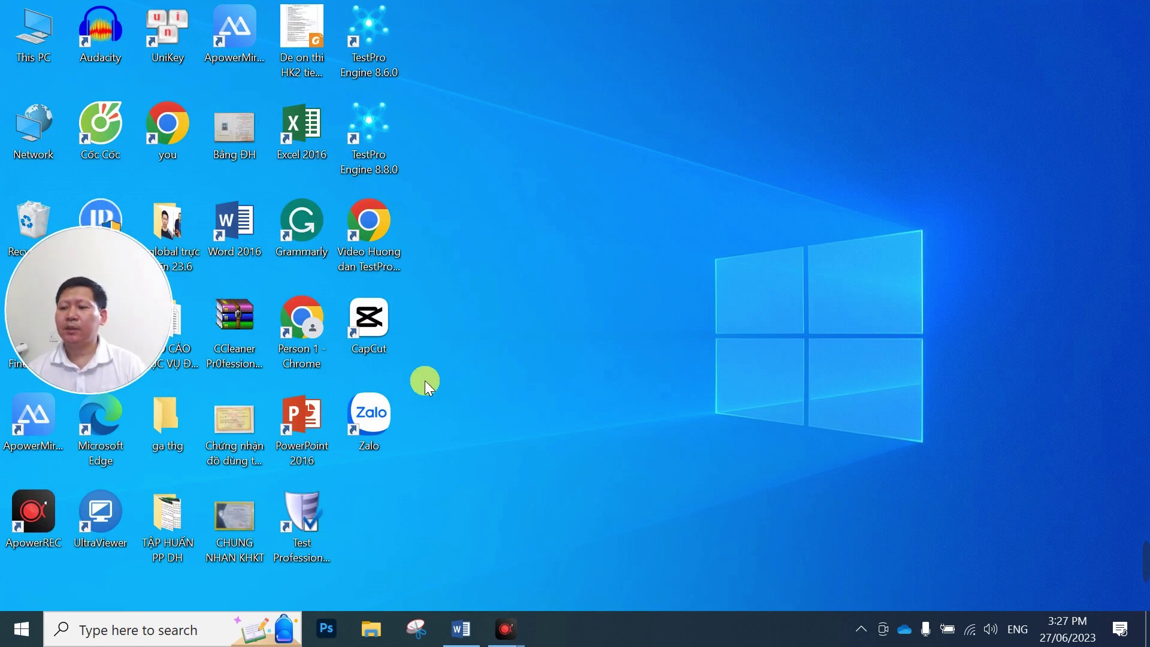
# Step: Launch CapCut from the desktop and minimise its home window
pyautogui.click(386, 351)
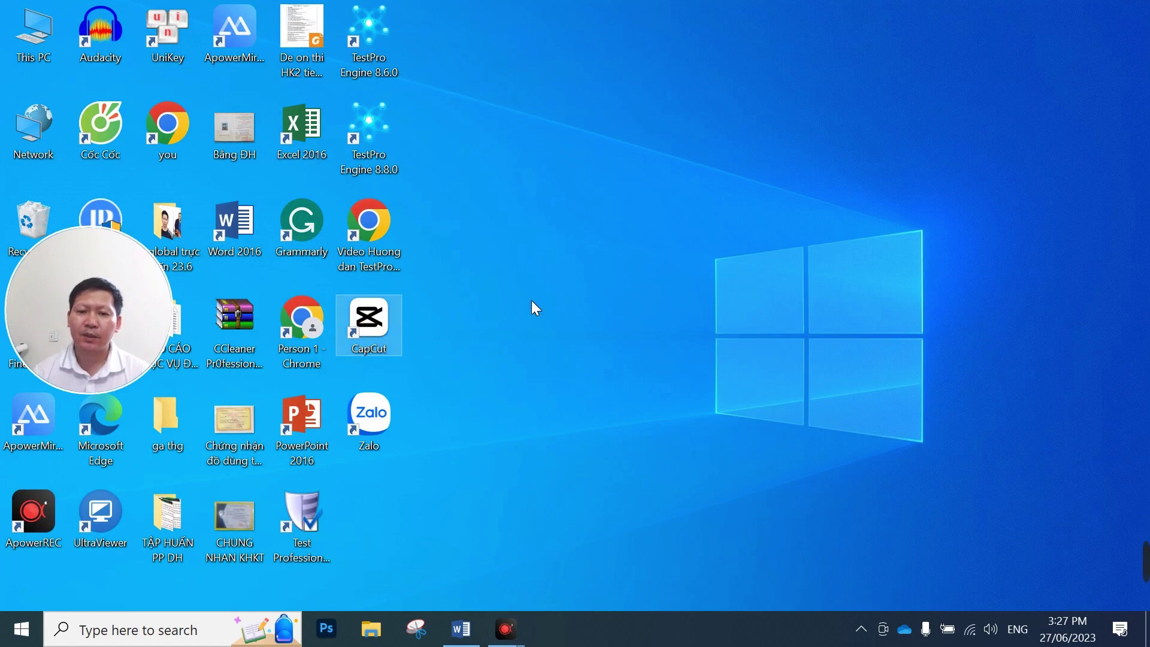
pyautogui.doubleClick(382, 337)
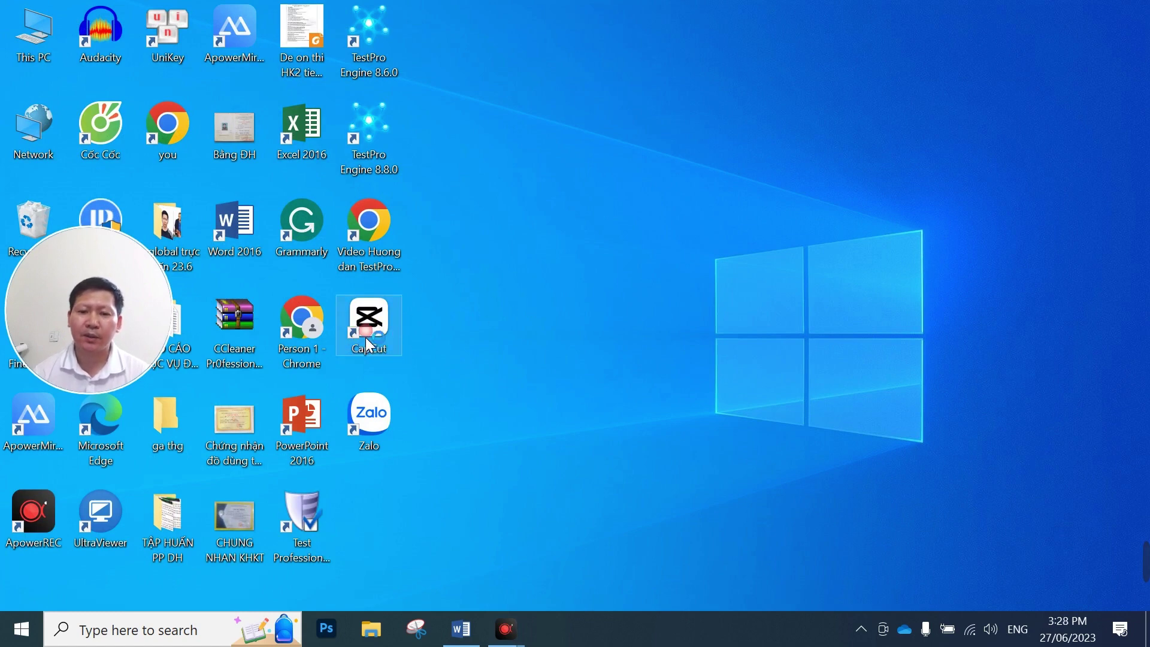
pyautogui.click(564, 338)
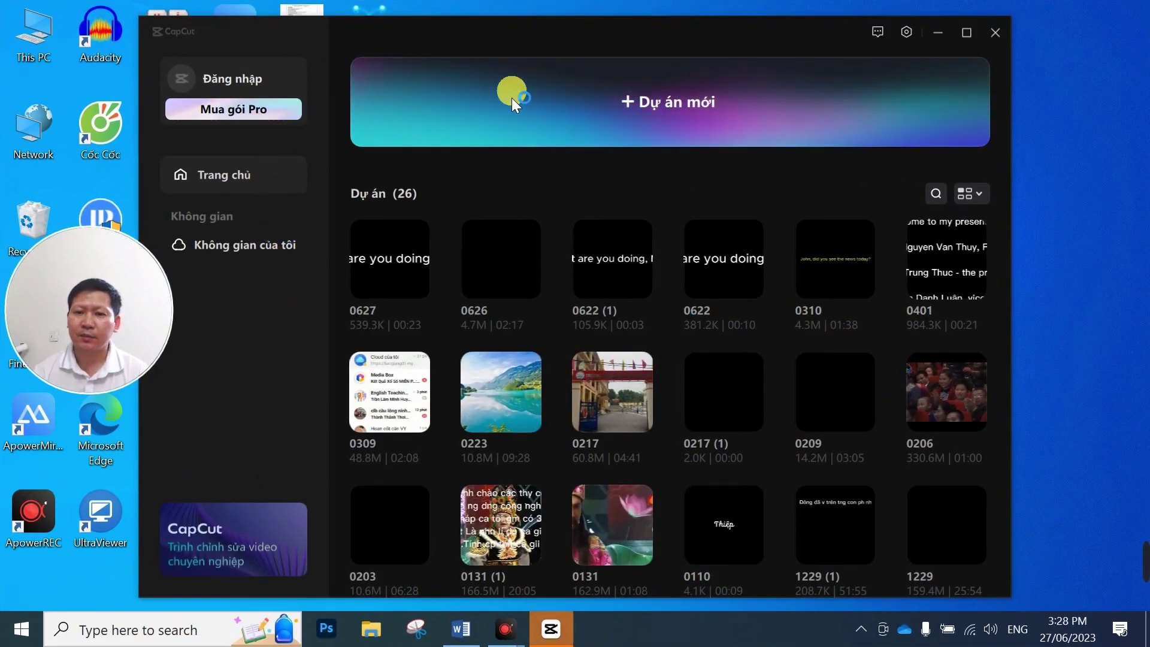
pyautogui.moveTo(166, 332)
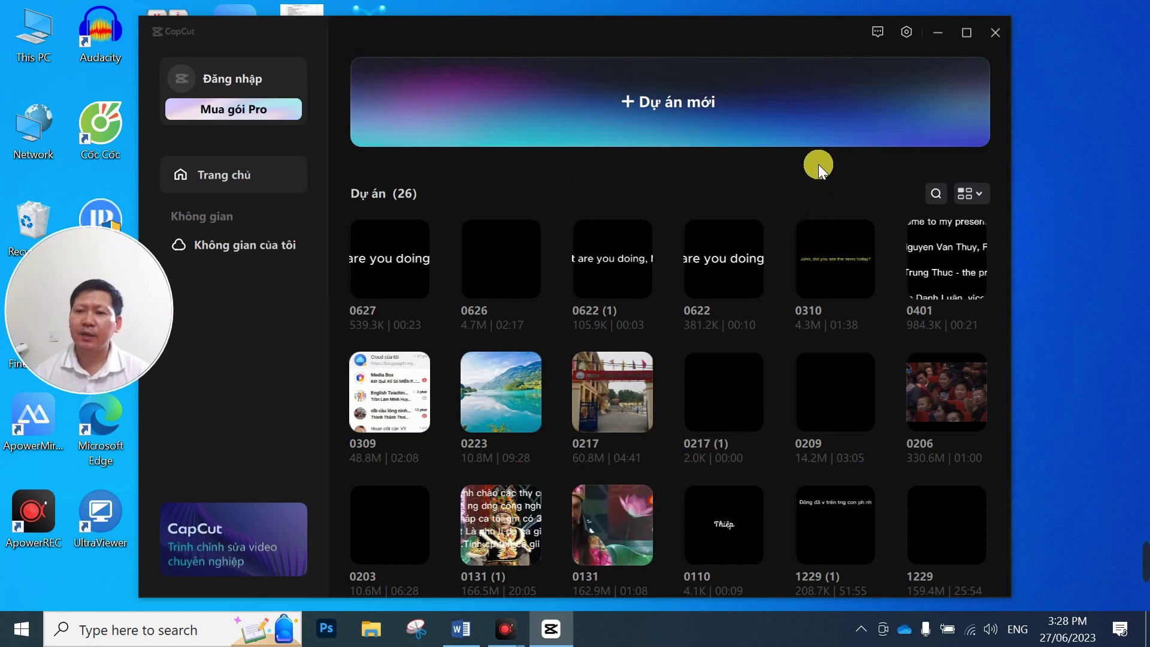
pyautogui.click(939, 33)
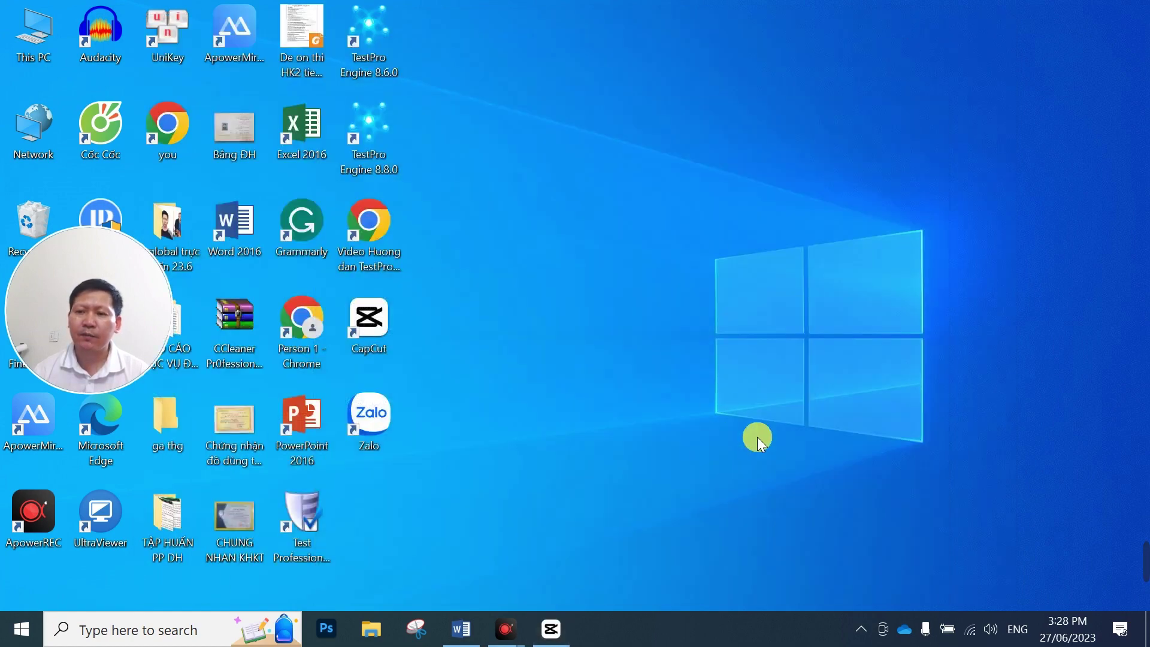
# Step: Switch to Word and look through the dialogues in the HOI THOAI document
pyautogui.click(454, 638)
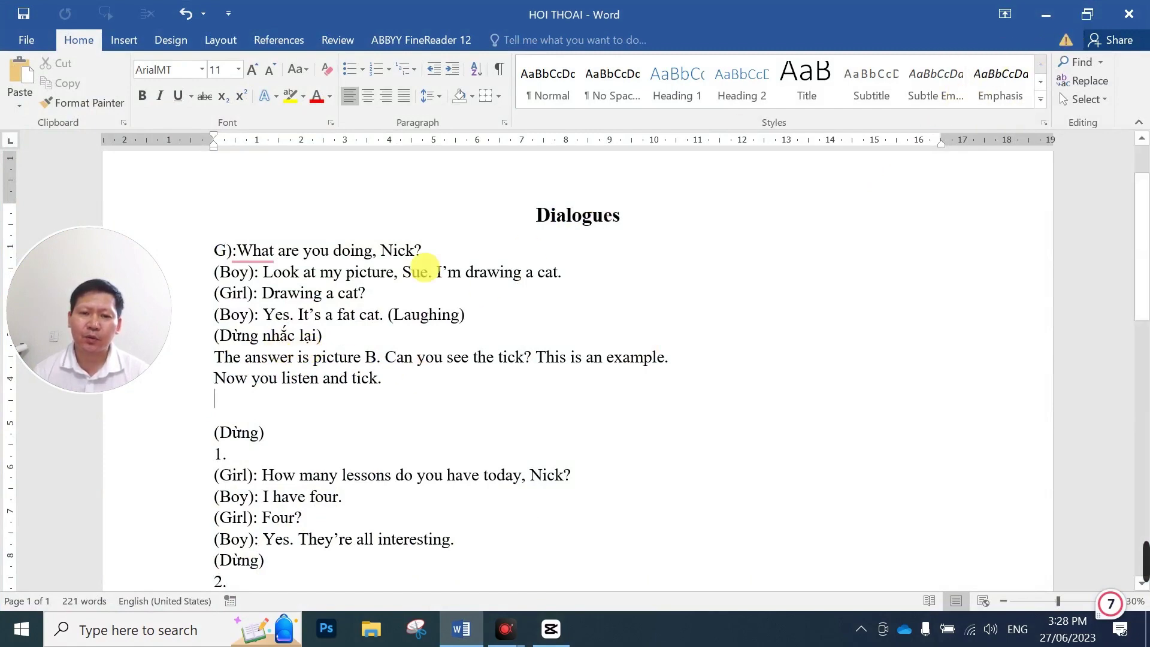
pyautogui.scroll(-2, 447, 346)
pyautogui.scroll(2, 452, 364)
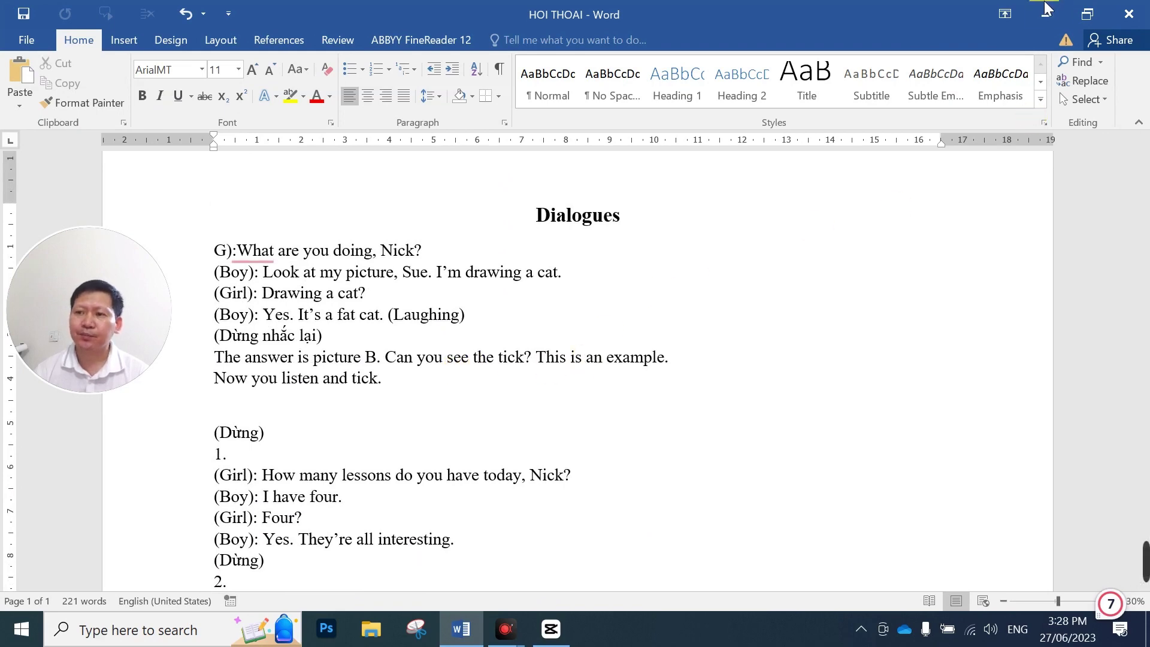
# Step: Switch back to CapCut and create a new project
pyautogui.click(551, 629)
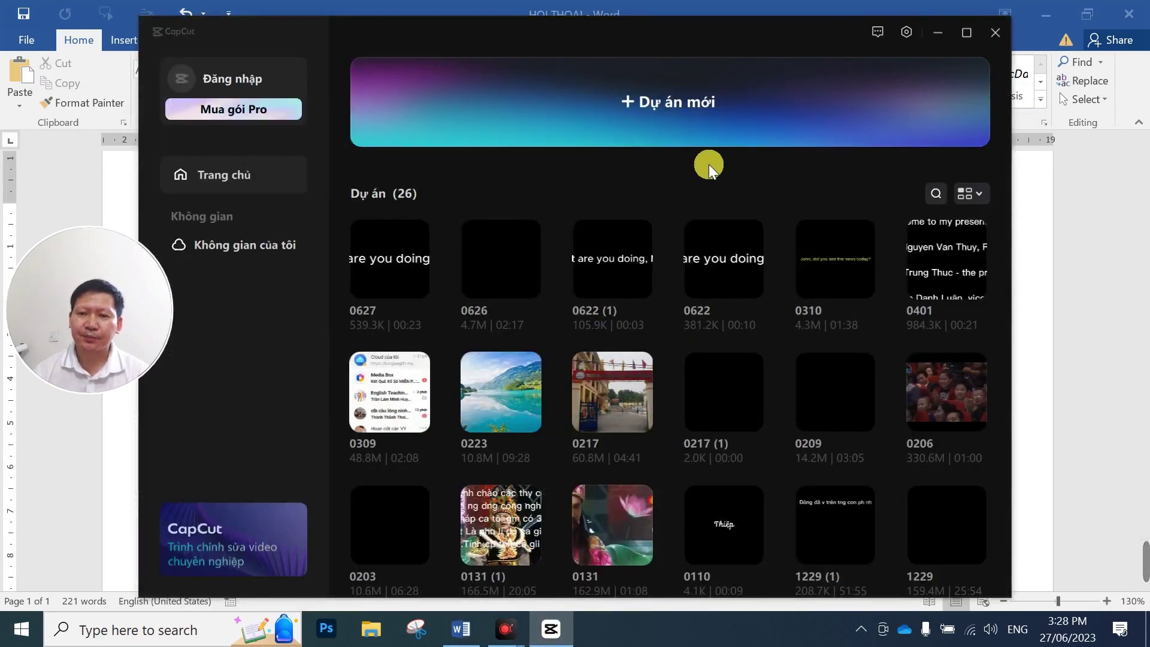
pyautogui.click(699, 141)
pyautogui.click(678, 125)
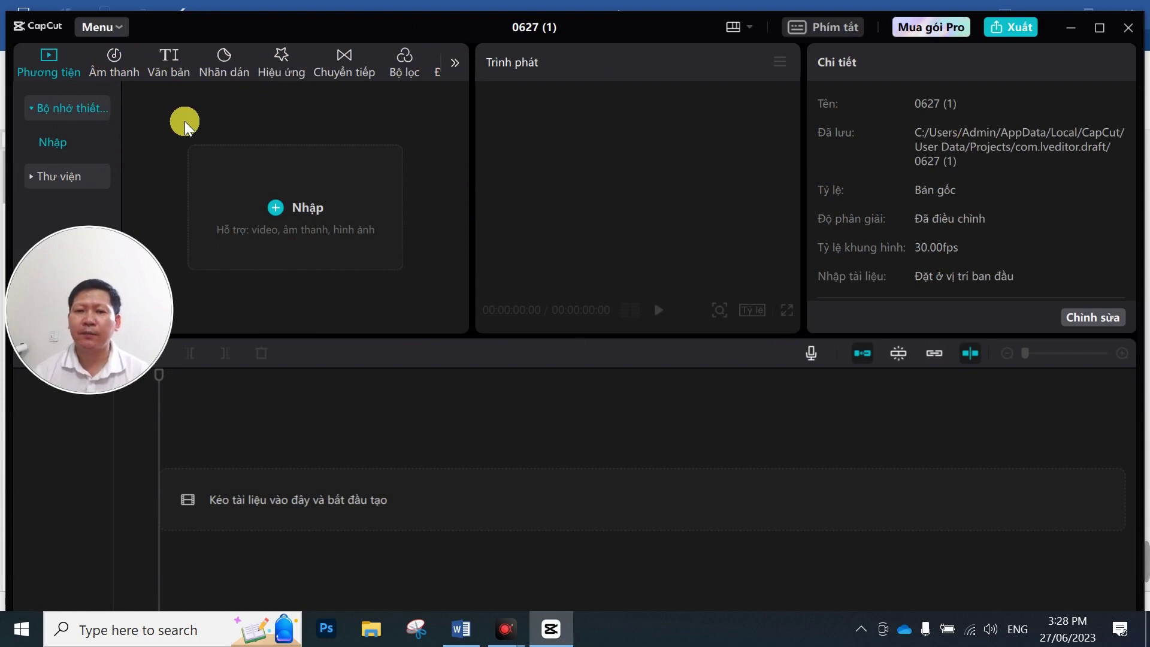
# Step: Add a default text clip to the timeline and select it to show its text properties
pyautogui.click(168, 70)
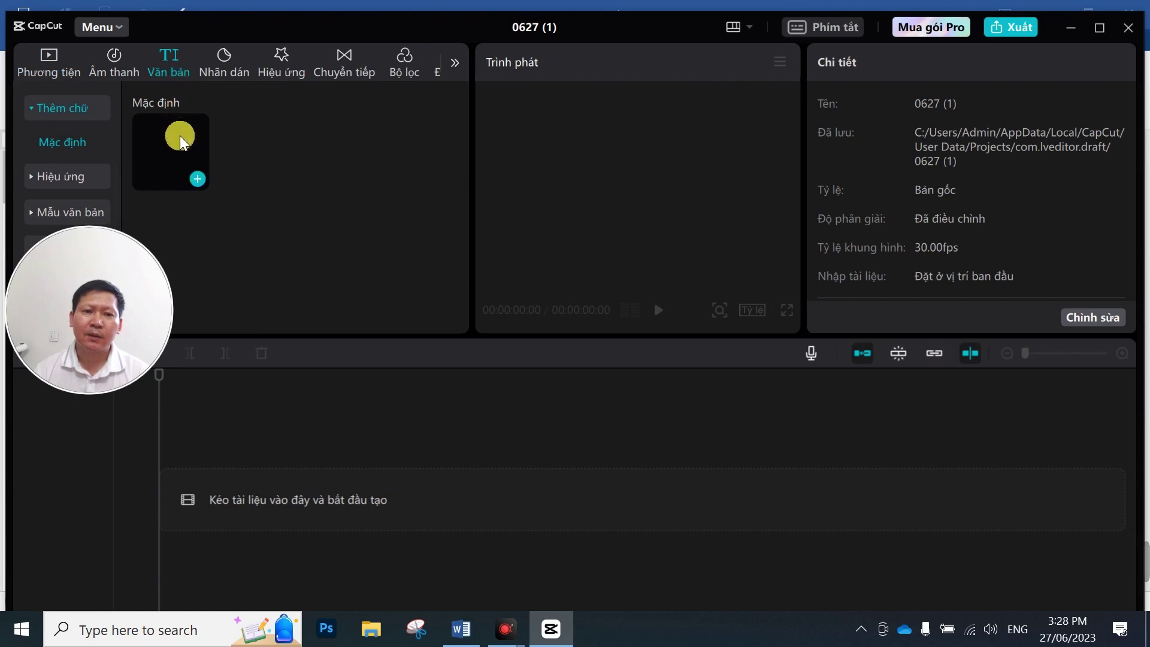
pyautogui.click(198, 179)
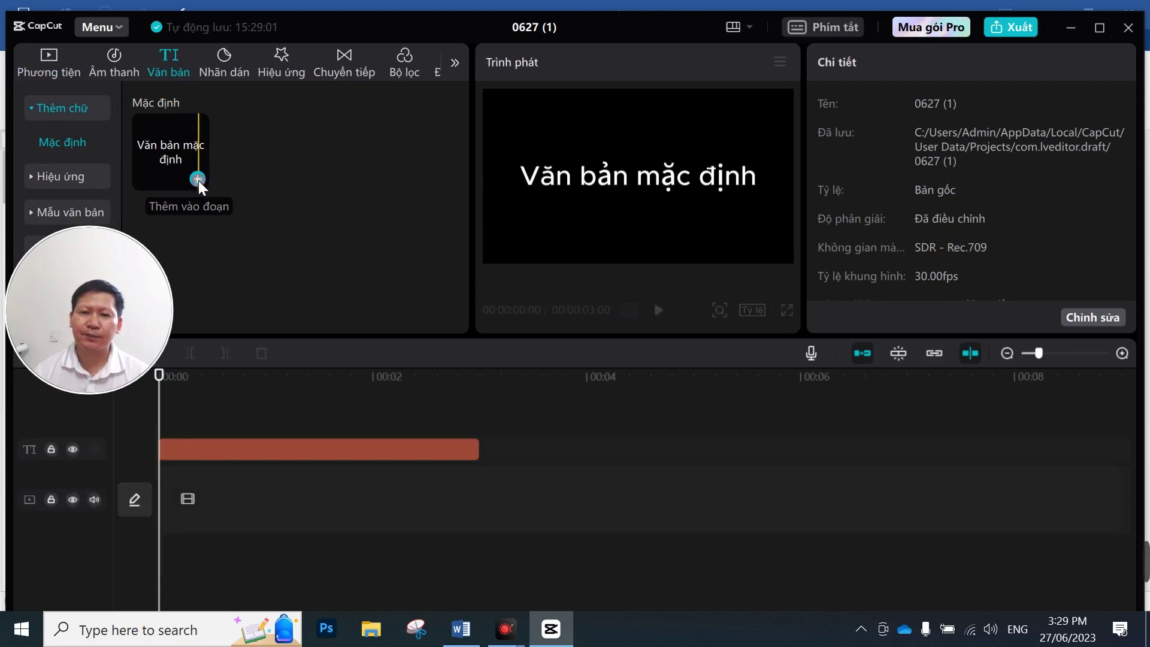
pyautogui.click(354, 459)
pyautogui.click(363, 467)
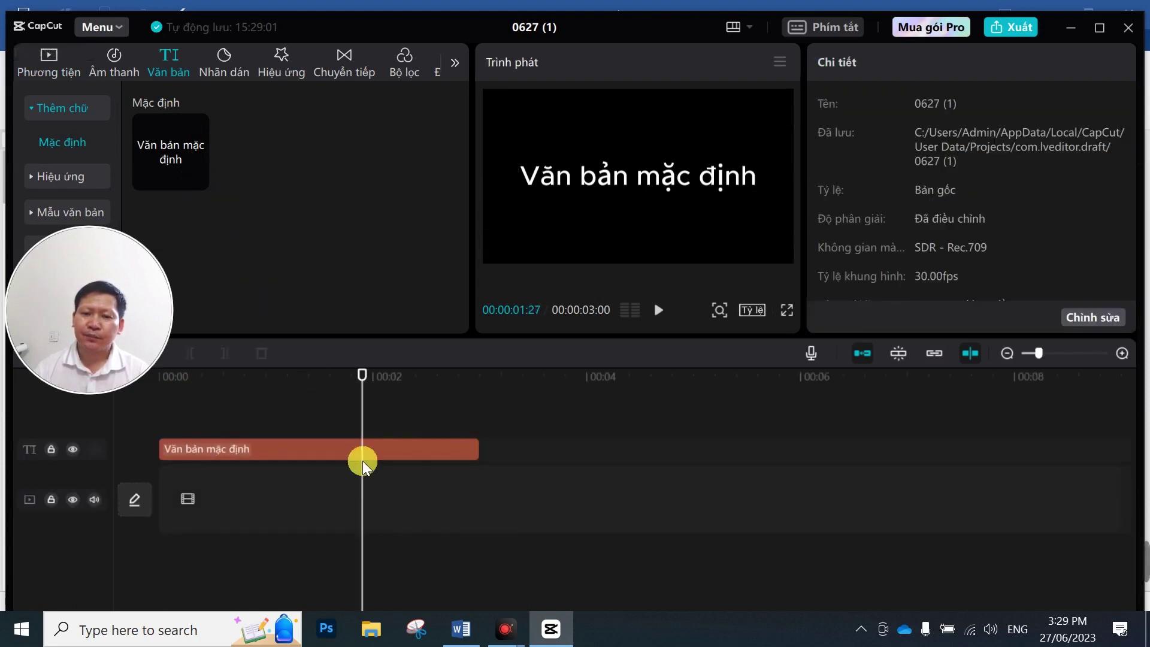
pyautogui.click(309, 447)
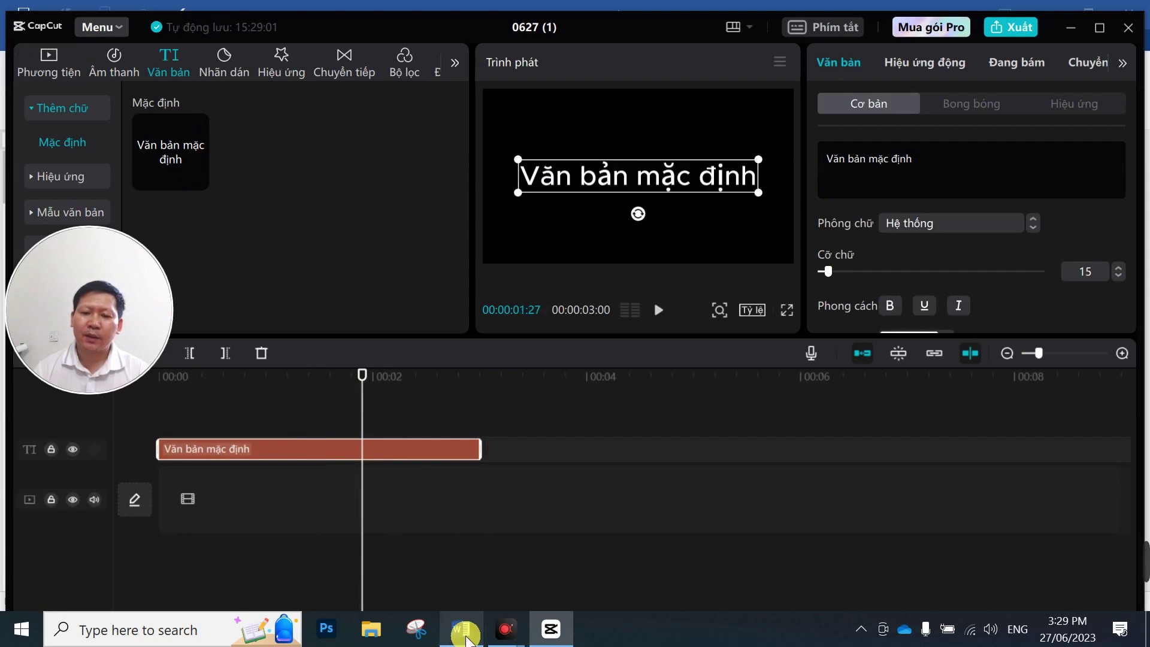
# Step: Switch to Word and copy the first dialogue line "What are you doing, Nick?" without its speaker label
pyautogui.click(462, 629)
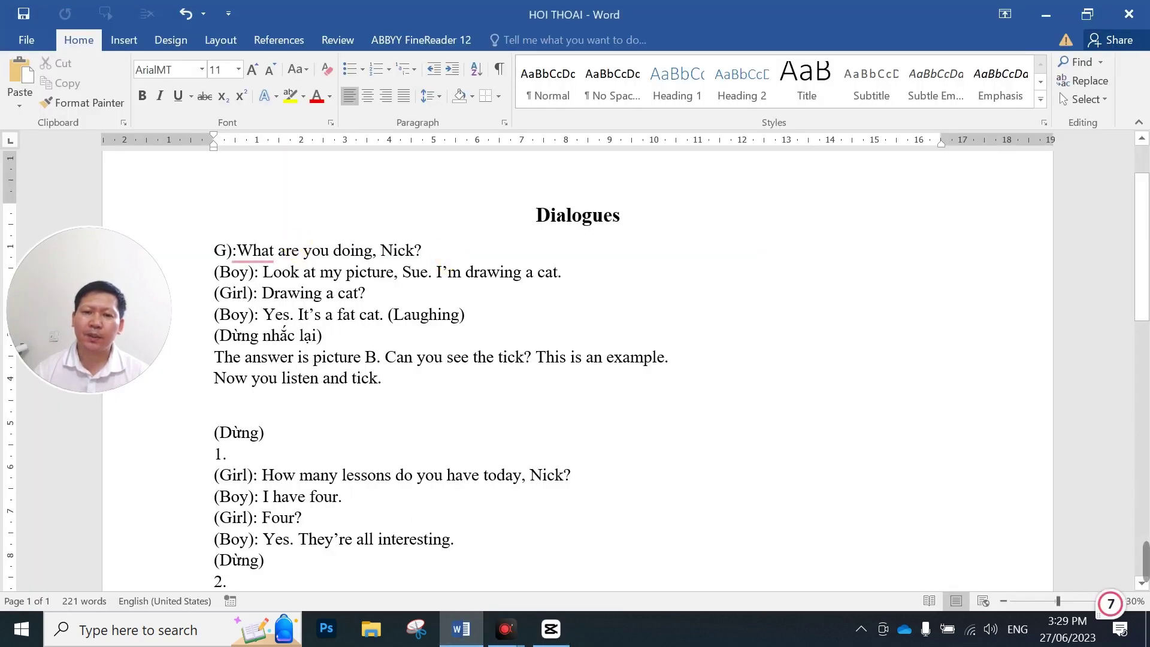
pyautogui.moveTo(422, 250); pyautogui.dragTo(240, 216)
pyautogui.rightClick(235, 258)
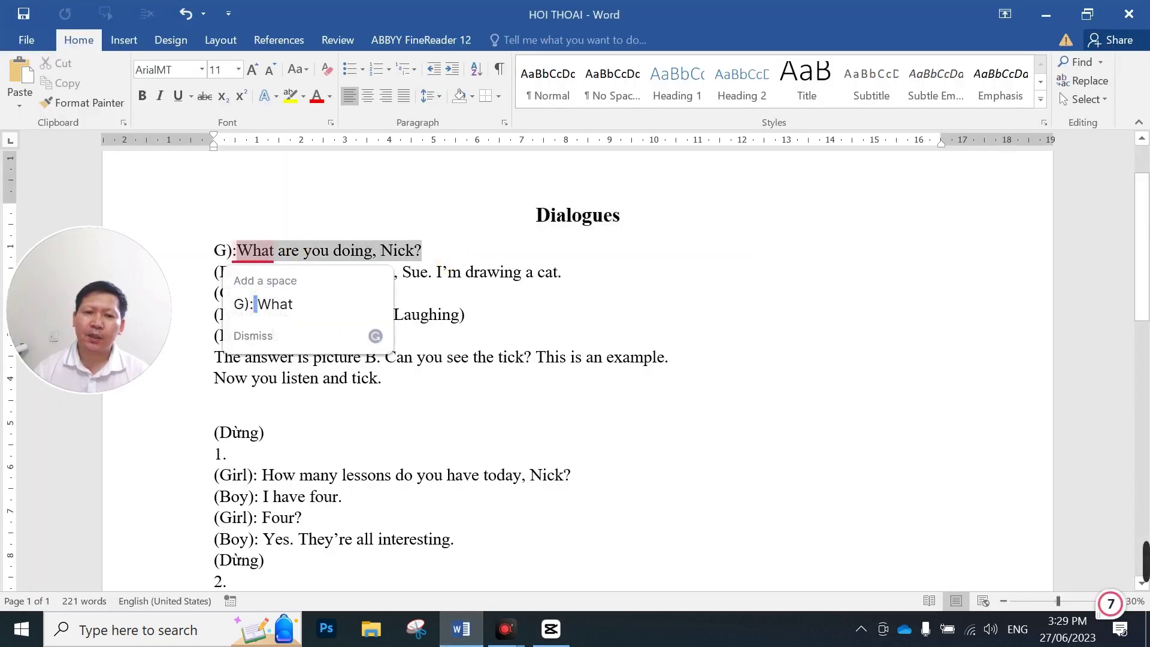
pyautogui.click(608, 262)
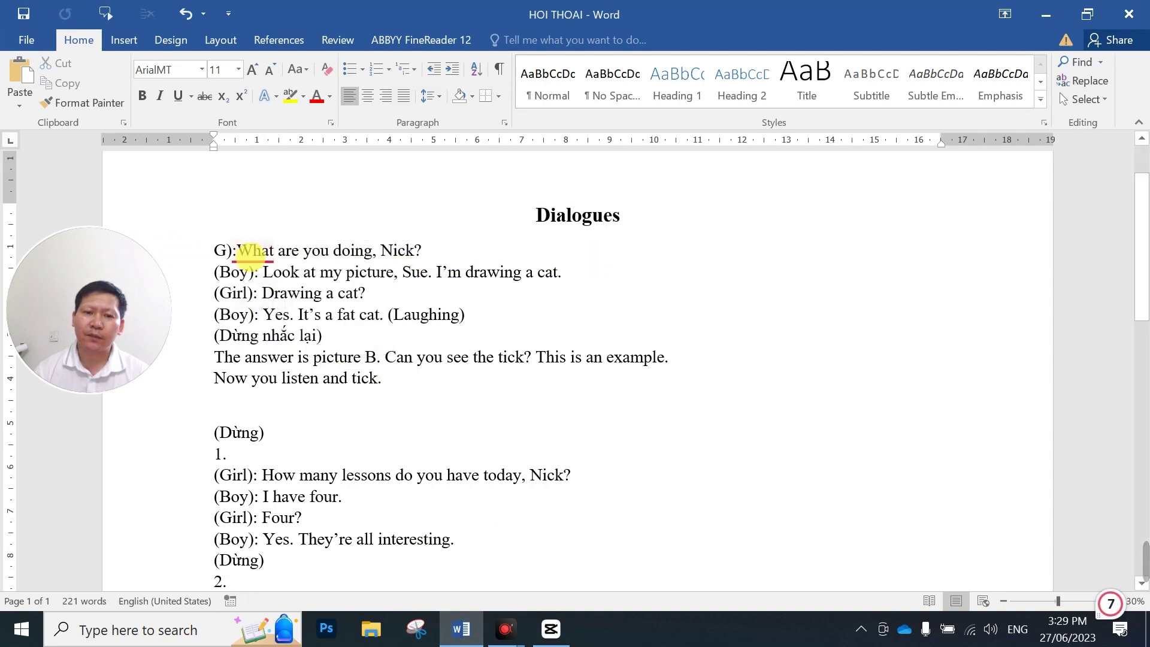
pyautogui.moveTo(232, 249)
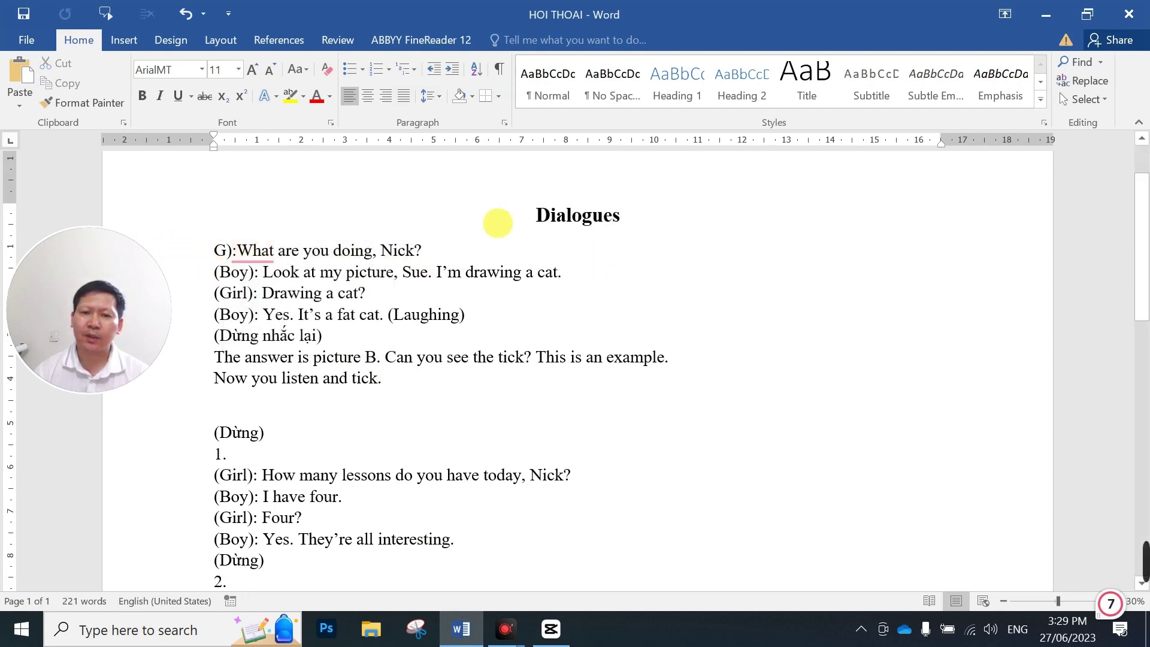
pyautogui.moveTo(423, 250); pyautogui.dragTo(302, 250)
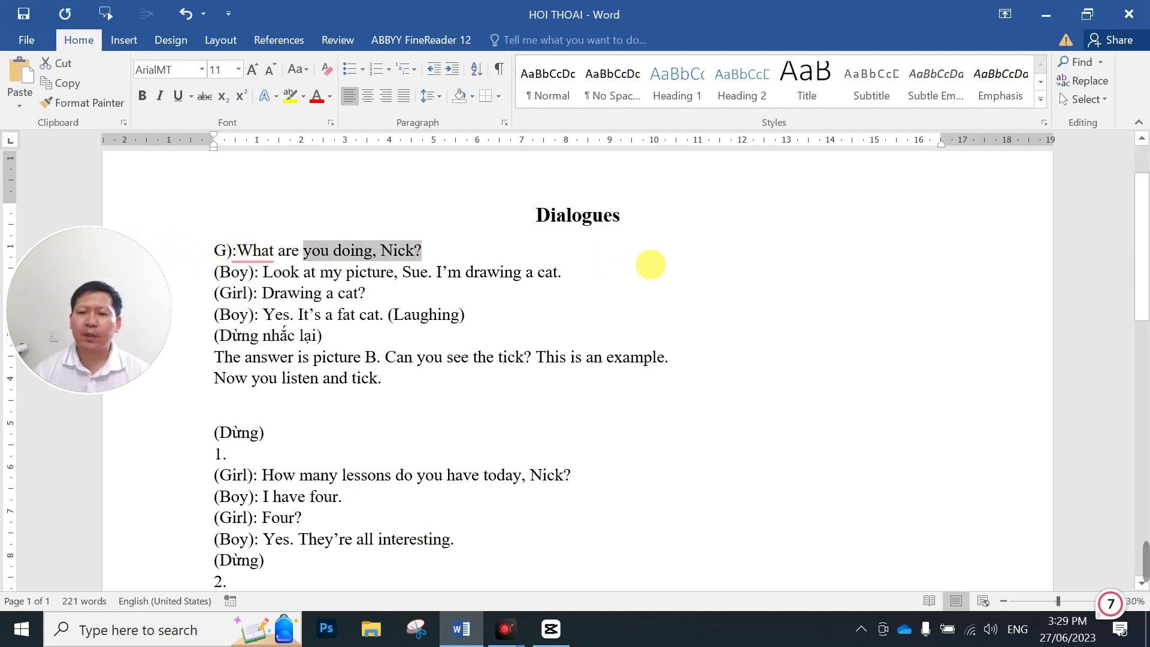
pyautogui.click(659, 267)
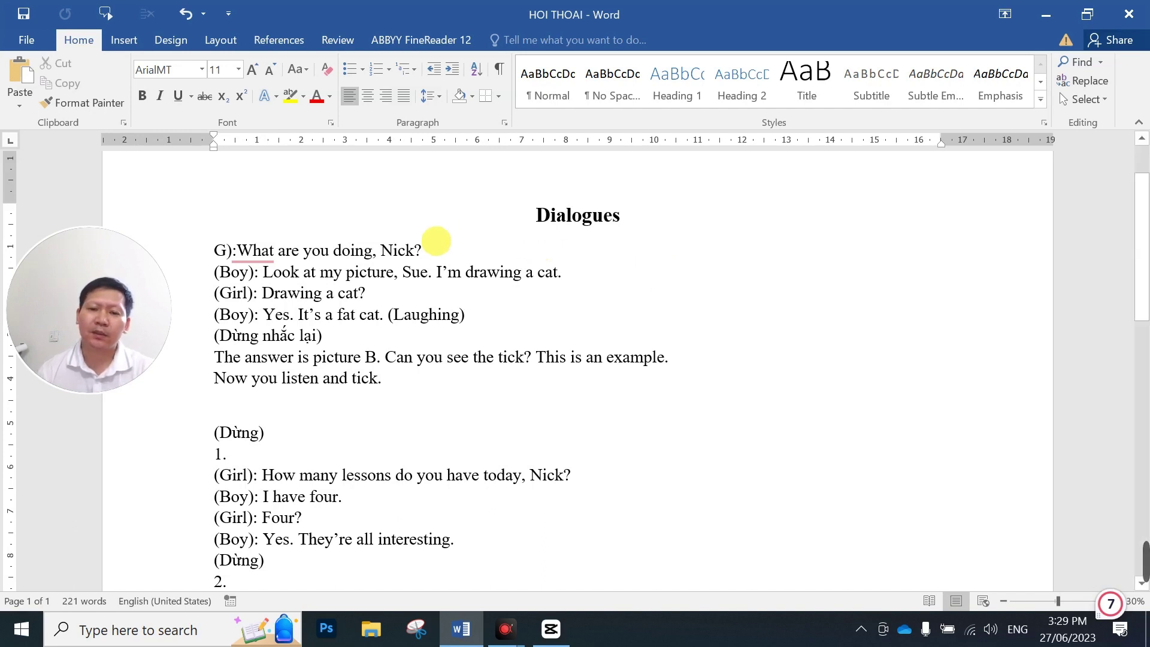
pyautogui.moveTo(423, 250); pyautogui.dragTo(235, 250)
pyautogui.moveTo(234, 249)
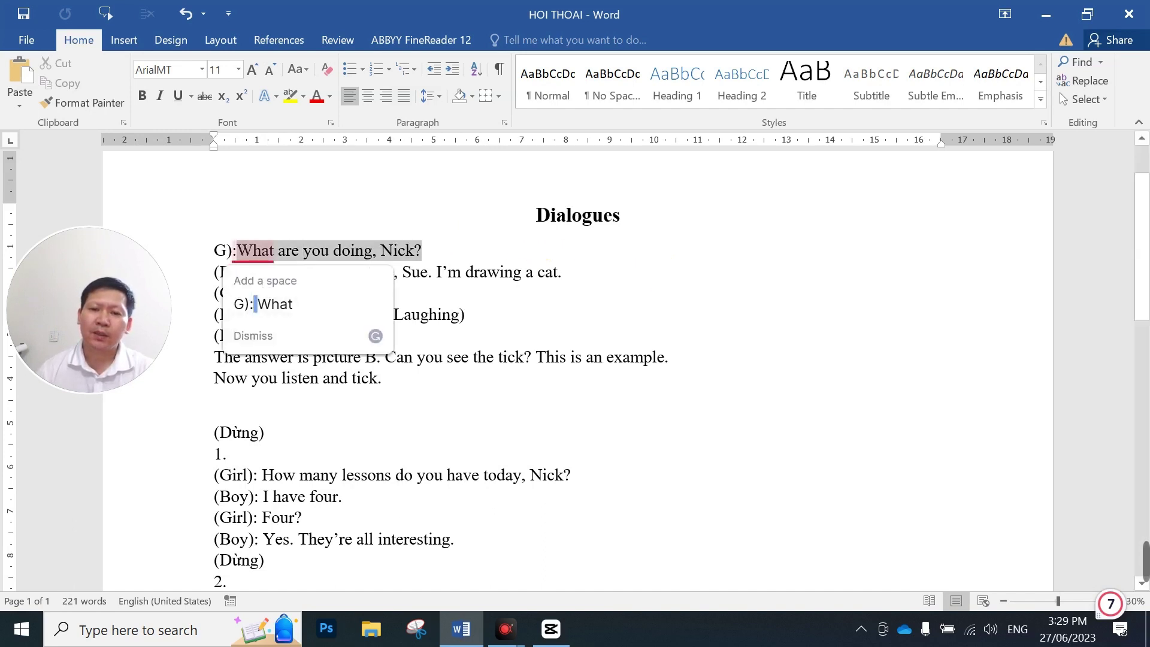
pyautogui.moveTo(423, 250); pyautogui.dragTo(237, 250)
pyautogui.hotkey('ctrl', 'c')
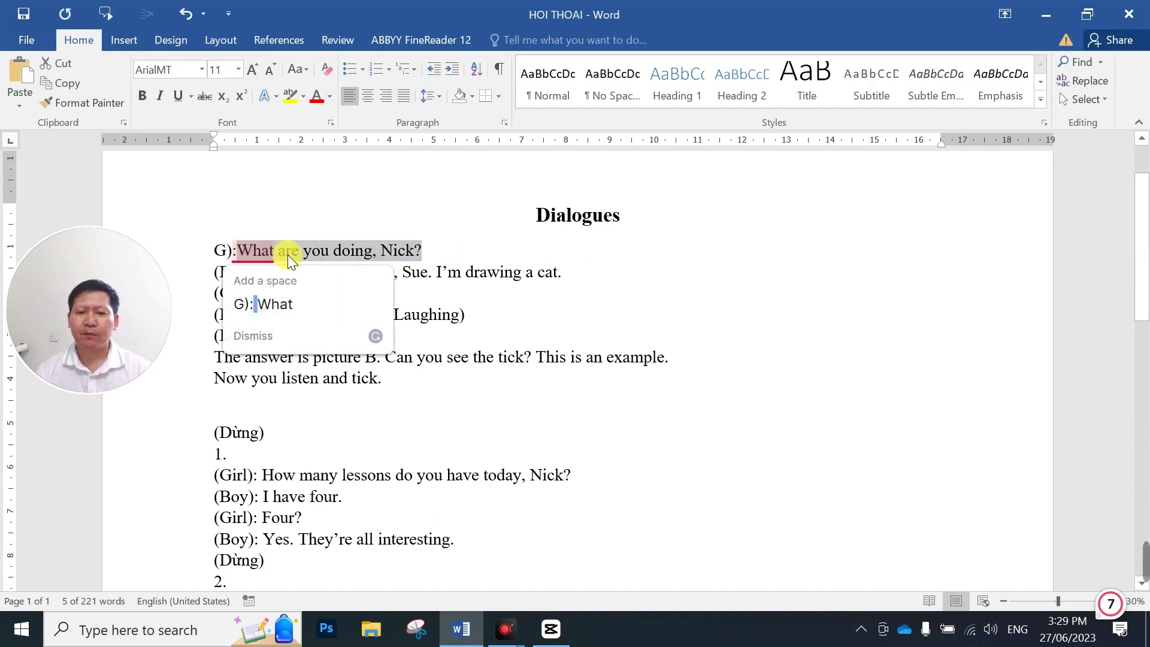
# Step: Return to CapCut and replace the default clip text with the copied line "What are you doing, Nick?"
pyautogui.click(1048, 24)
pyautogui.click(924, 163)
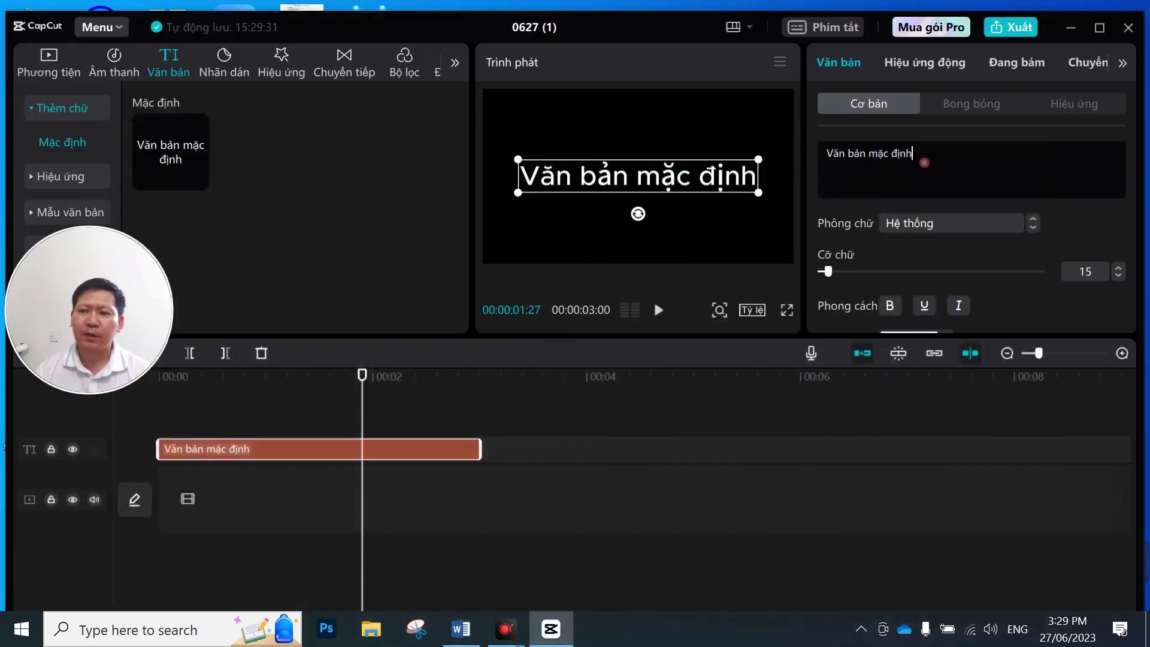
pyautogui.hotkey('ctrl', 'shift', 'Left')
pyautogui.hotkey('ctrl', 'shift', 'Left')
pyautogui.hotkey('ctrl', 'shift', 'Left')
pyautogui.hotkey('ctrl', 'shift', 'Left')
pyautogui.hotkey('ctrl', 'v')
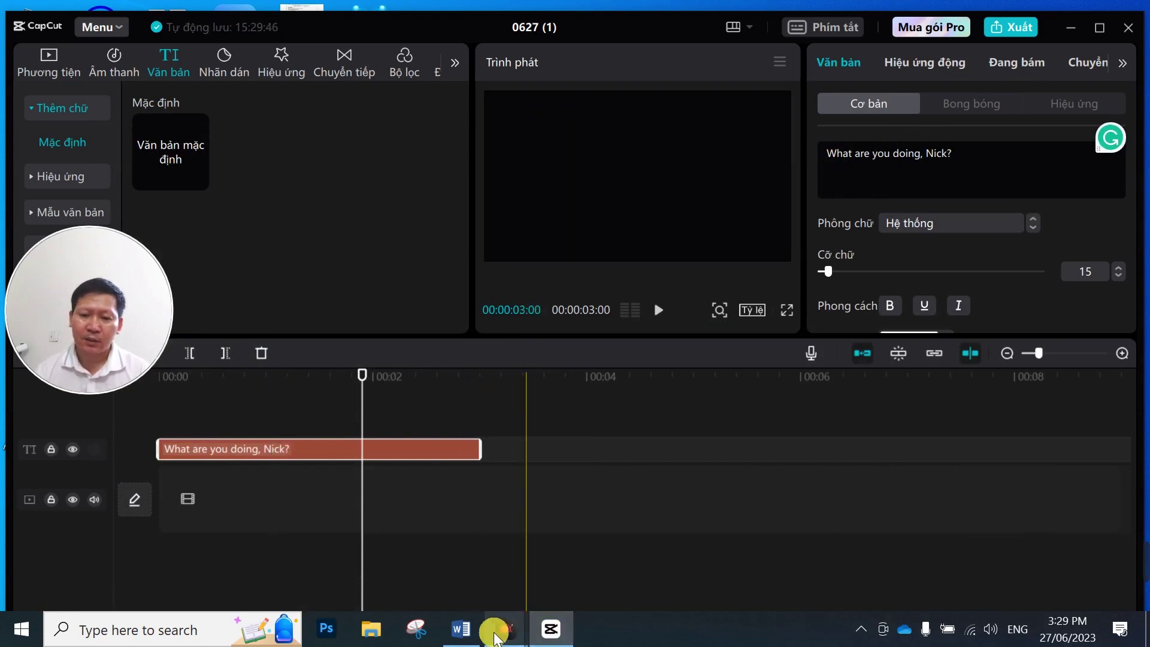
pyautogui.click(461, 637)
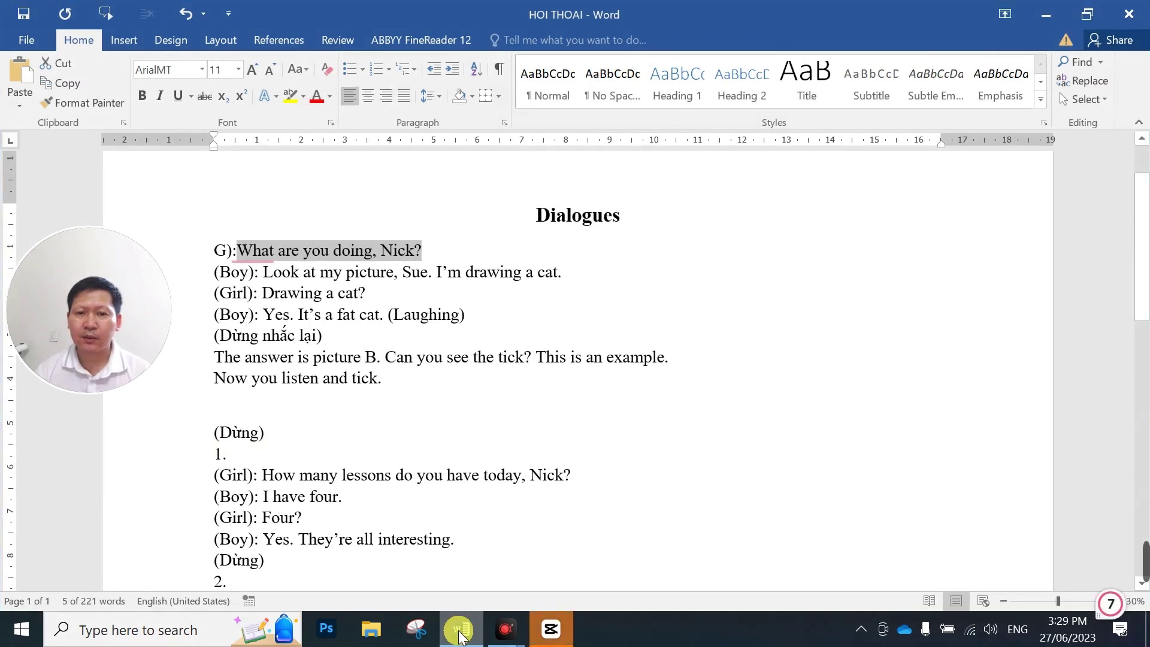
pyautogui.click(457, 638)
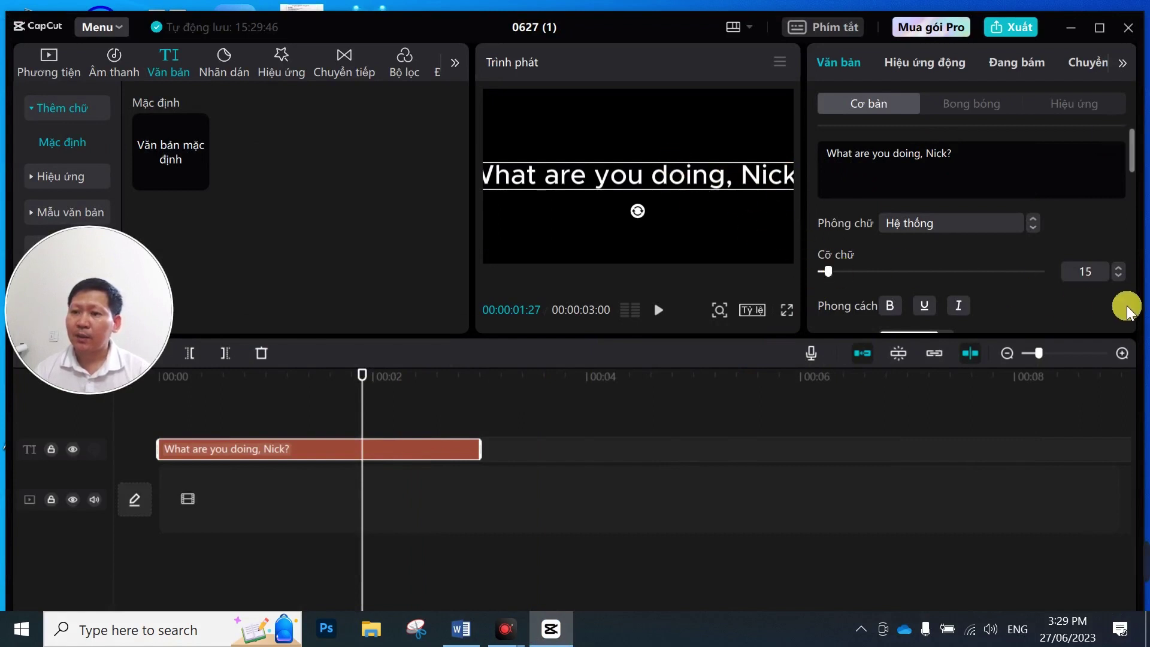
# Step: Set the font size of the "What are you doing, Nick?" text clip to 11
pyautogui.click(1118, 277)
pyautogui.click(1117, 277)
pyautogui.click(1118, 277)
pyautogui.click(1118, 277)
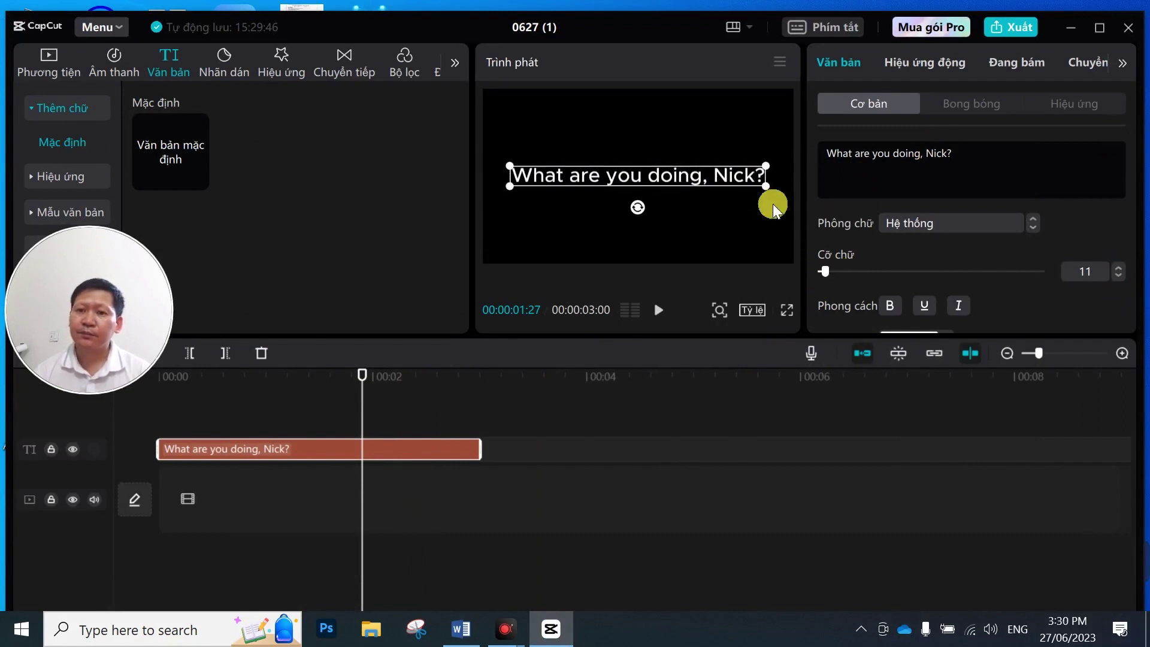
# Step: Convert the first text clip to speech with the Jessie voice
pyautogui.click(1086, 64)
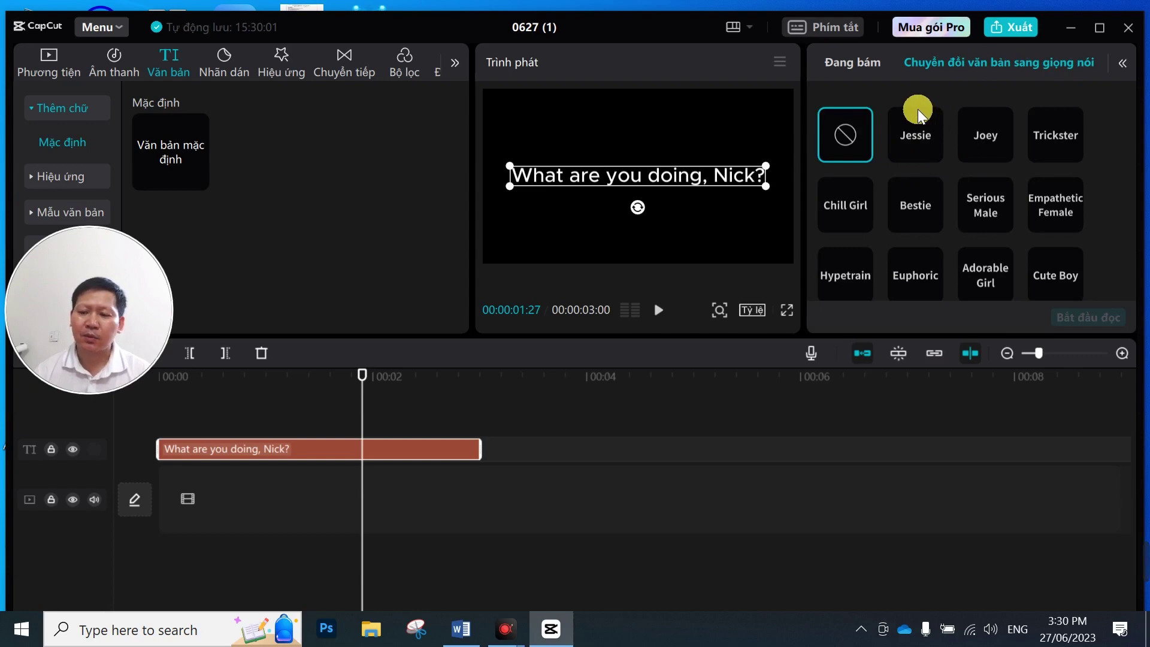
pyautogui.click(923, 145)
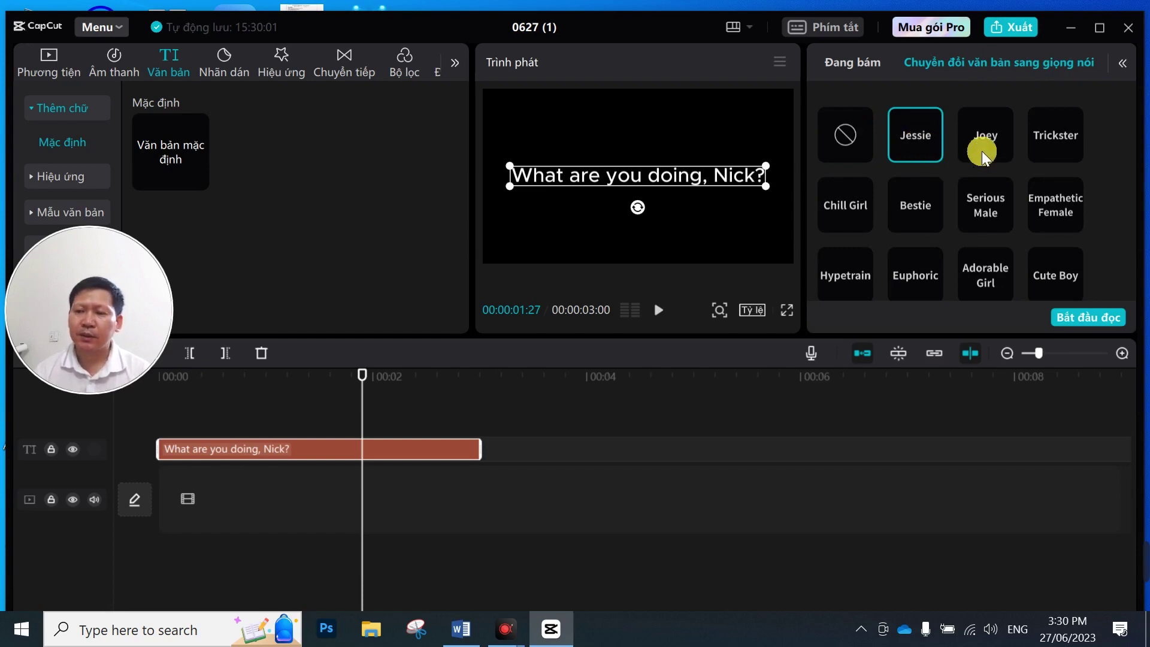
pyautogui.click(1076, 318)
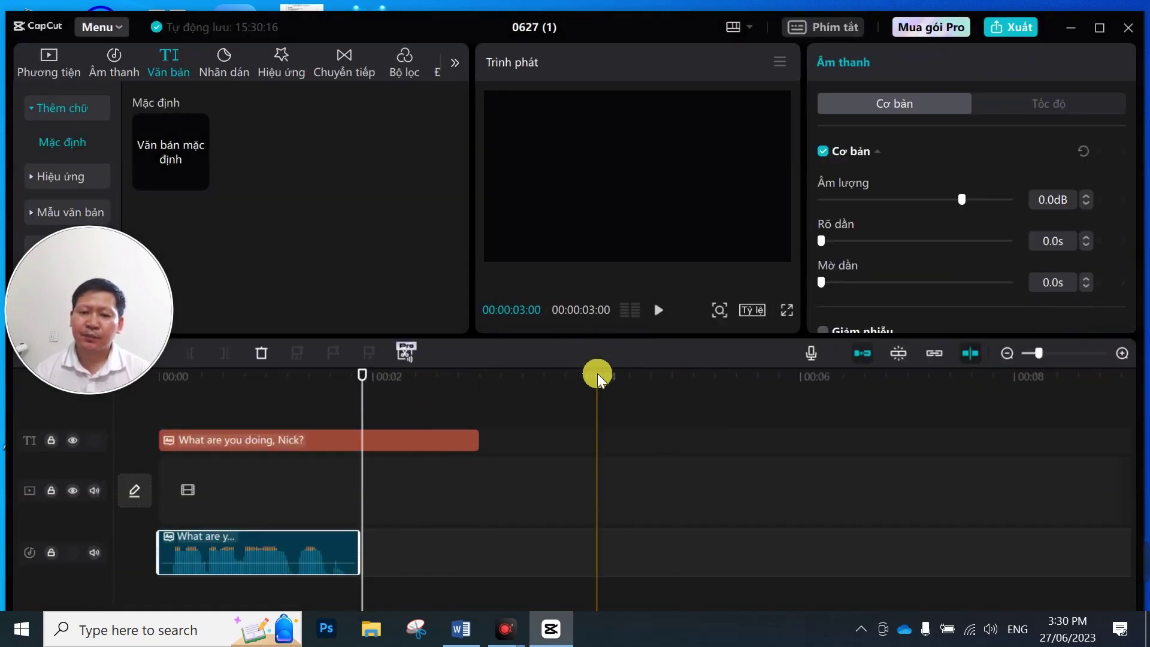
# Step: Switch to Word and copy the boy's reply "Look at my picture, Sue. I'm drawing a cat."
pyautogui.click(464, 633)
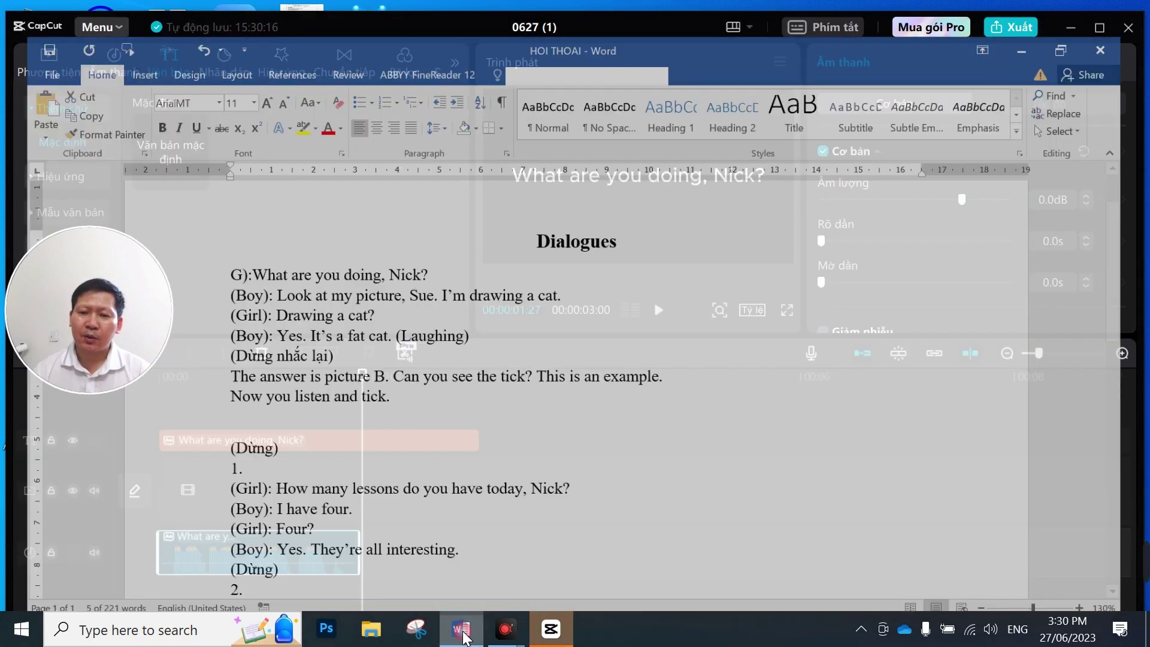
pyautogui.click(364, 293)
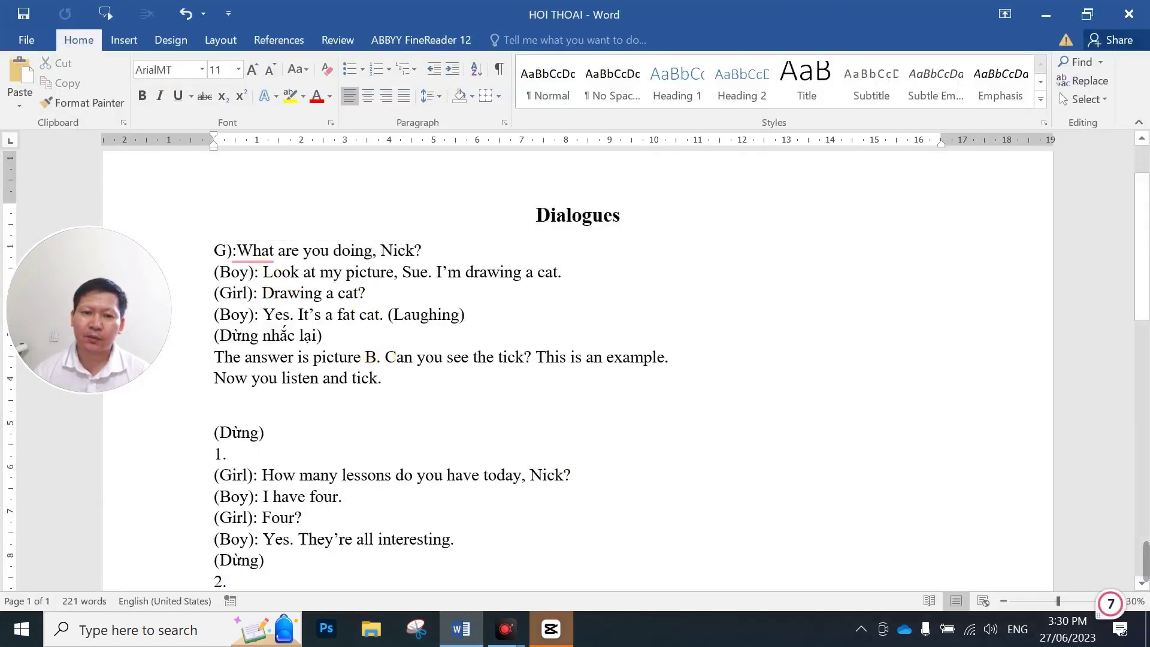
pyautogui.moveTo(263, 272)
pyautogui.mouseDown()
pyautogui.moveTo(575, 272)
pyautogui.moveTo(561, 273)
pyautogui.mouseUp()
pyautogui.hotkey('ctrl', 'c')
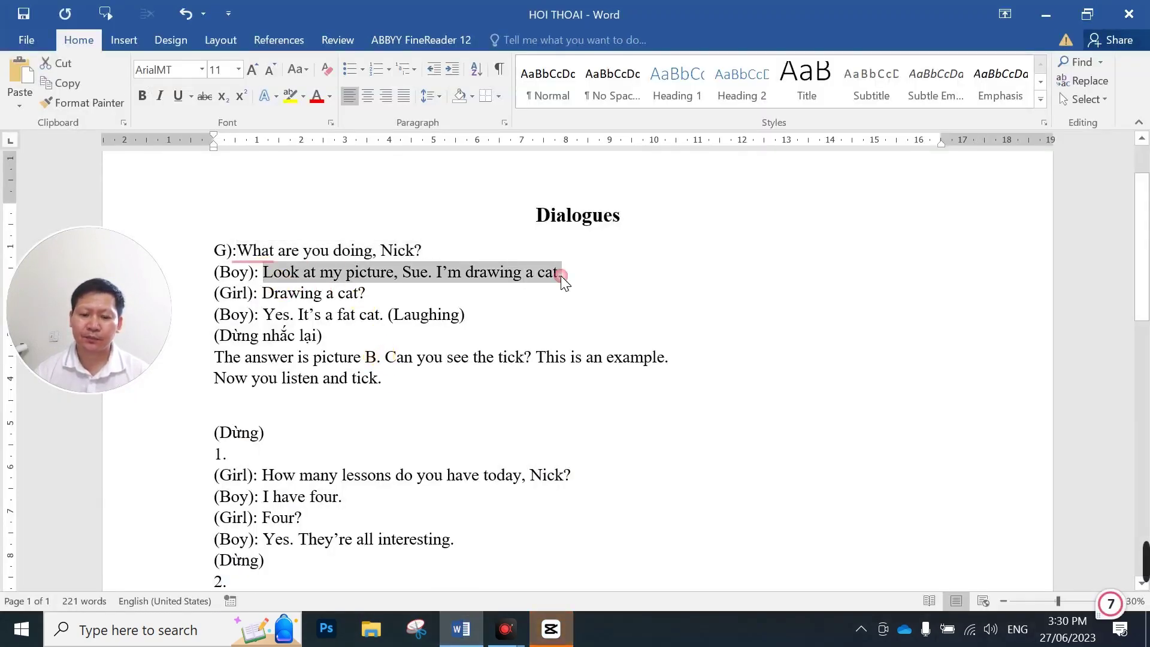
# Step: Back in CapCut, add a second default text clip right after the first and replace its text with "Look at my picture, Sue. I'm drawing a cat."
pyautogui.click(1030, 22)
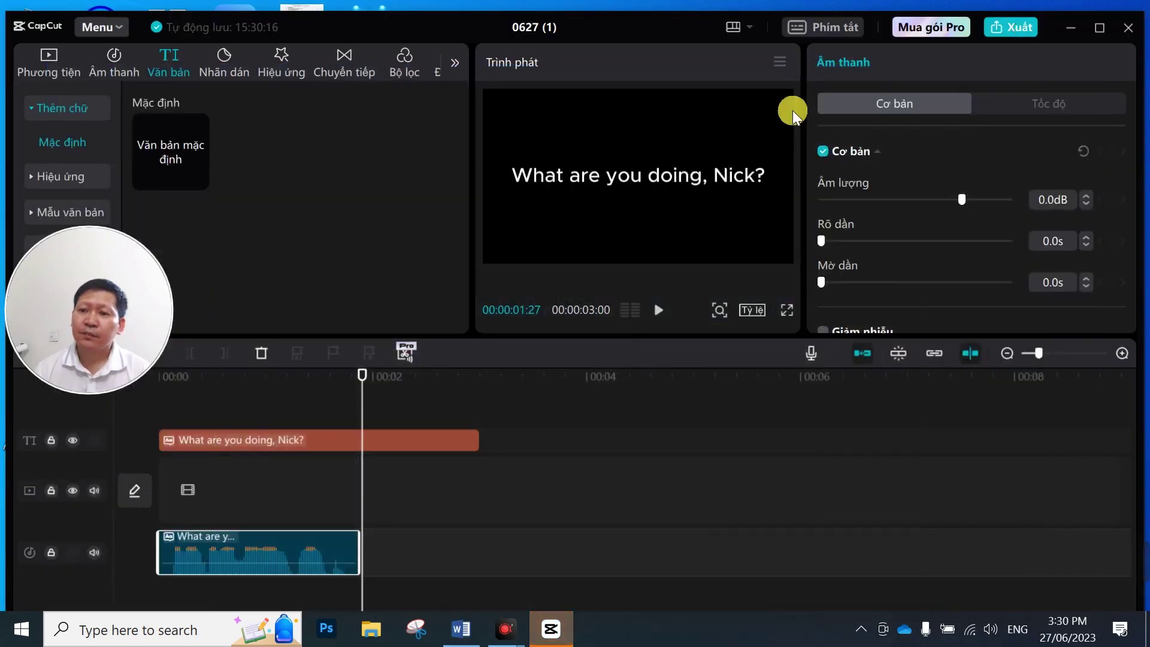
pyautogui.moveTo(371, 376); pyautogui.dragTo(479, 377)
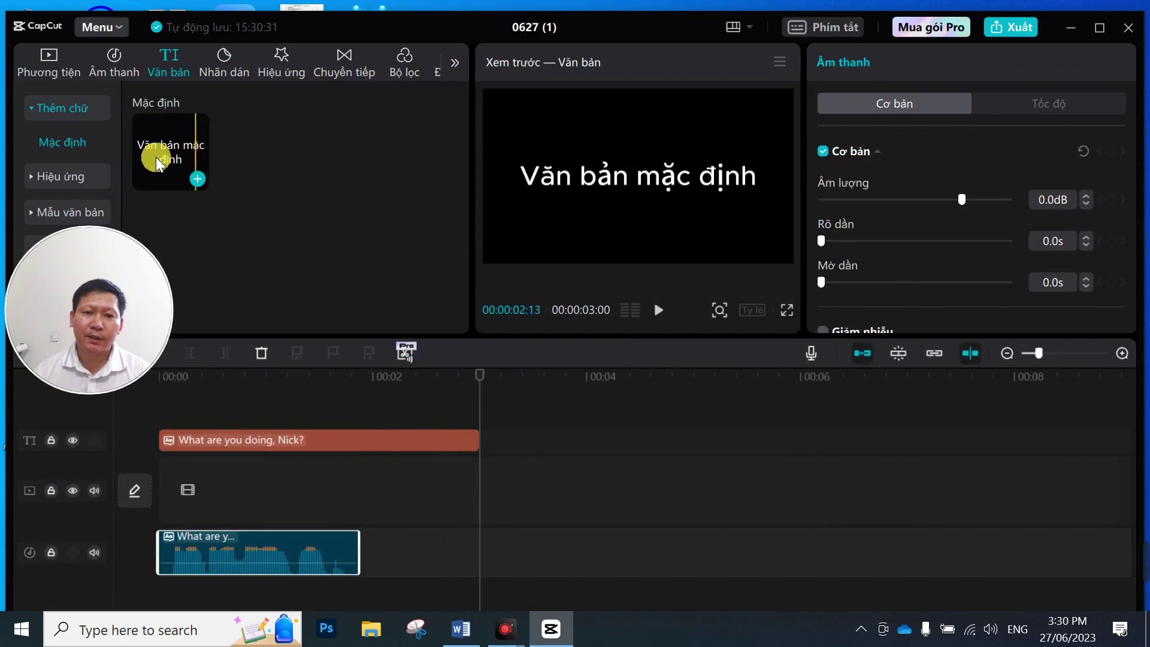
pyautogui.click(198, 179)
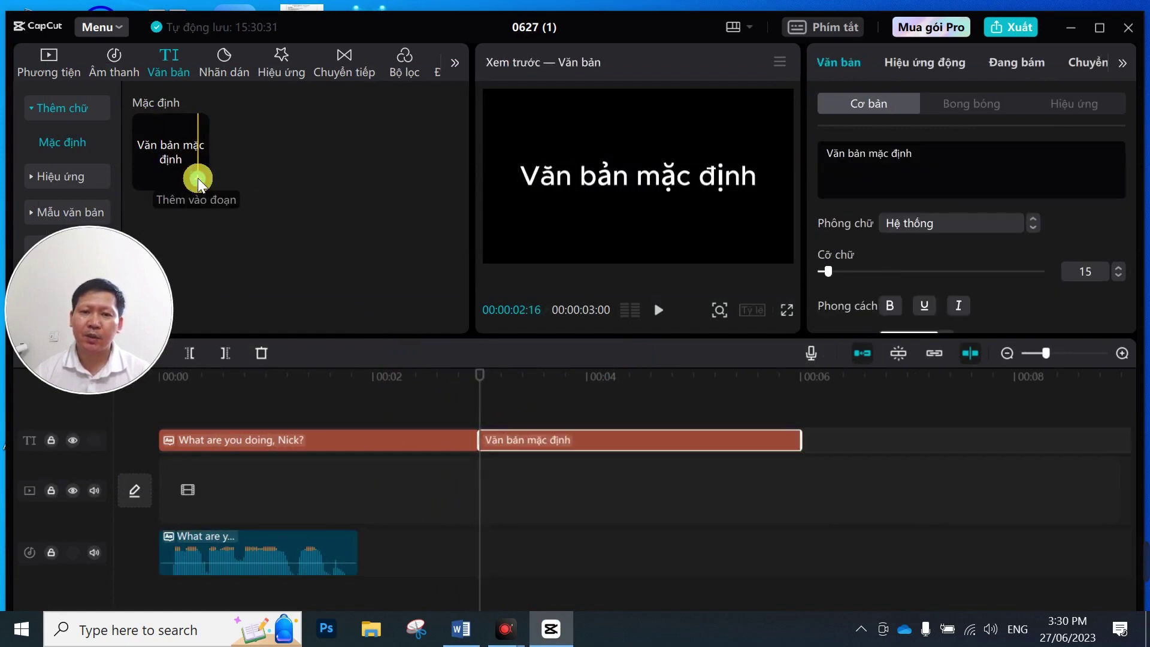
pyautogui.click(1001, 166)
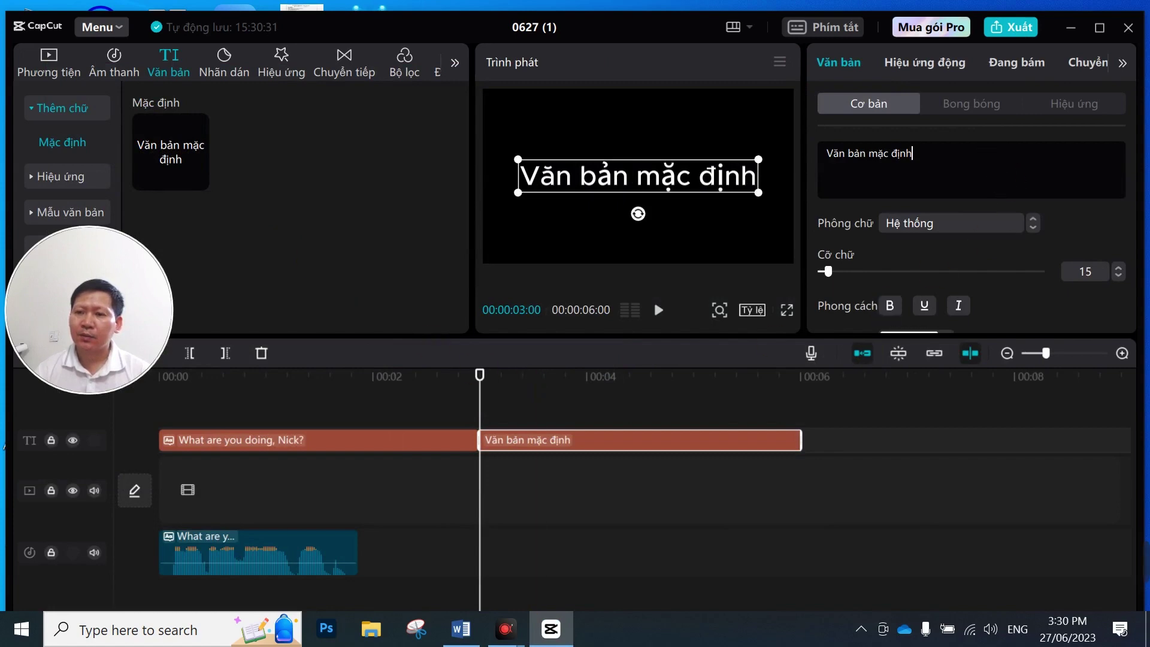
pyautogui.hotkey('ctrl', 'a')
pyautogui.hotkey('ctrl', 'v')
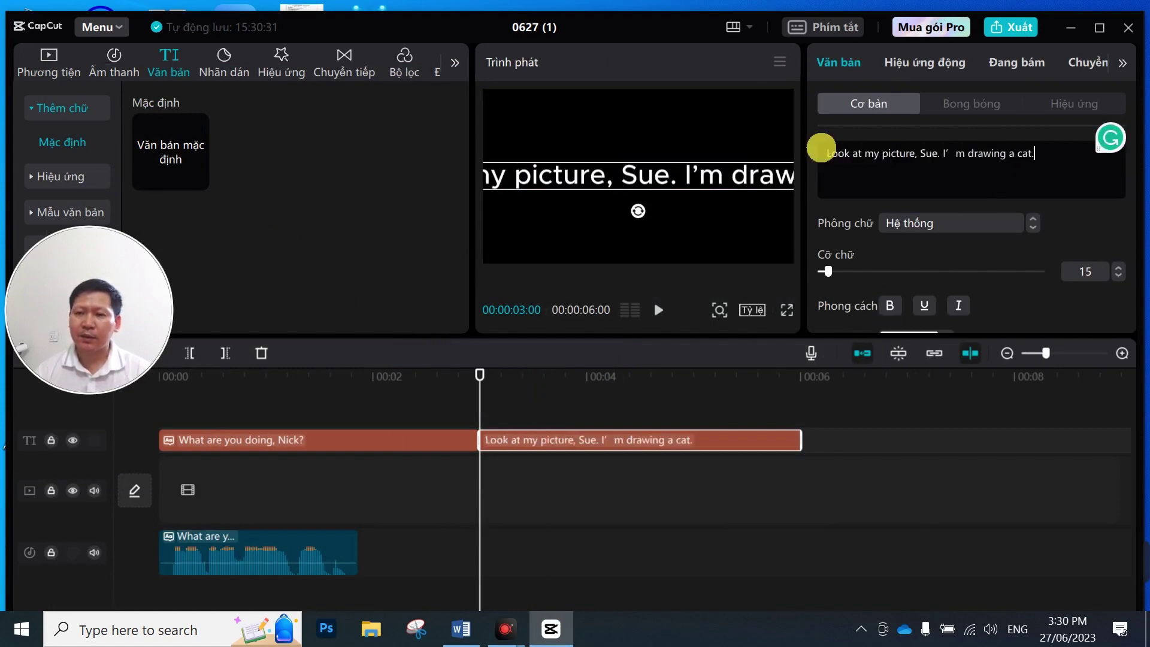
# Step: Try the Energetic Male, Serious Female and Serious Male voices, and convert the second text clip to speech with Cute Boy
pyautogui.click(1096, 63)
pyautogui.click(1007, 64)
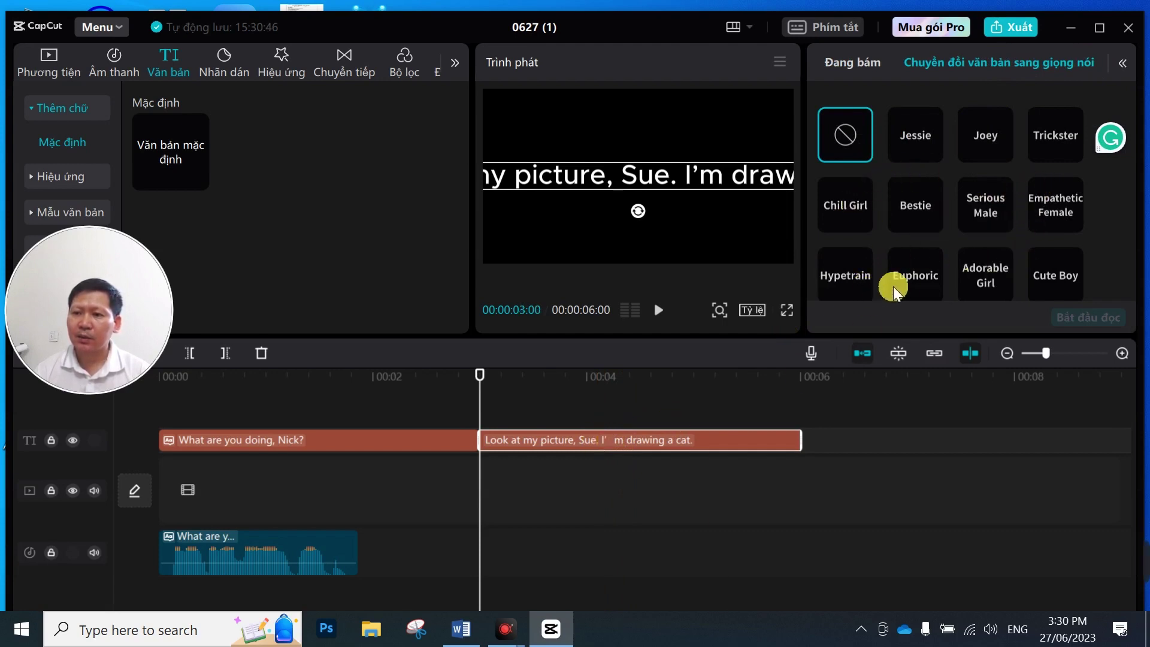
pyautogui.scroll(-1, 955, 242)
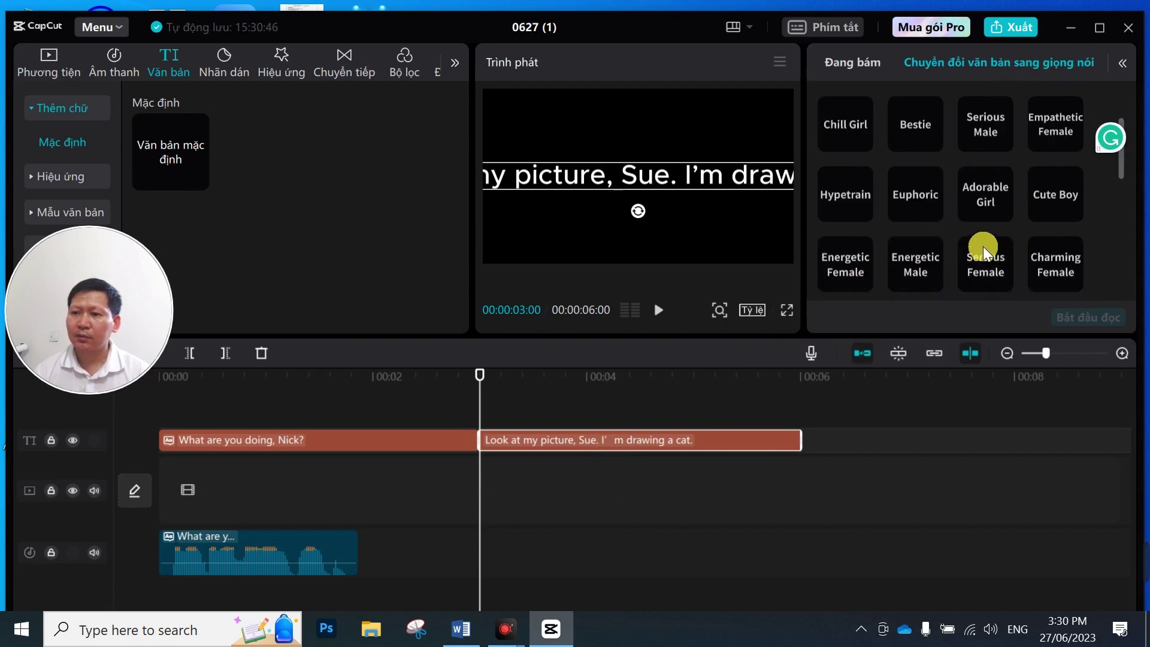
pyautogui.click(891, 264)
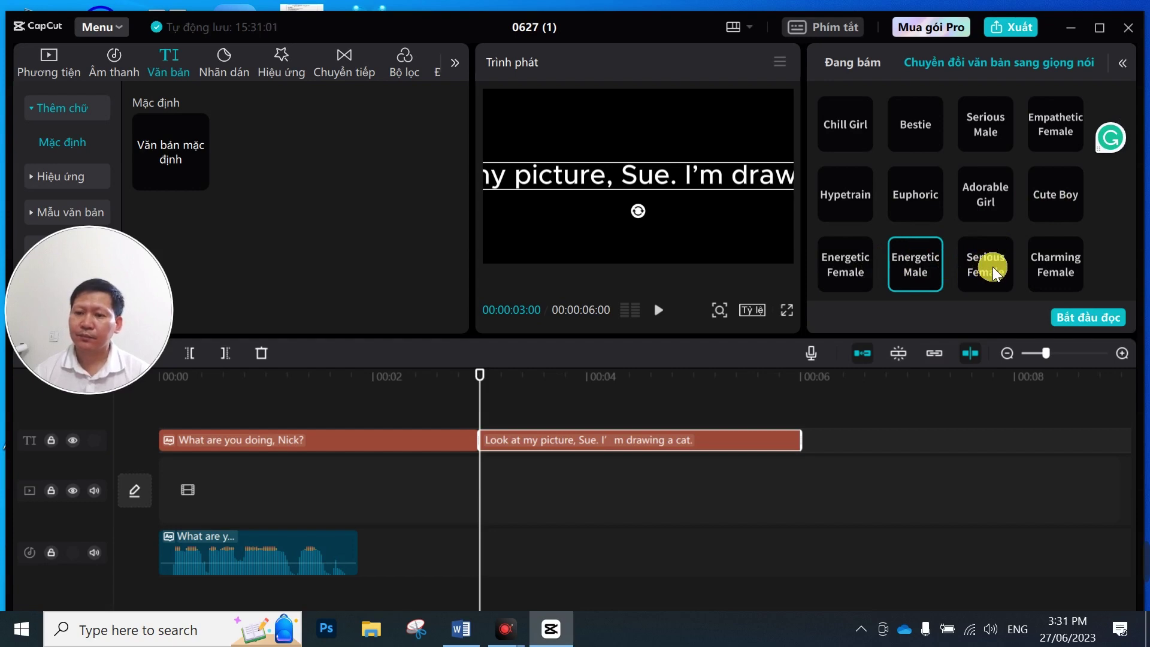
pyautogui.click(995, 274)
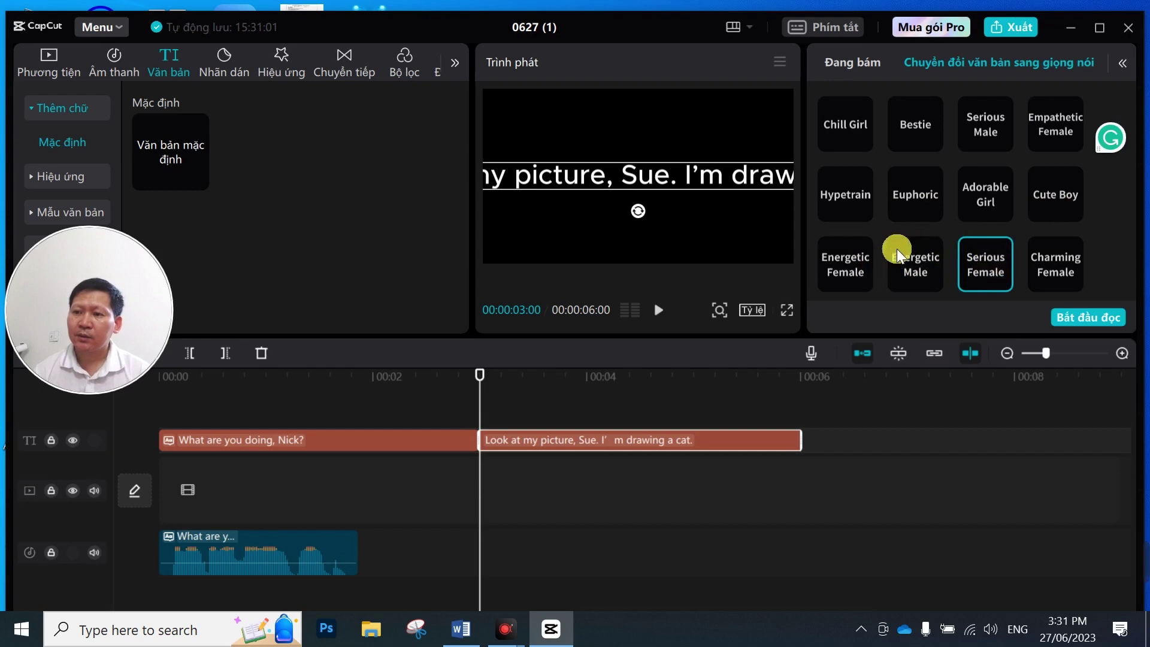
pyautogui.click(981, 138)
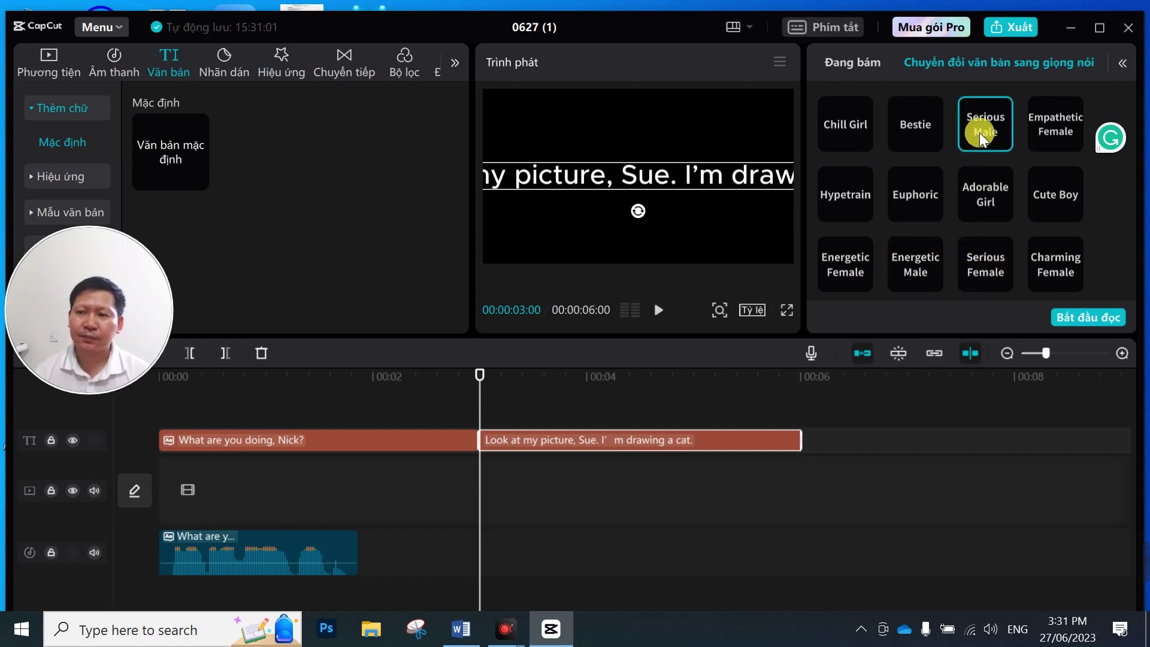
pyautogui.click(1057, 213)
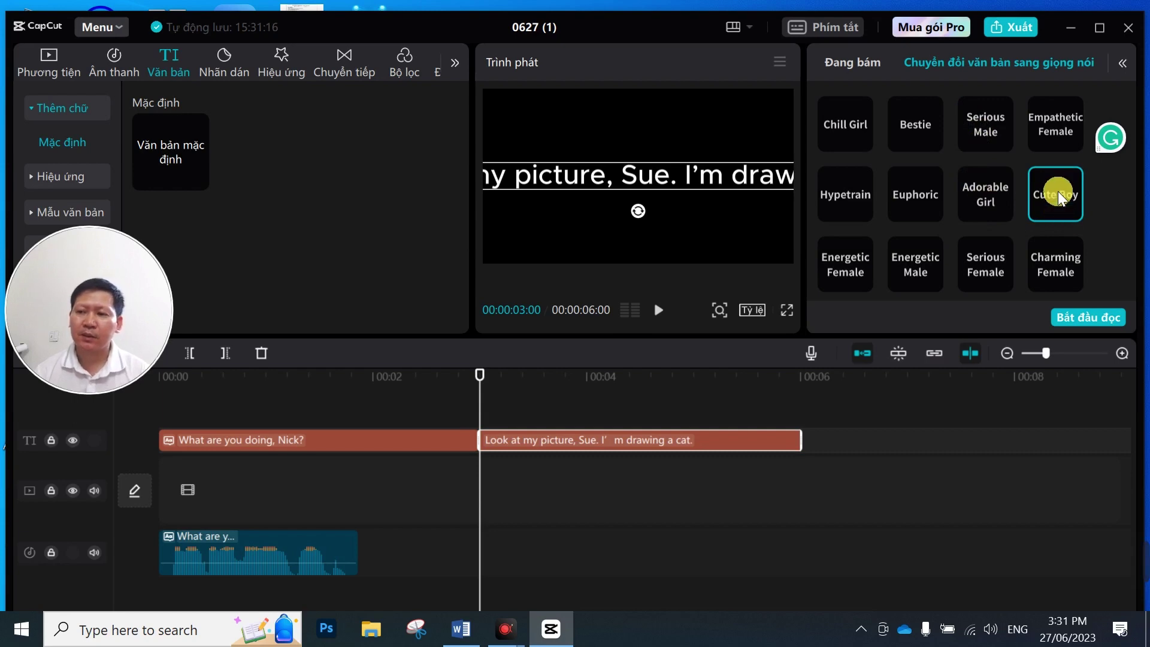
pyautogui.click(1088, 317)
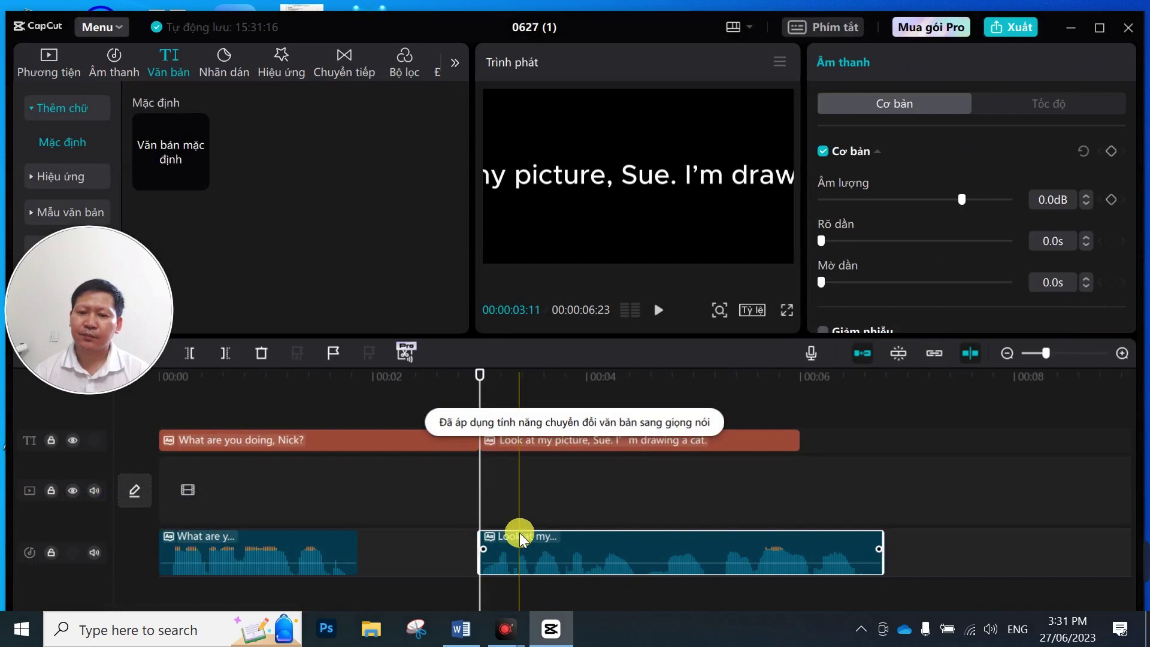
# Step: Move the second speech clip directly behind the first one and play the dialogue from near the start of the timeline
pyautogui.moveTo(519, 533); pyautogui.dragTo(473, 546)
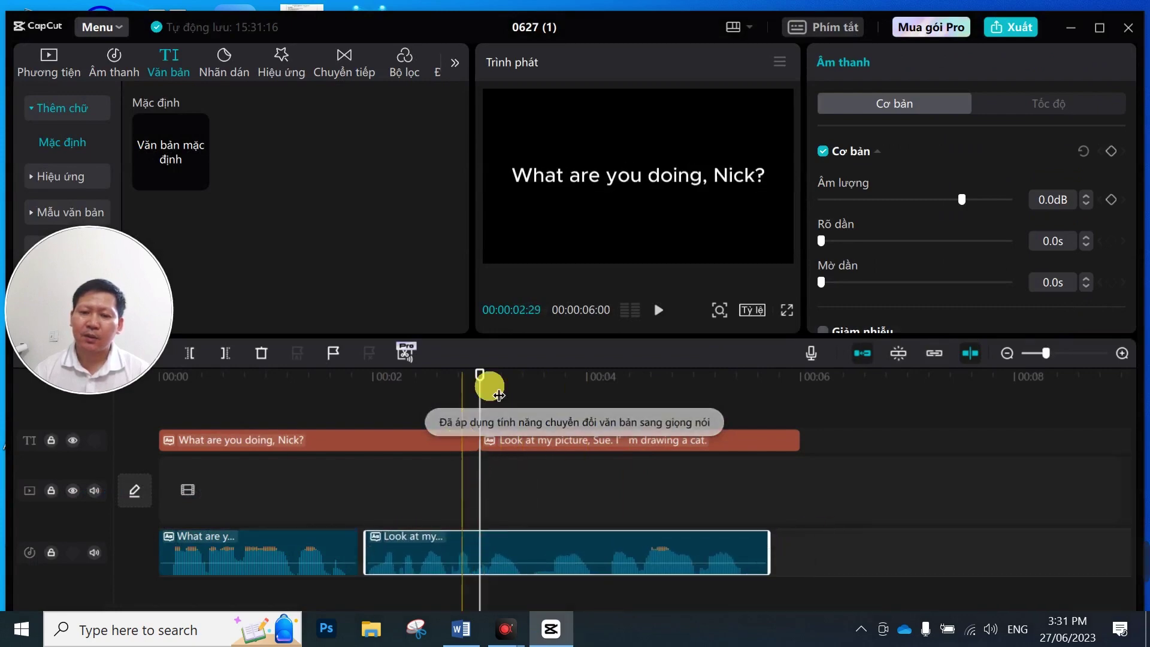
pyautogui.click(481, 377)
pyautogui.moveTo(488, 380); pyautogui.dragTo(175, 455)
pyautogui.moveTo(833, 339); pyautogui.dragTo(834, 340)
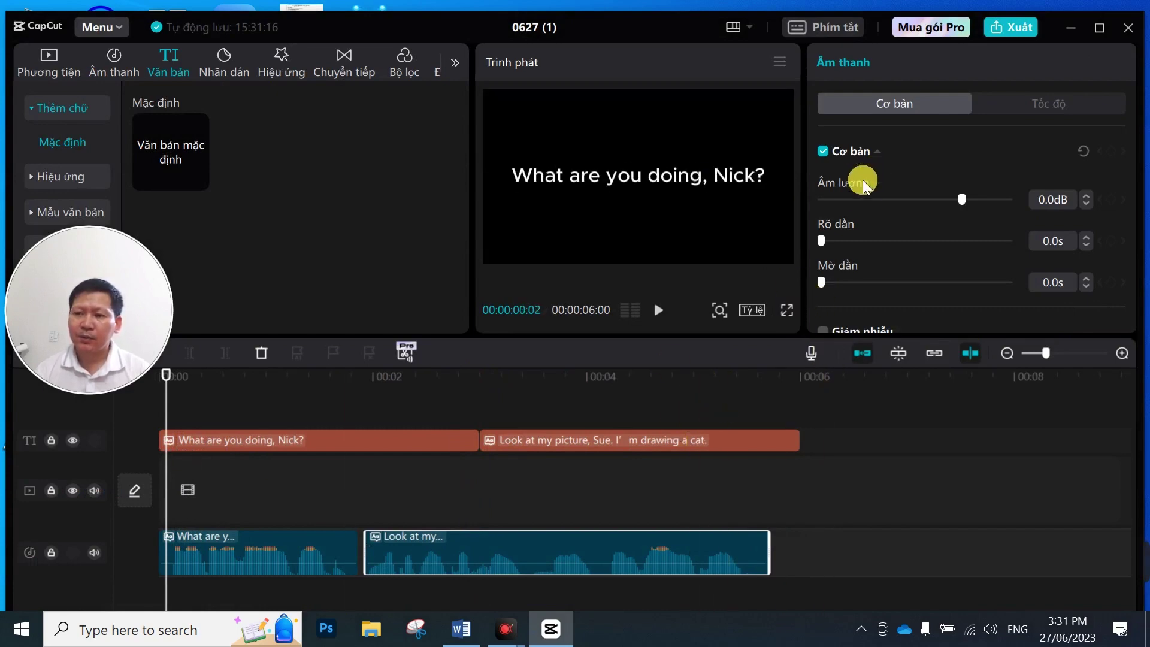
pyautogui.click(668, 309)
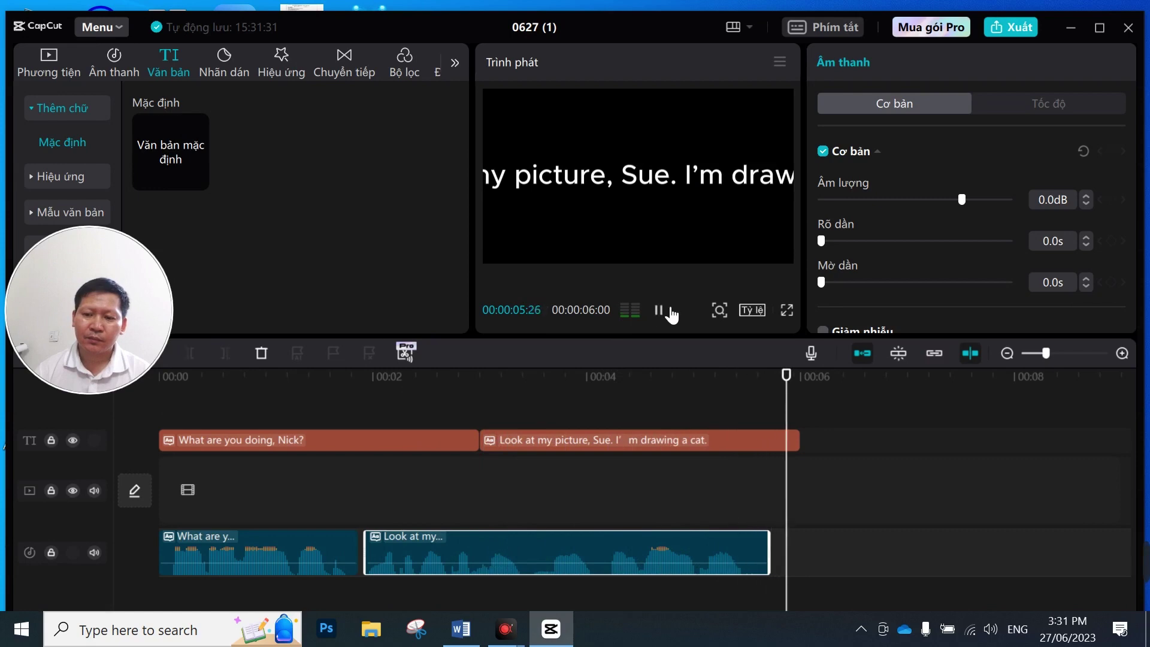
pyautogui.click(659, 310)
pyautogui.click(658, 310)
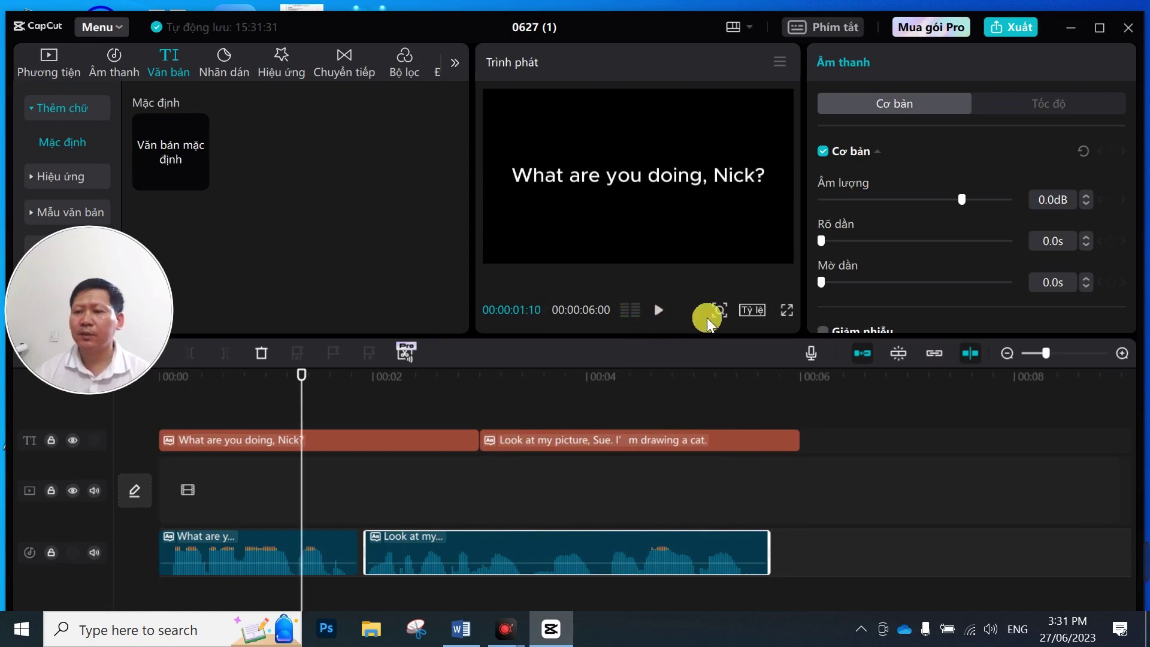
# Step: Select both speech clips together and raise their volume to 12.2 dB
pyautogui.click(339, 531)
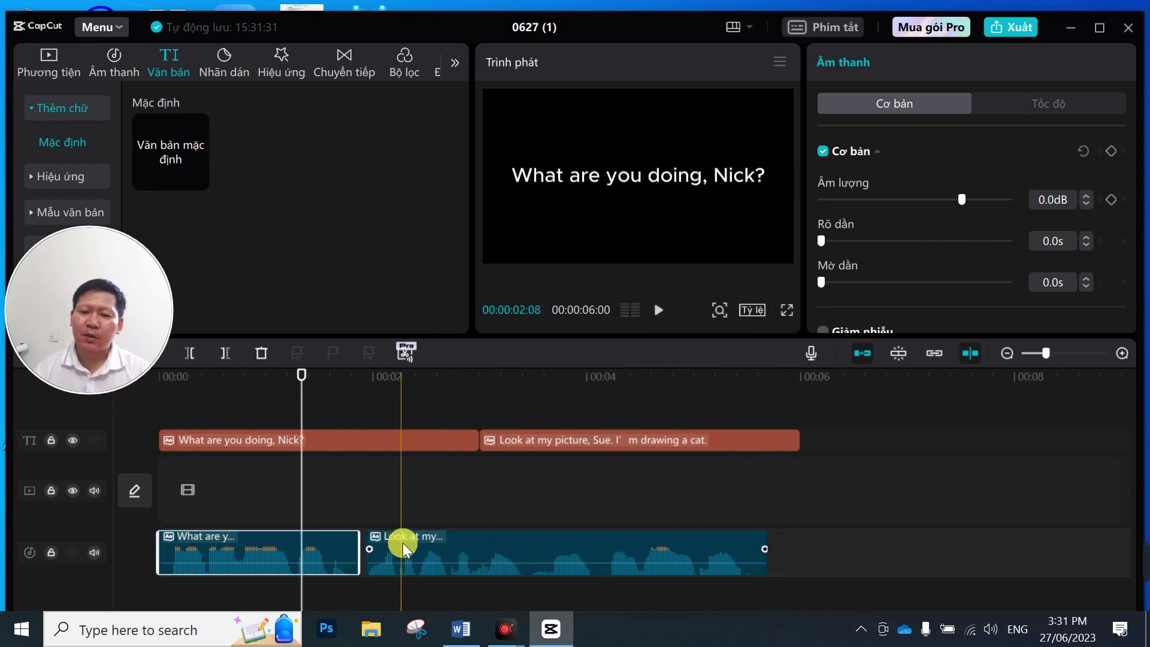
pyautogui.click(484, 544)
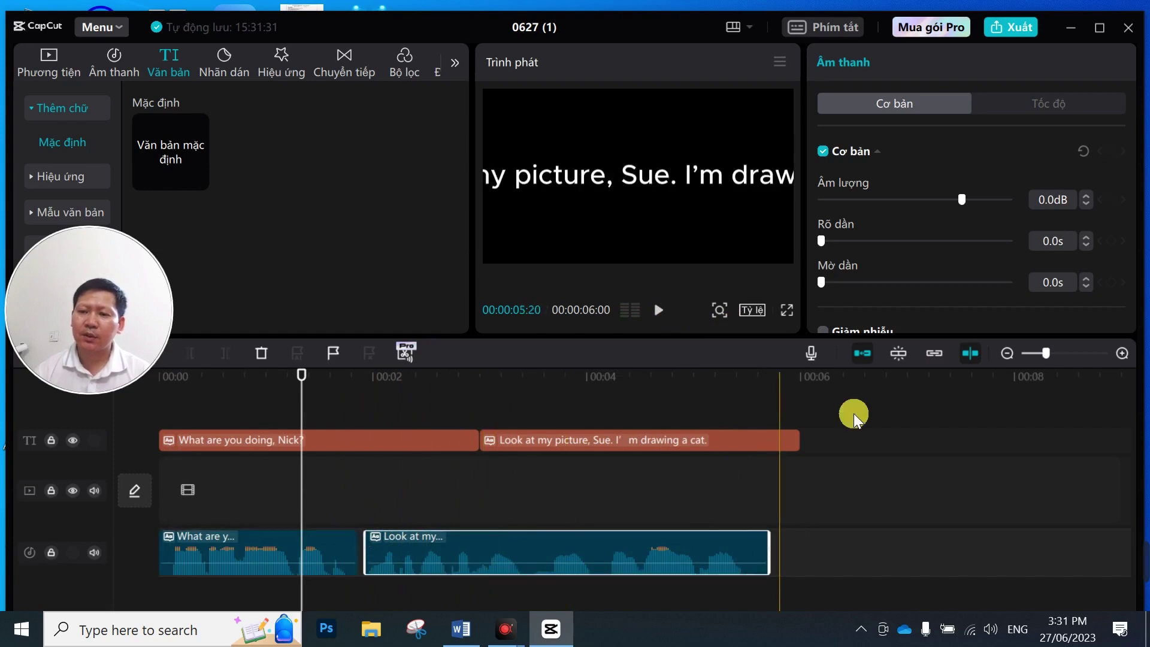
pyautogui.click(337, 540)
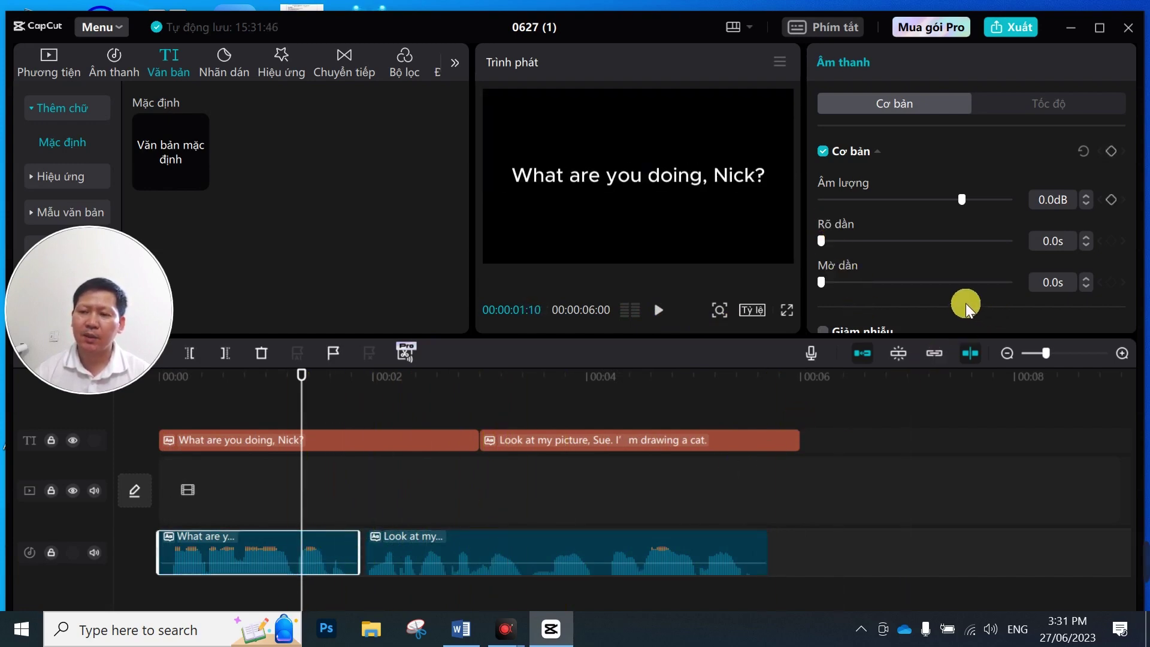
pyautogui.click(559, 547)
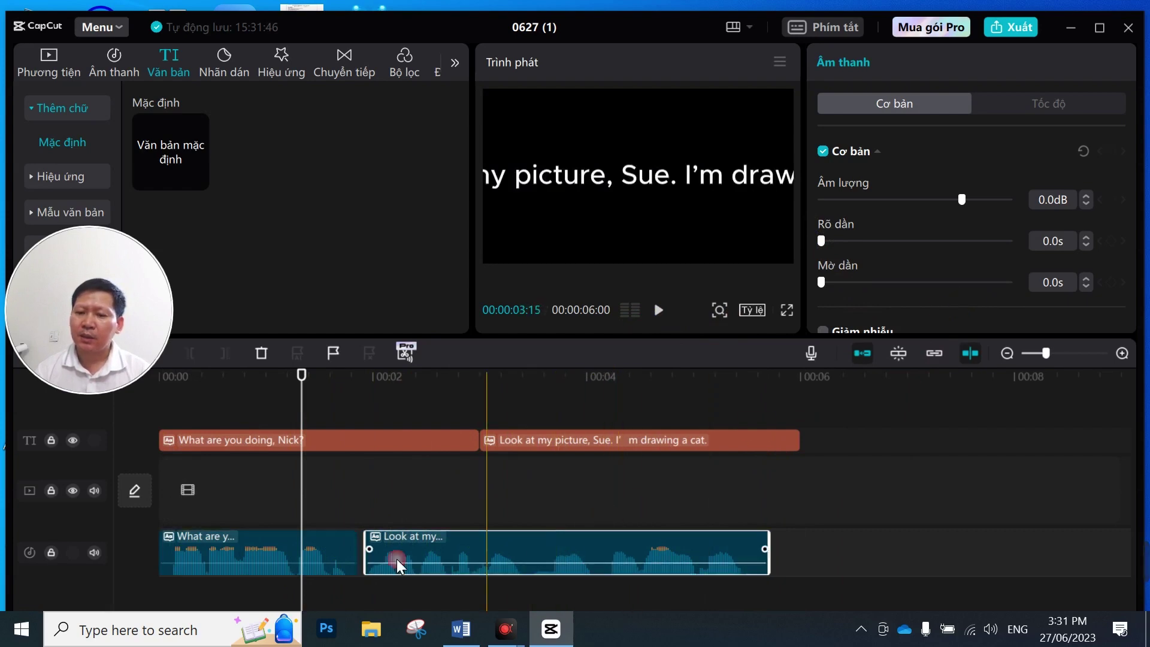
pyautogui.click(318, 540)
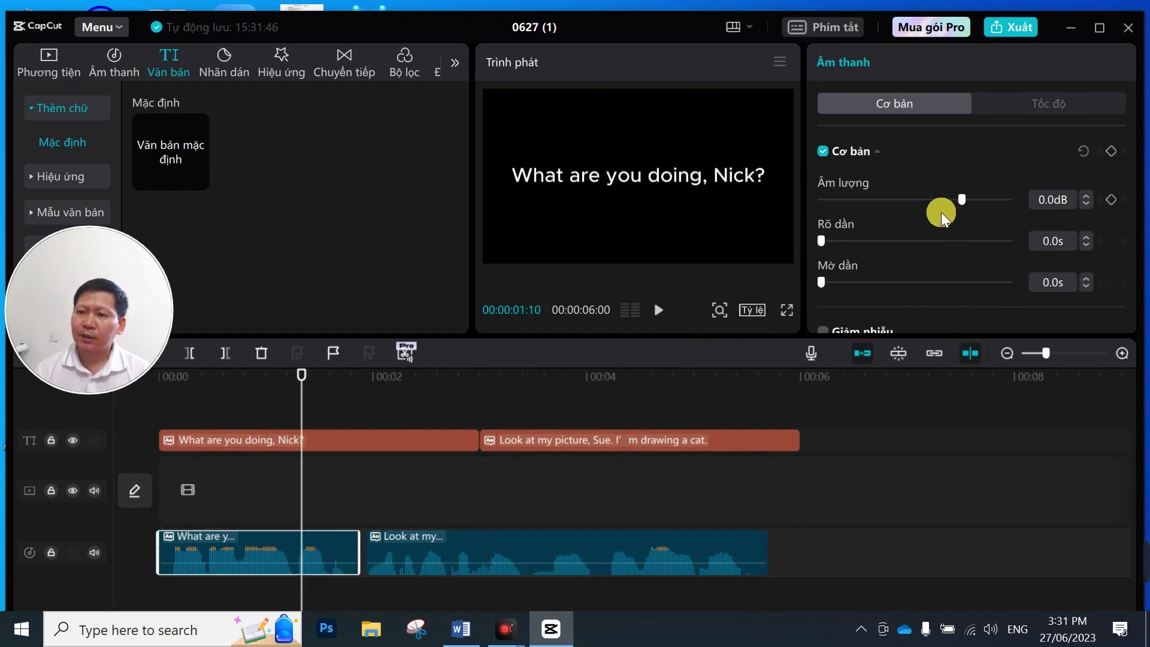
pyautogui.keyDown('ctrl'); pyautogui.click(495, 540); pyautogui.keyUp('ctrl')
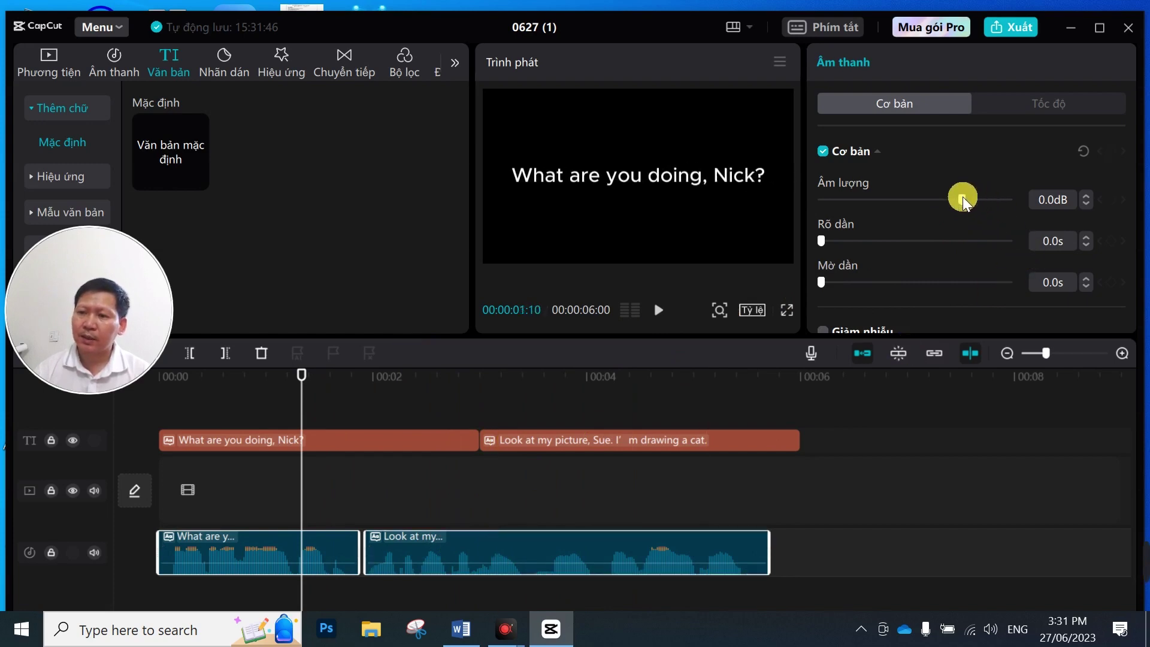
pyautogui.moveTo(963, 198); pyautogui.dragTo(970, 200)
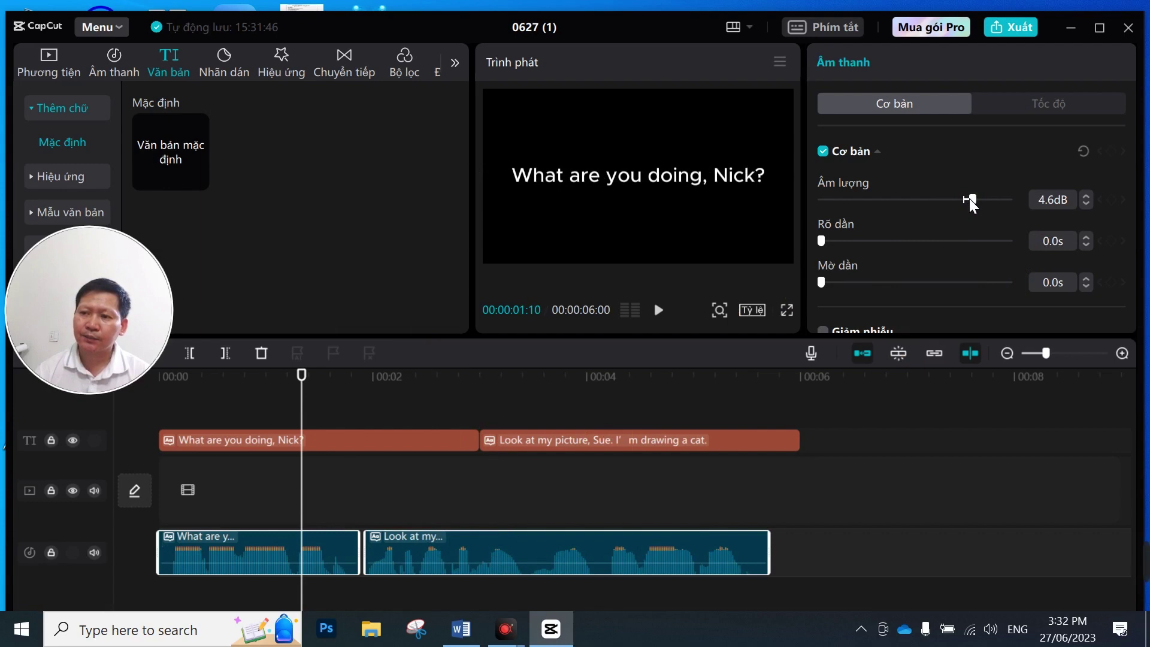
pyautogui.moveTo(970, 199); pyautogui.dragTo(987, 206)
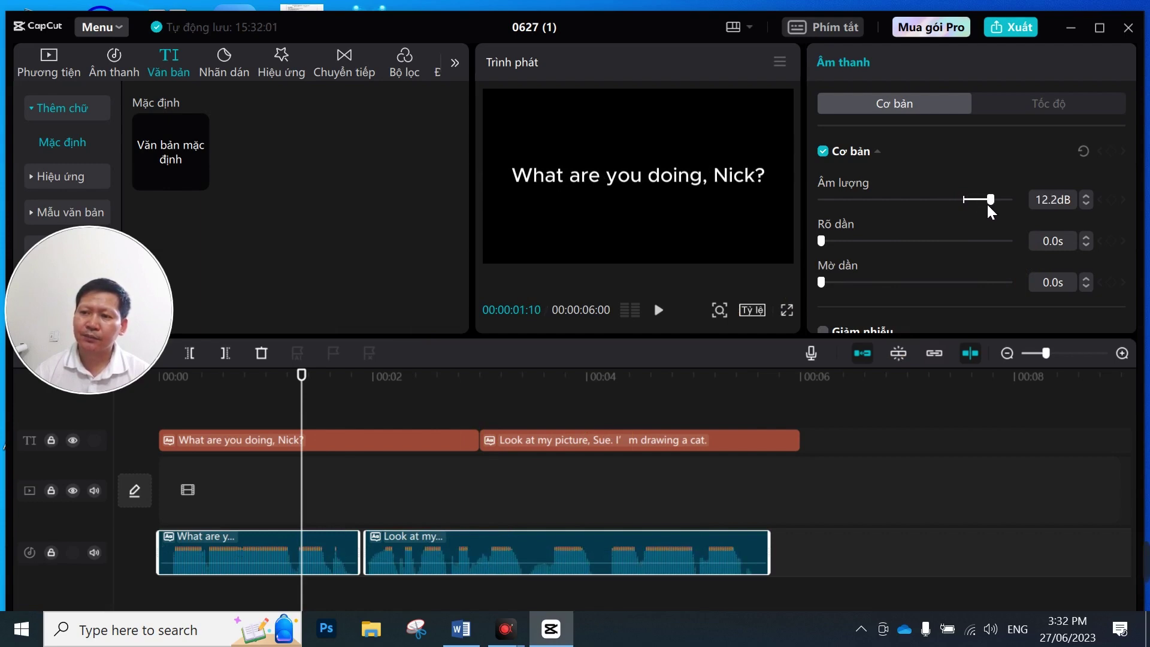
pyautogui.click(800, 492)
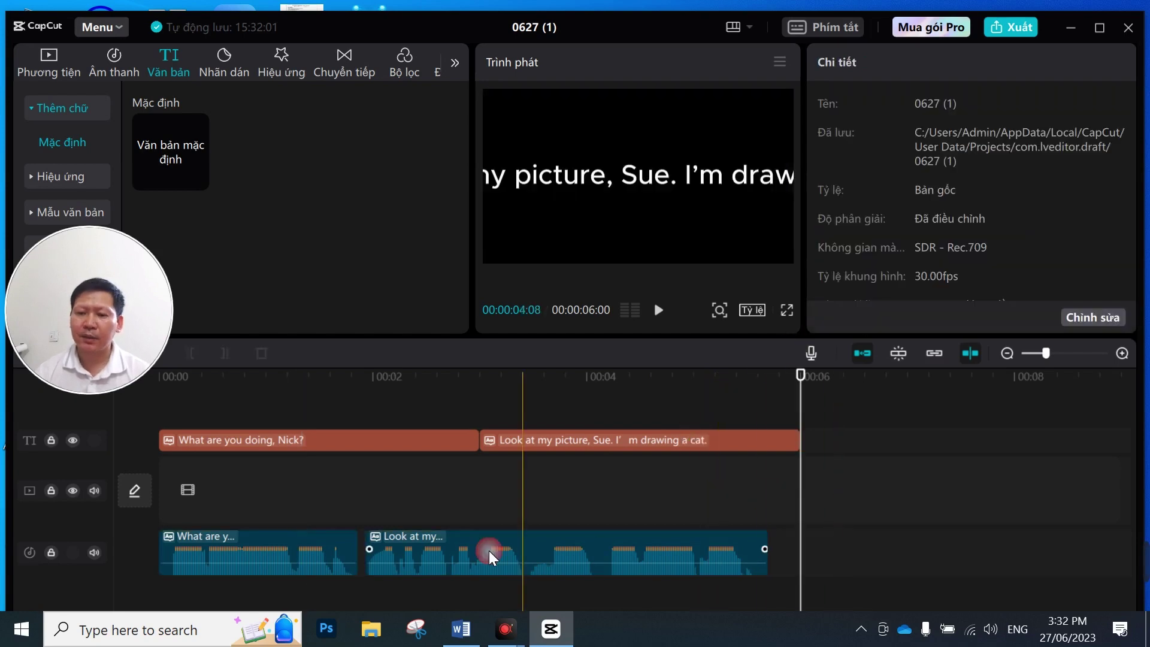
# Step: Slow the first speech clip, "What are you doing, Nick?", to a speed of 0.9x
pyautogui.click(337, 534)
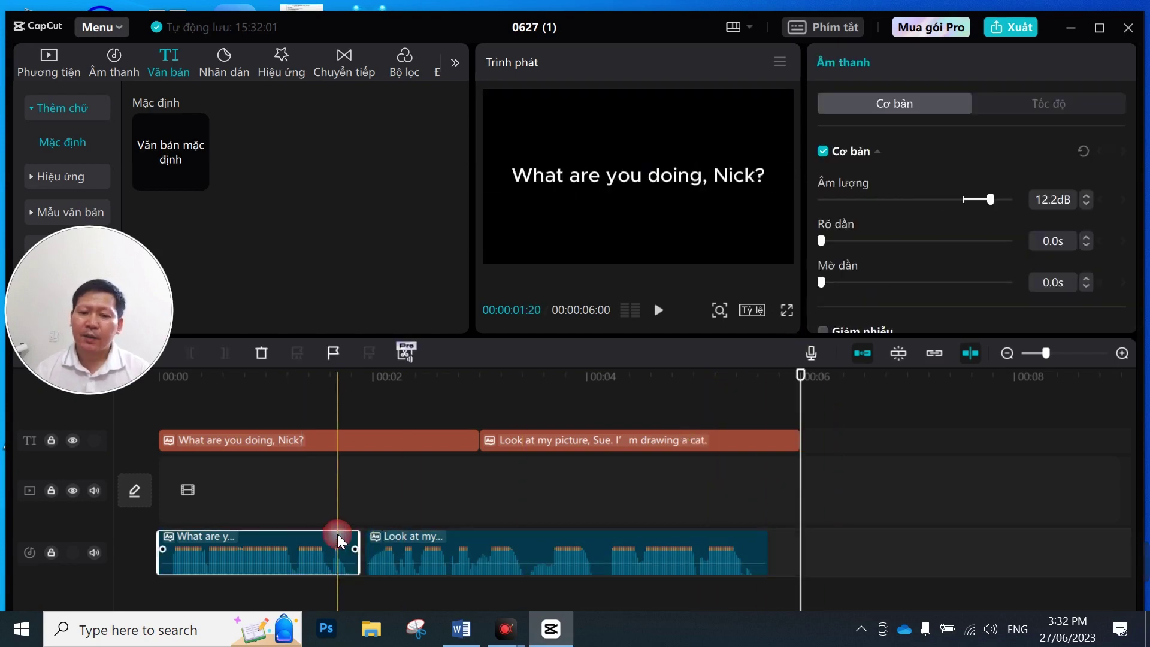
pyautogui.click(1020, 100)
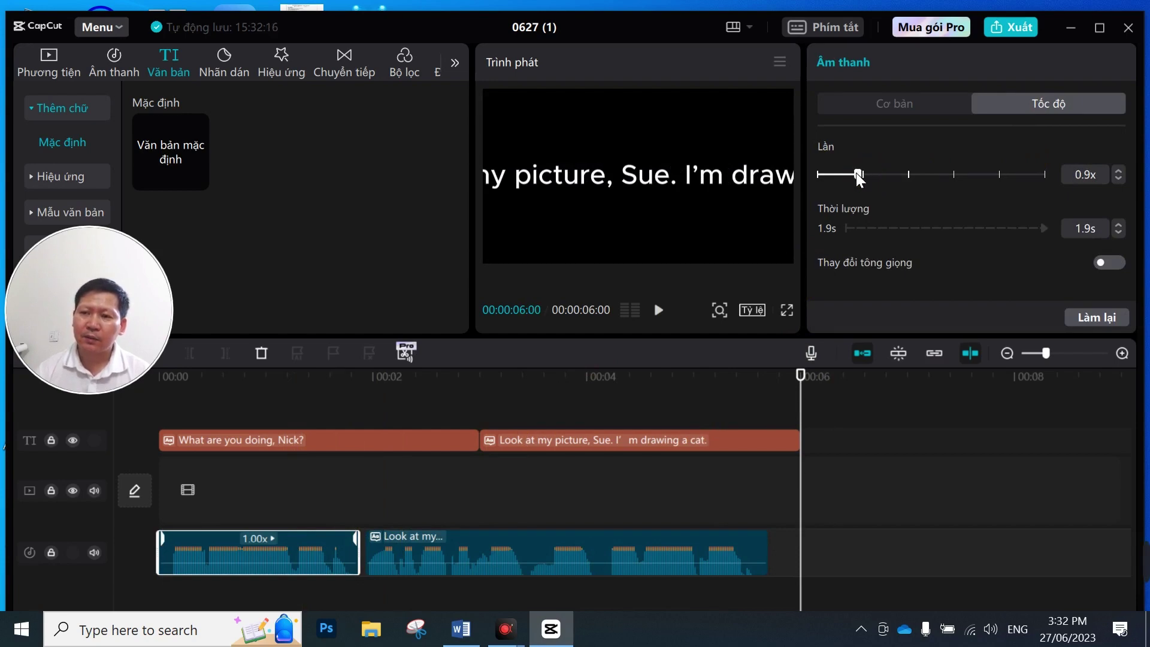
pyautogui.moveTo(856, 172); pyautogui.dragTo(856, 173)
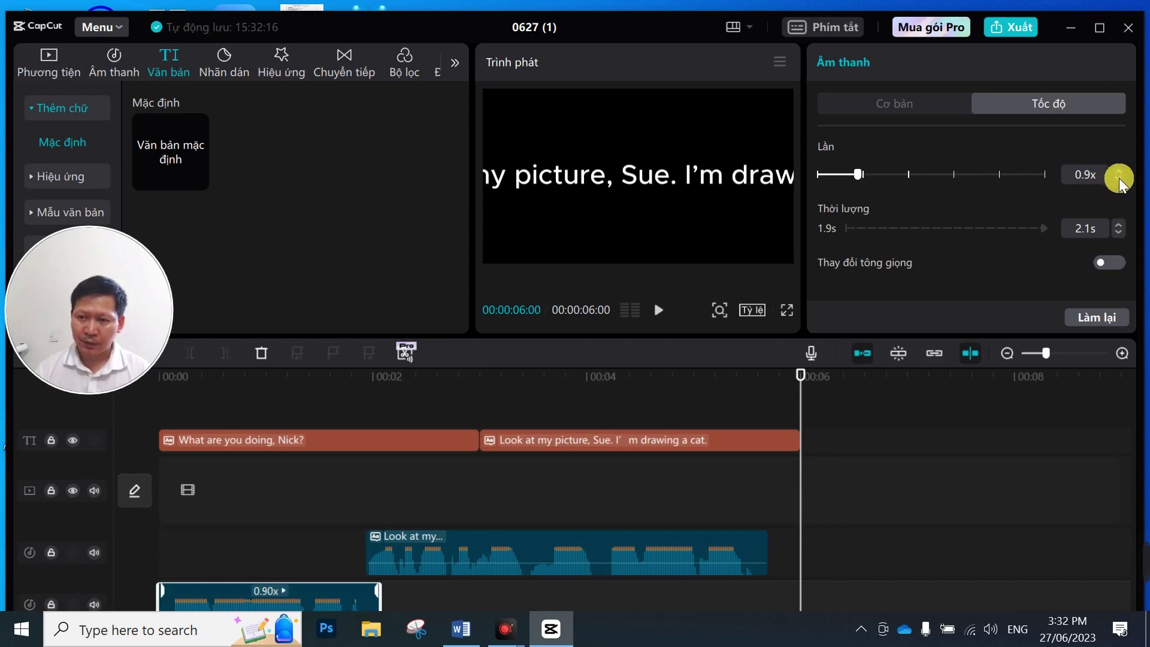
# Step: Rearrange the two speech clips on one audio track, with the slowed clip at the start and the second directly behind it
pyautogui.click(312, 599)
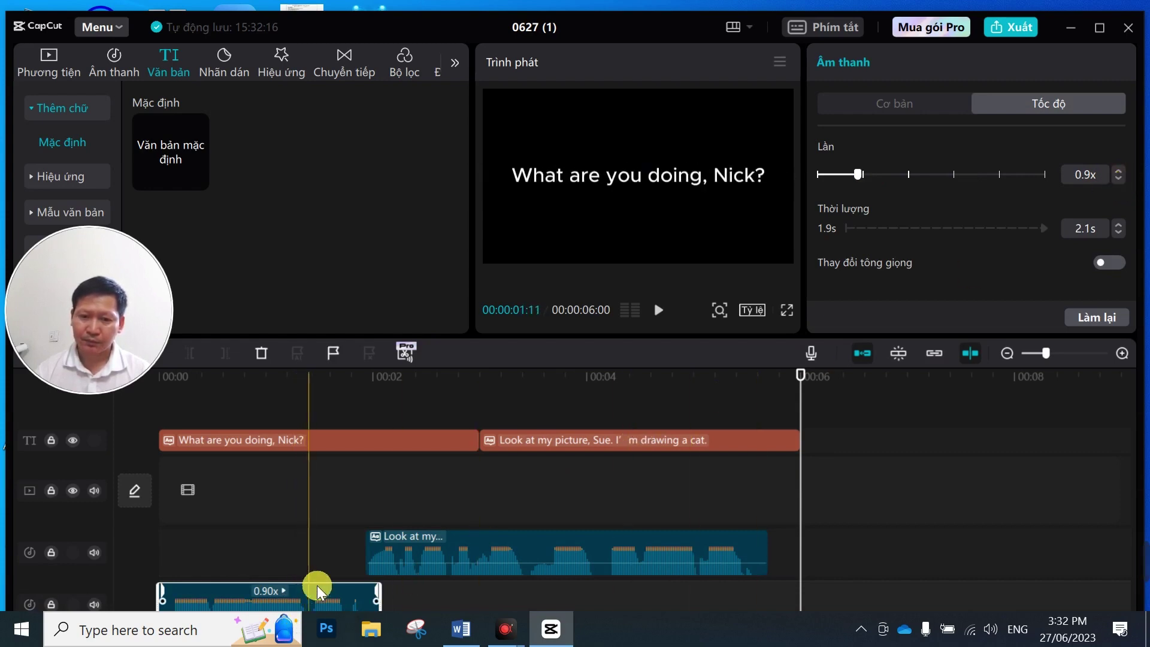
pyautogui.click(577, 519)
pyautogui.moveTo(548, 529); pyautogui.dragTo(621, 530)
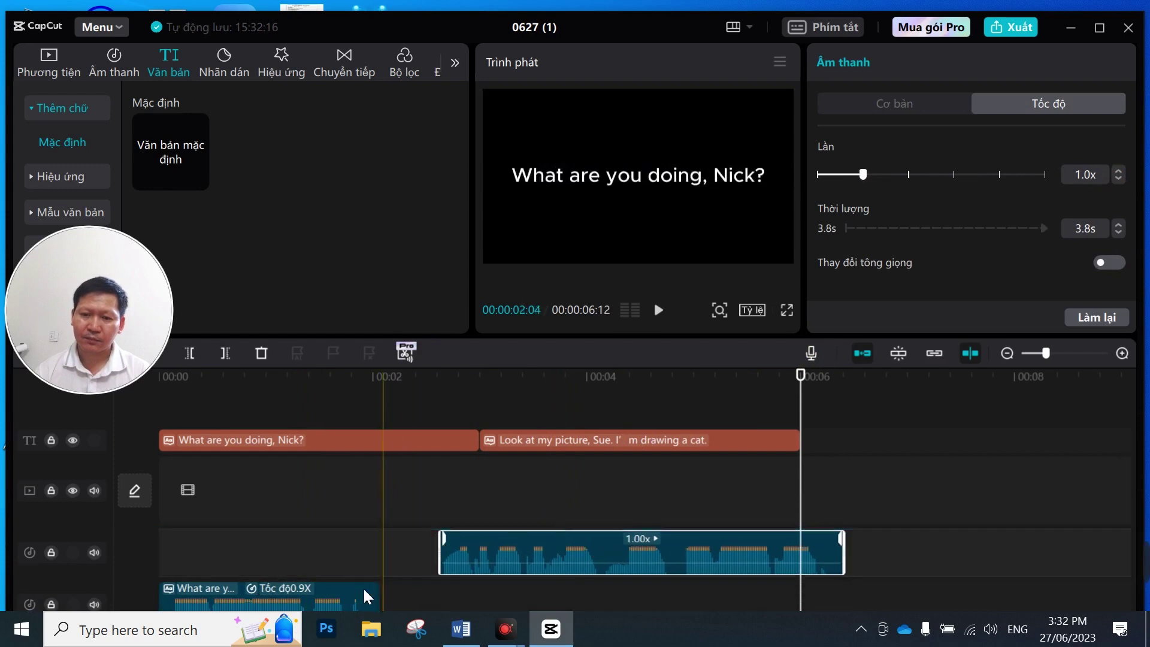
pyautogui.moveTo(337, 563); pyautogui.dragTo(385, 544)
pyautogui.click(578, 541)
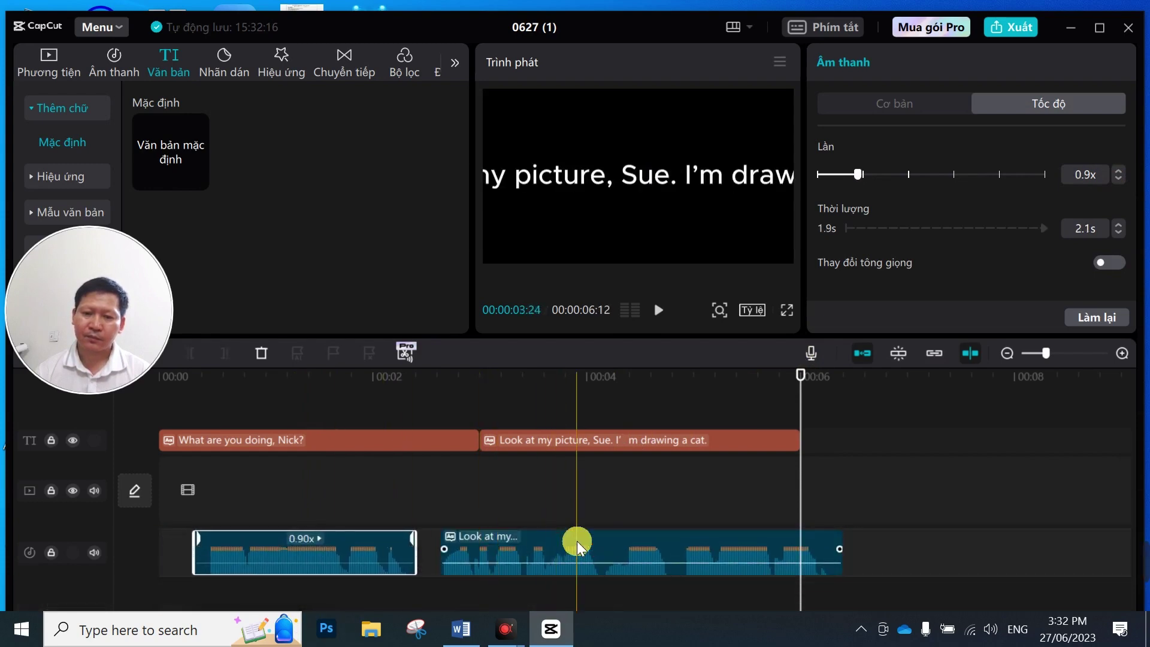
pyautogui.moveTo(578, 531); pyautogui.dragTo(560, 527)
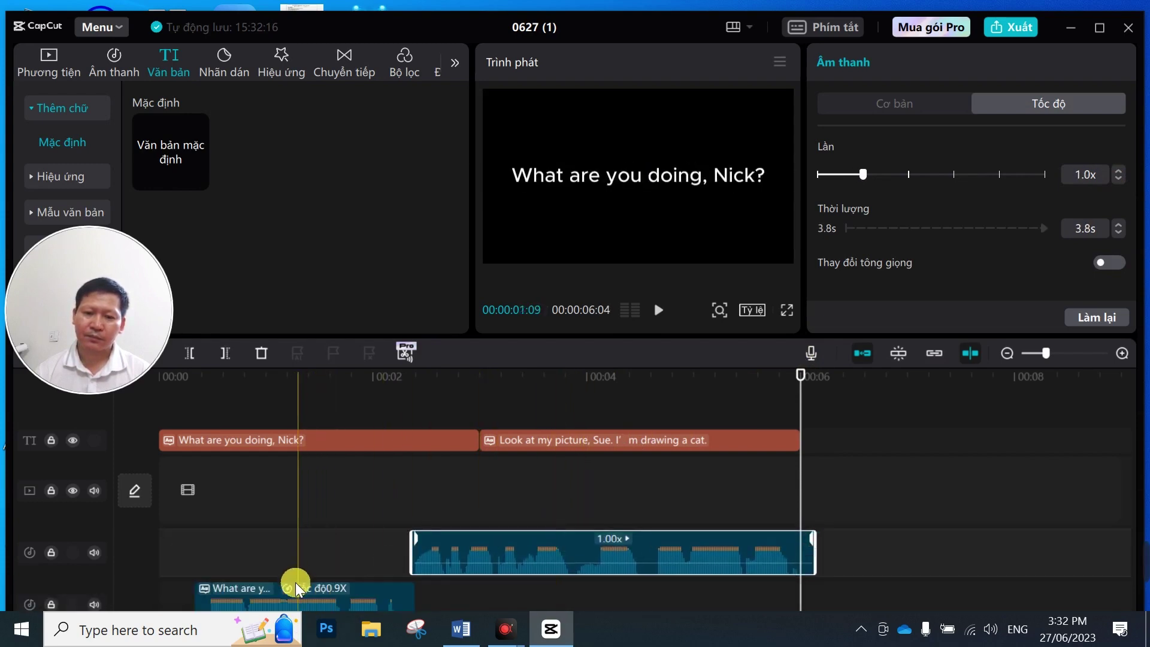
pyautogui.moveTo(272, 588); pyautogui.dragTo(242, 538)
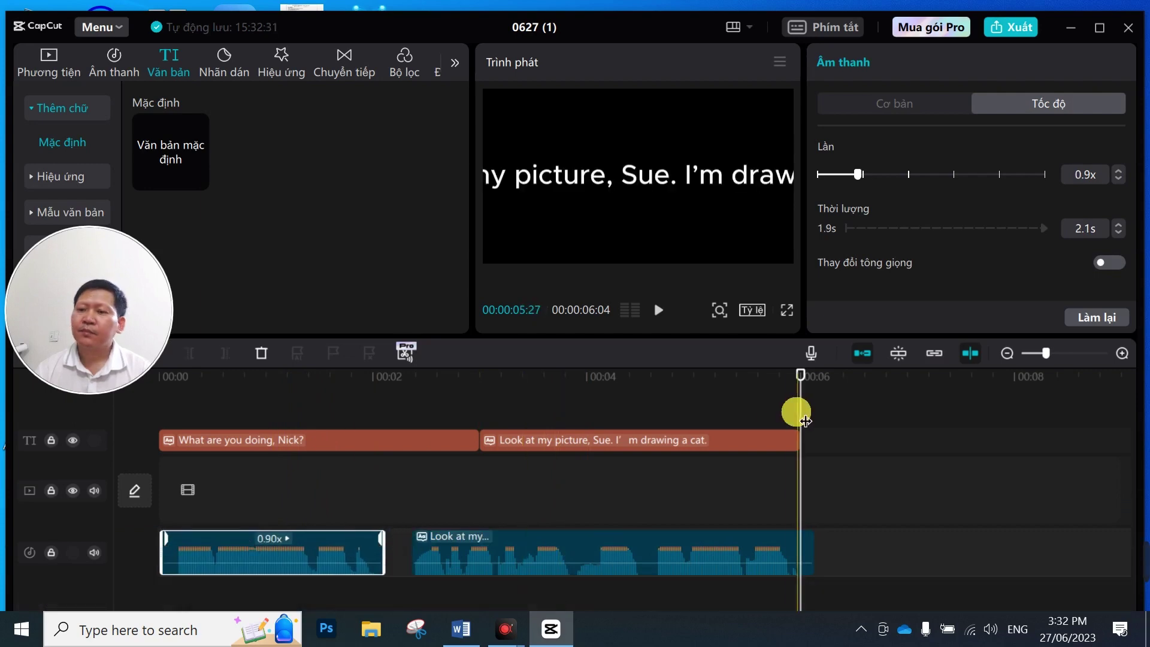
pyautogui.moveTo(587, 542); pyautogui.dragTo(563, 540)
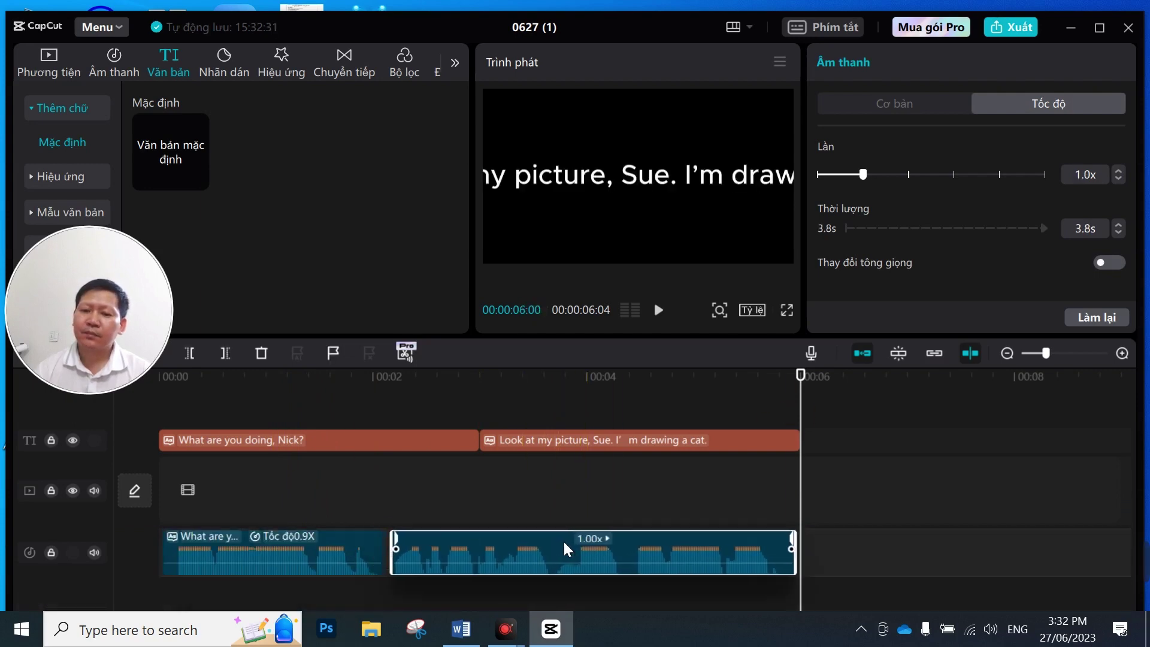
pyautogui.click(605, 492)
# Step: Play the dialogue from near the start of the timeline to check the adjusted volume and speed
pyautogui.click(225, 506)
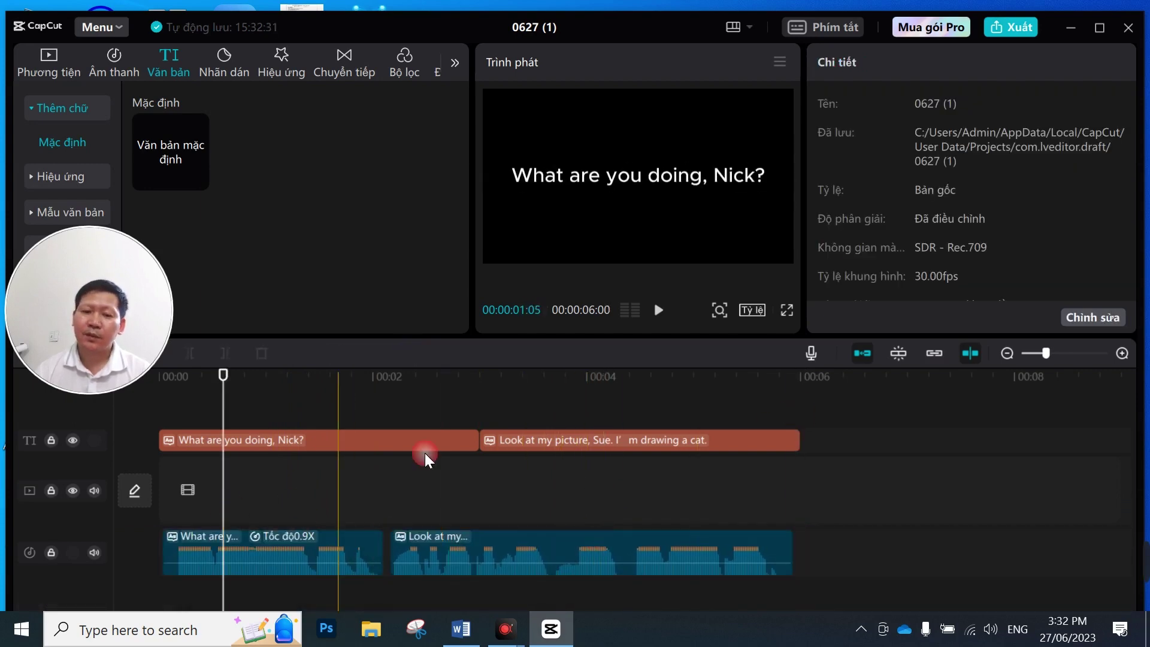
pyautogui.click(658, 317)
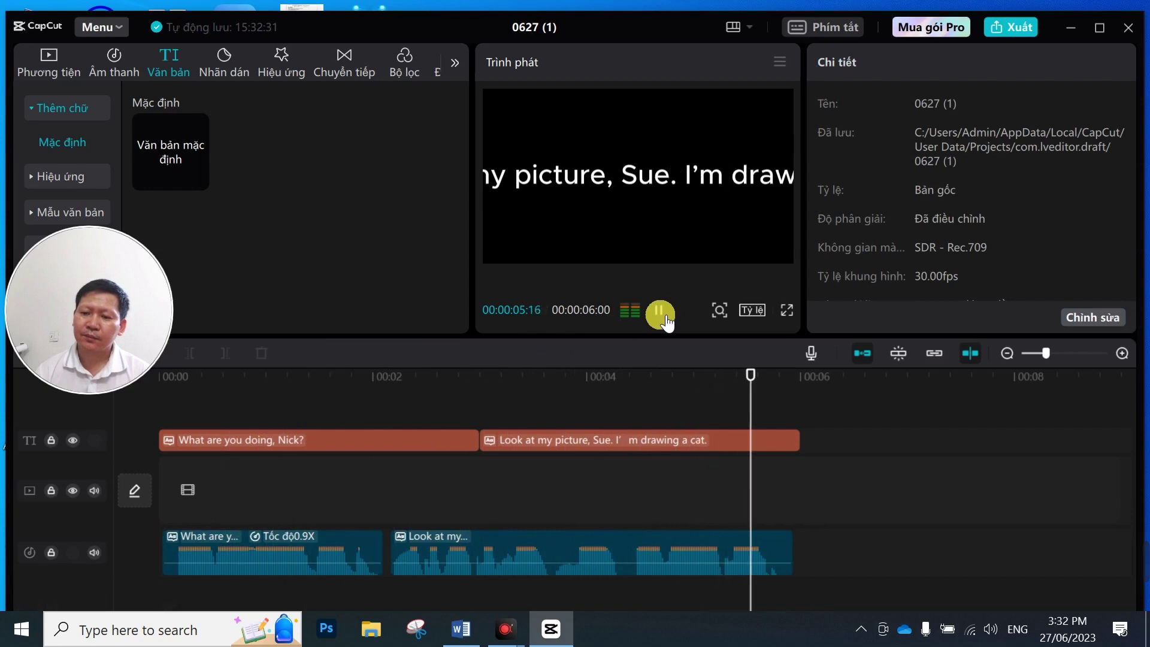
pyautogui.click(658, 318)
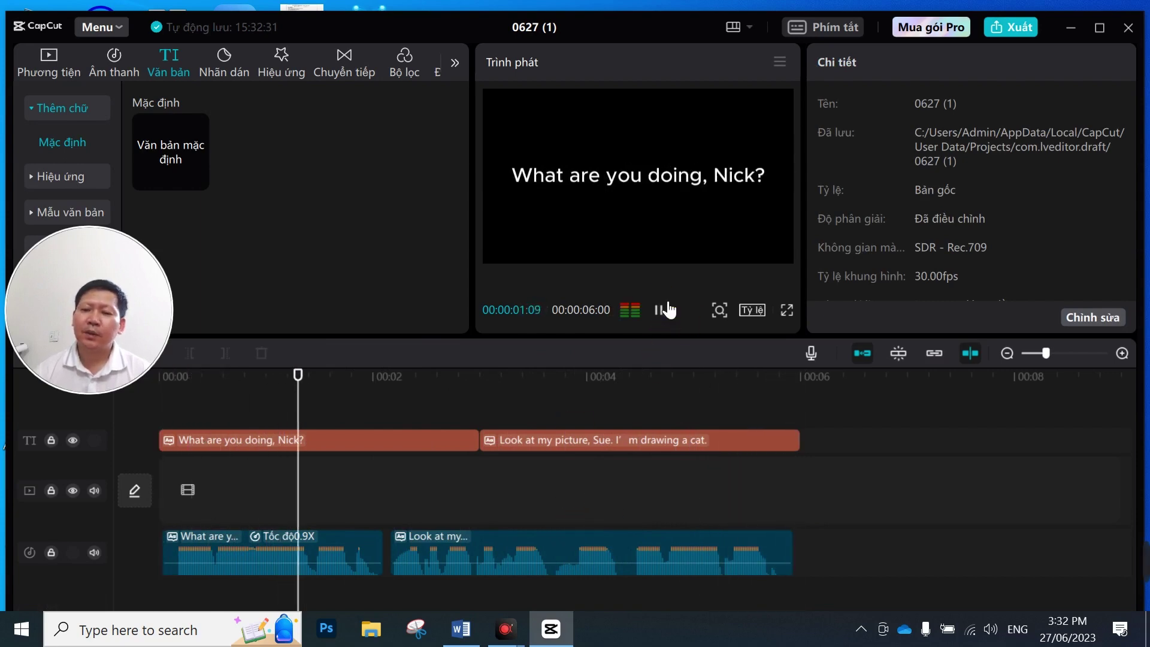
pyautogui.click(657, 317)
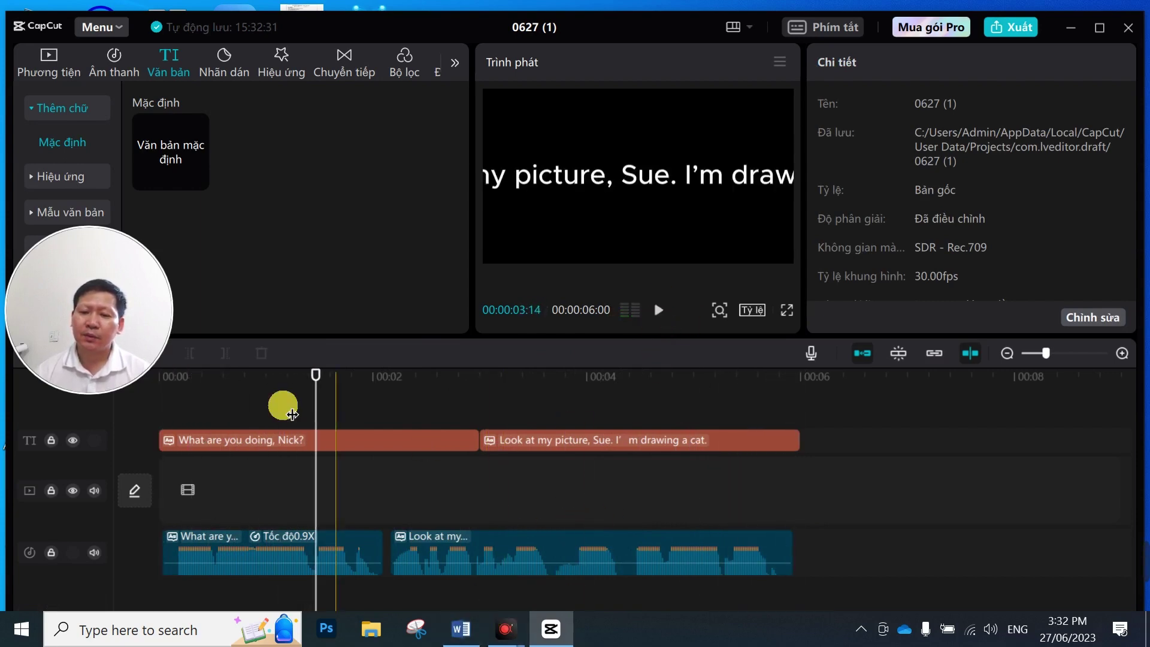
# Step: Place the playhead at the end of the second text clip, and copy the girl's line "Drawing a cat?" from the Word document
pyautogui.click(324, 361)
pyautogui.moveTo(328, 378); pyautogui.dragTo(840, 493)
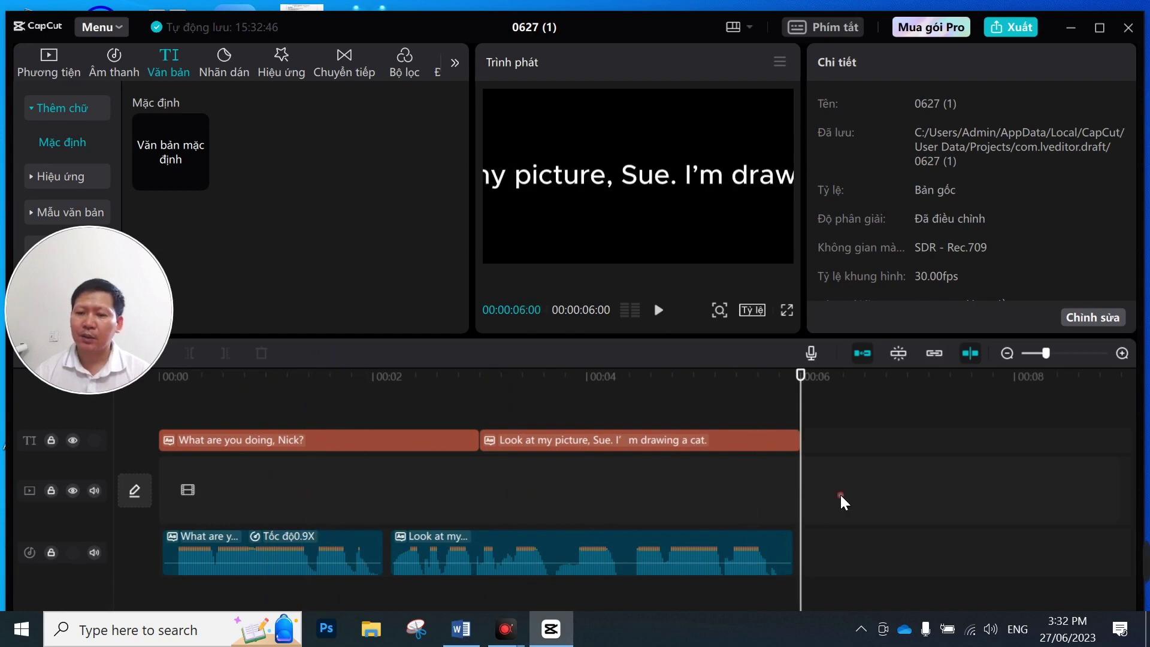
pyautogui.click(467, 632)
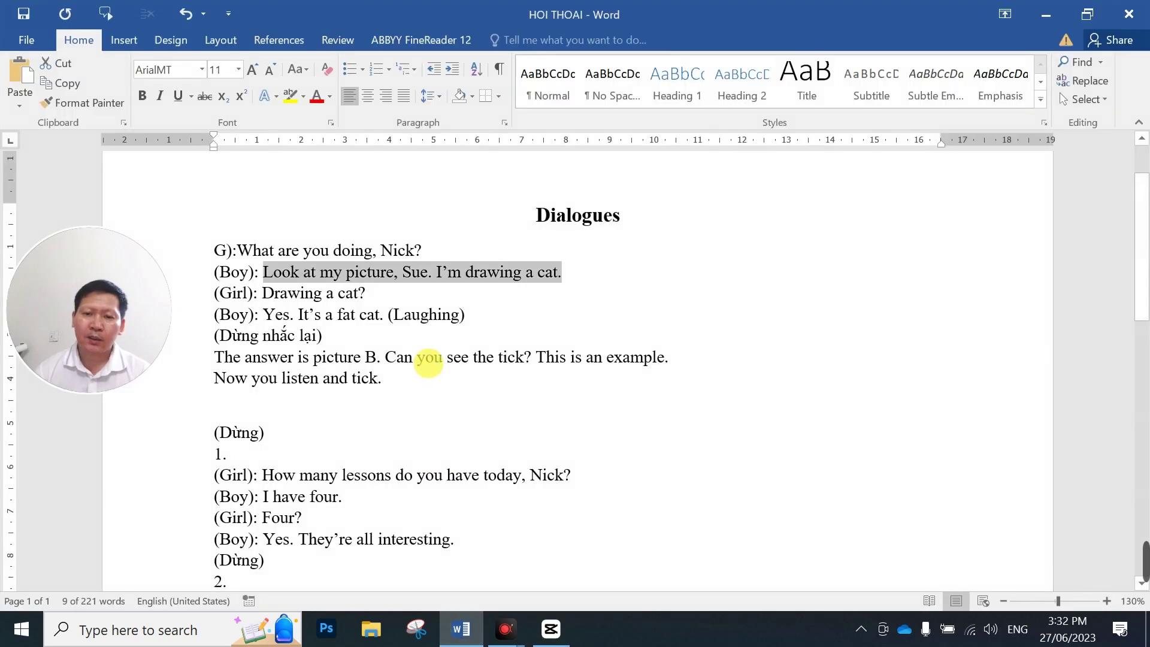
pyautogui.moveTo(367, 293); pyautogui.dragTo(262, 293)
pyautogui.hotkey('ctrl', 'c')
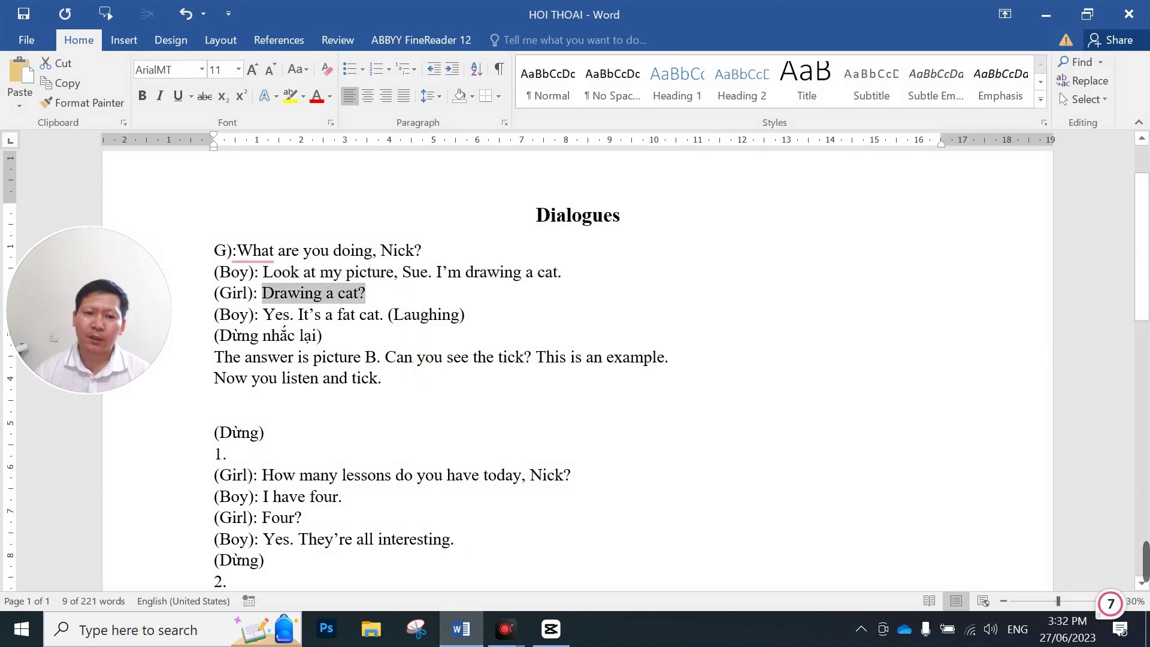
# Step: Back in CapCut, add a third default text clip at the playhead and replace its text with "Drawing a cat?"
pyautogui.click(1045, 15)
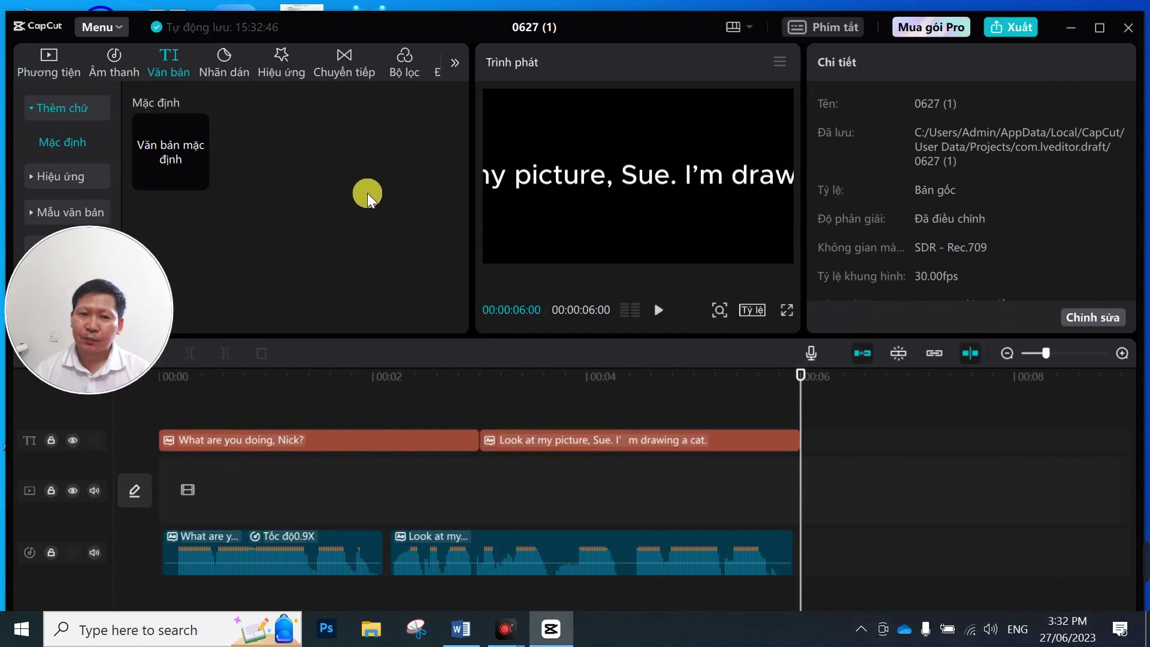
pyautogui.click(199, 180)
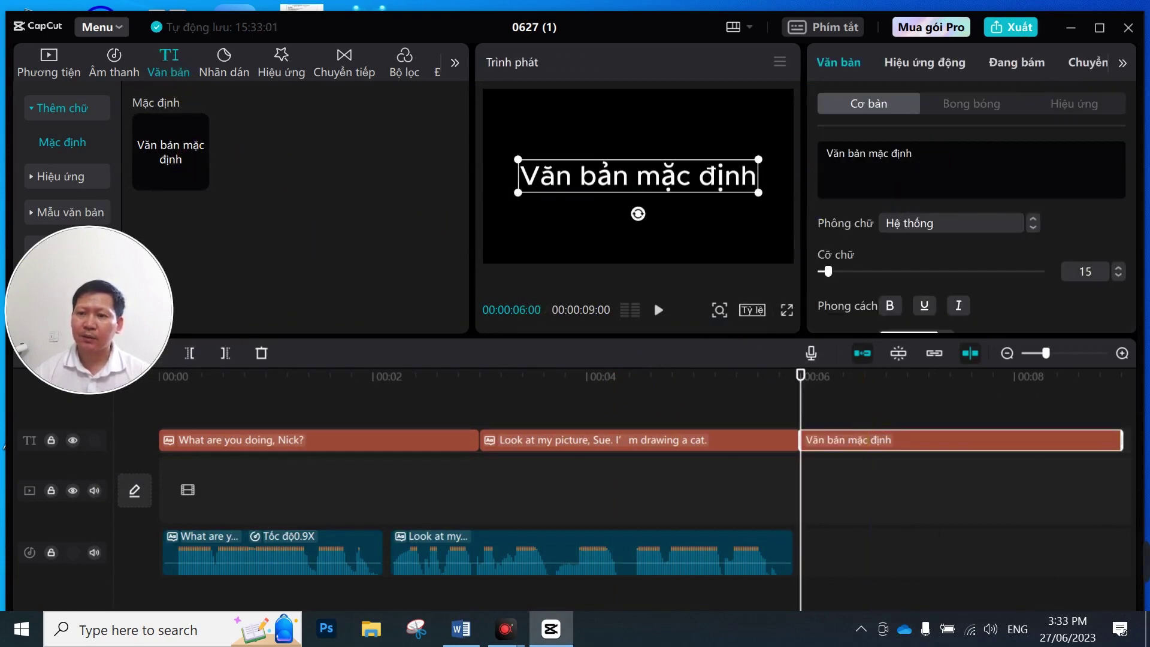
pyautogui.moveTo(911, 153); pyautogui.dragTo(806, 156)
pyautogui.hotkey('ctrl', 'v')
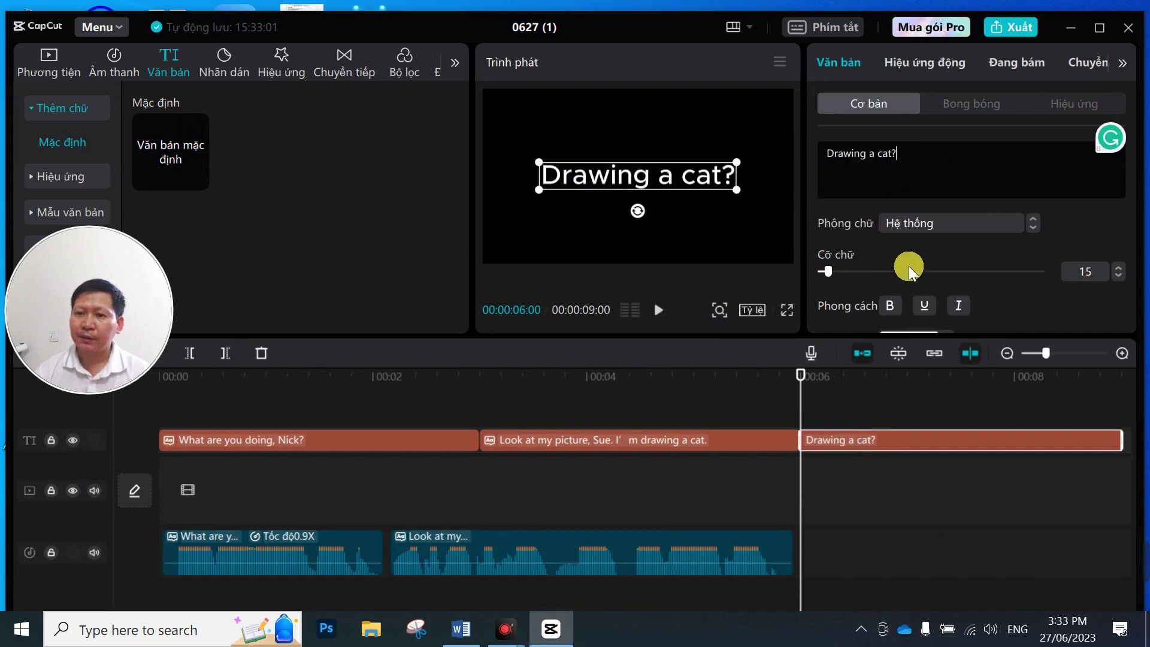
# Step: Convert the third text clip to speech with the Jessie voice and move the playhead just past the resulting speech clip
pyautogui.click(1082, 63)
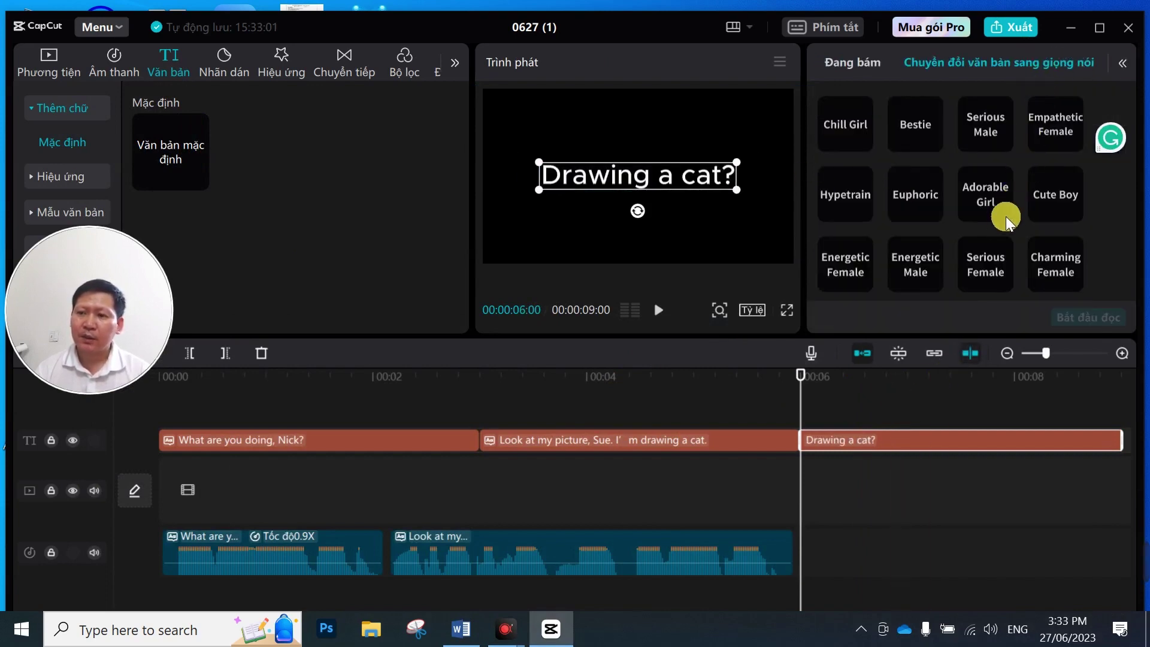
pyautogui.scroll(3, 994, 192)
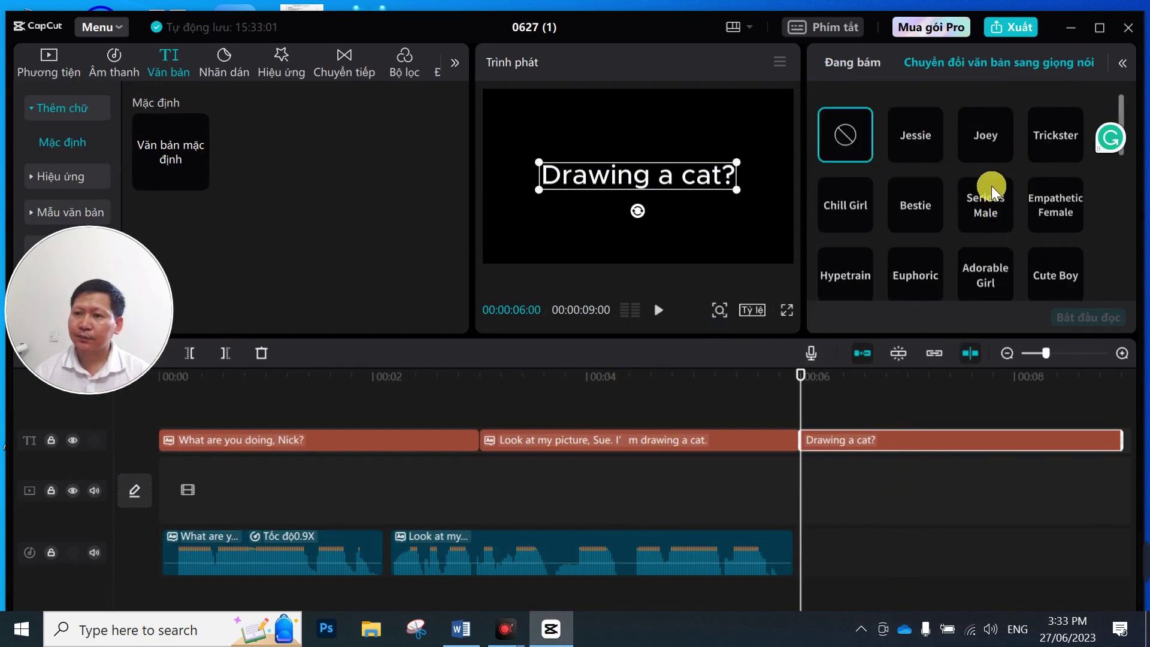
pyautogui.click(922, 147)
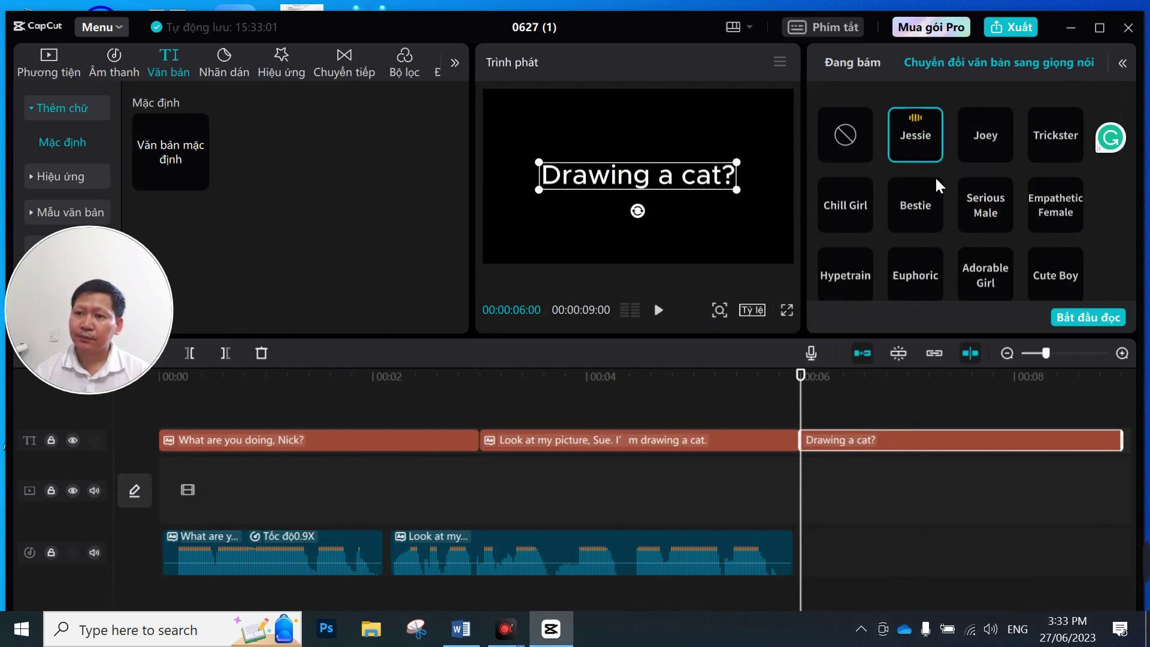
pyautogui.click(1091, 321)
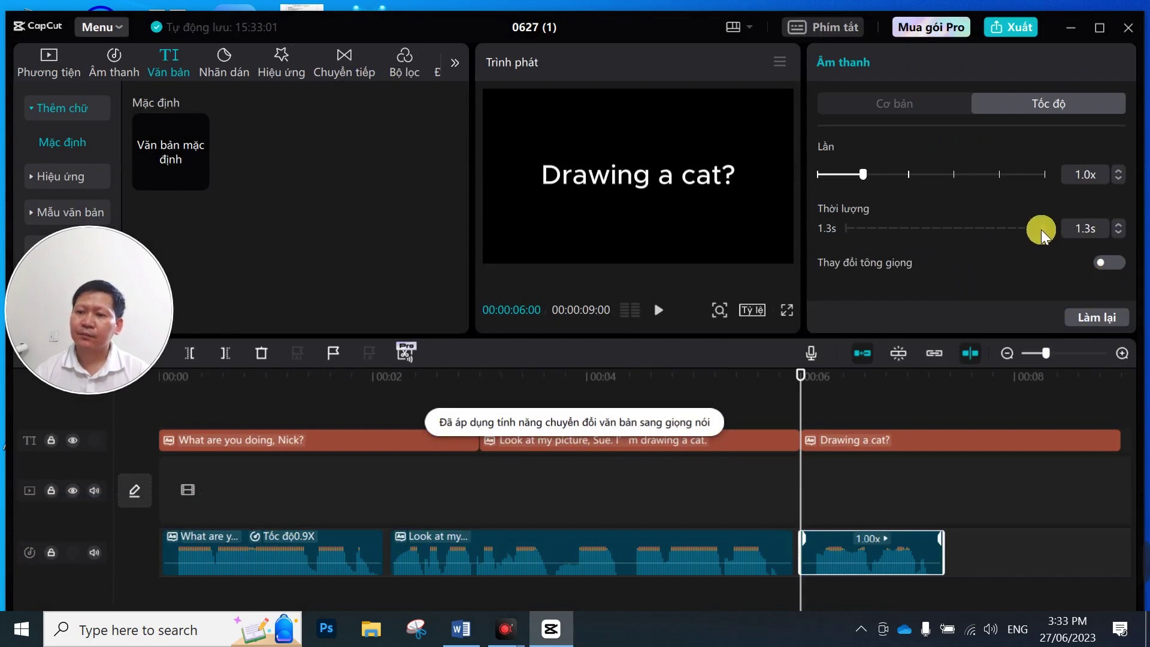
pyautogui.moveTo(801, 367); pyautogui.dragTo(958, 452)
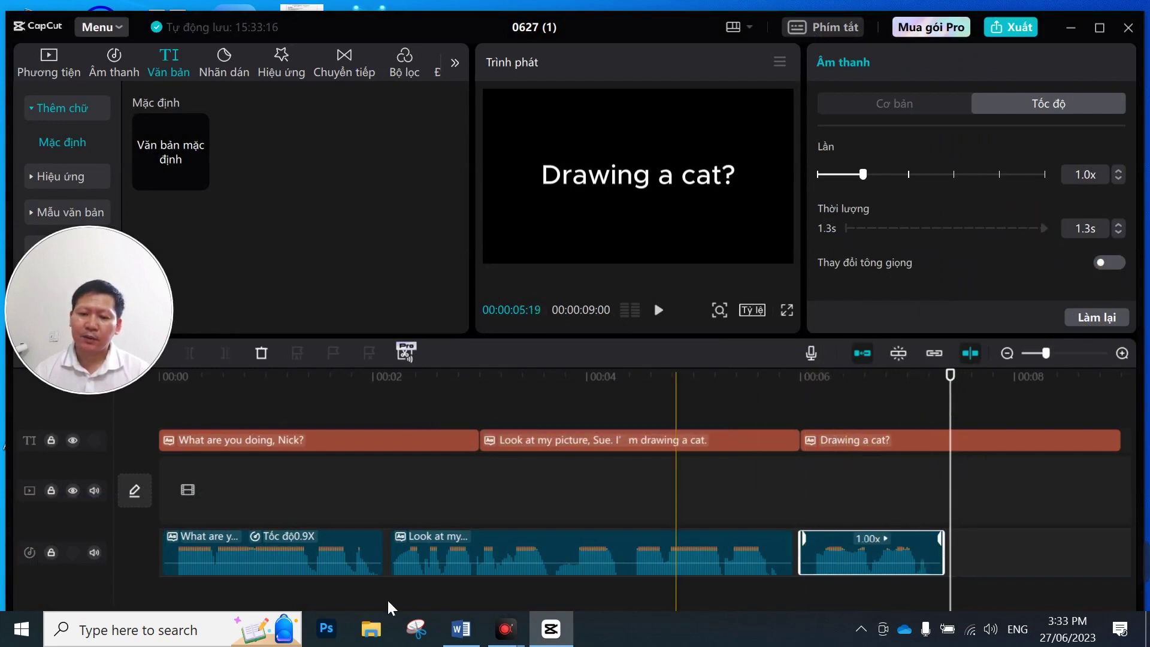
# Step: Copy the boy's line "Yes. It's a fat cat" from the Word document and return to CapCut
pyautogui.click(461, 628)
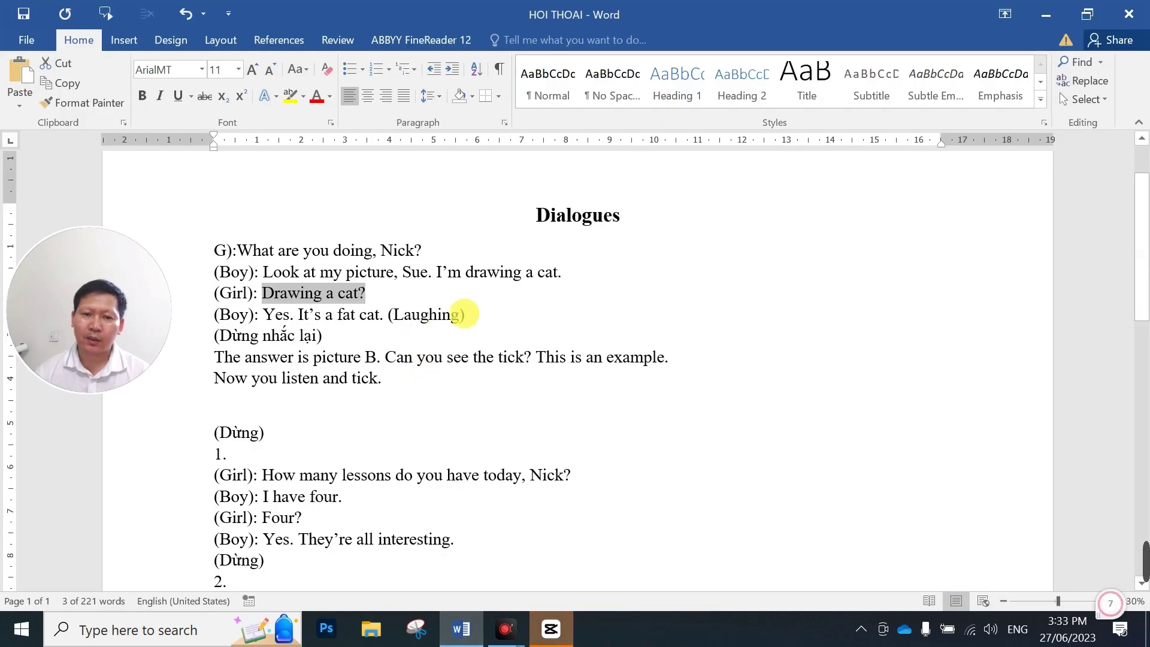
pyautogui.click(377, 314)
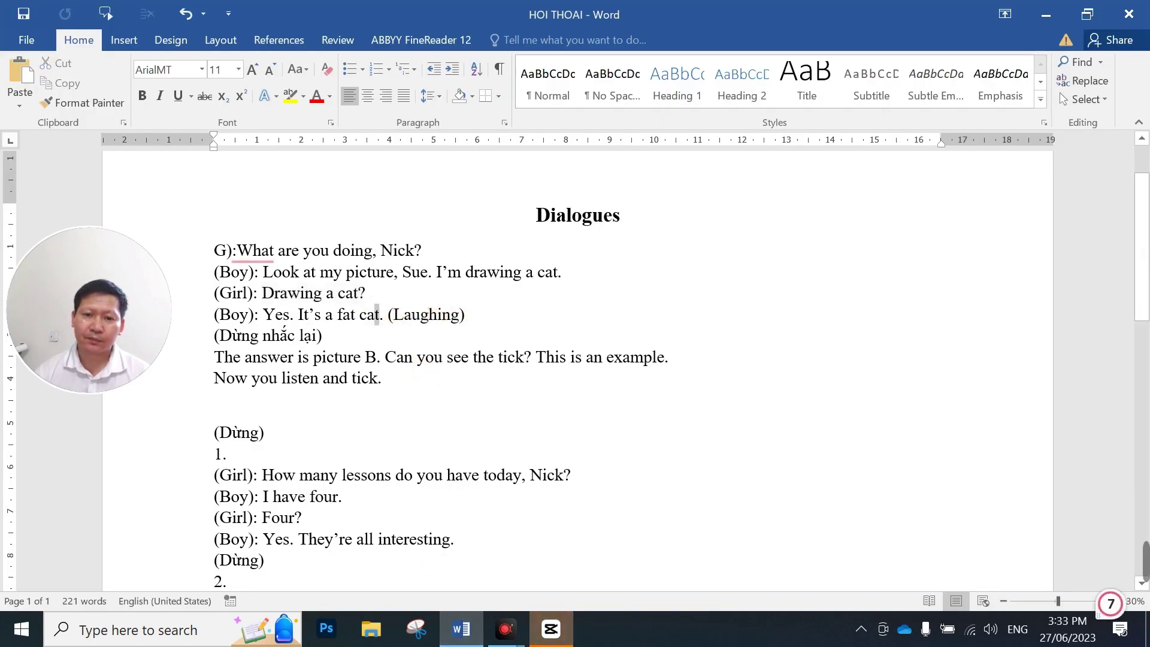
pyautogui.moveTo(376, 314); pyautogui.dragTo(263, 313)
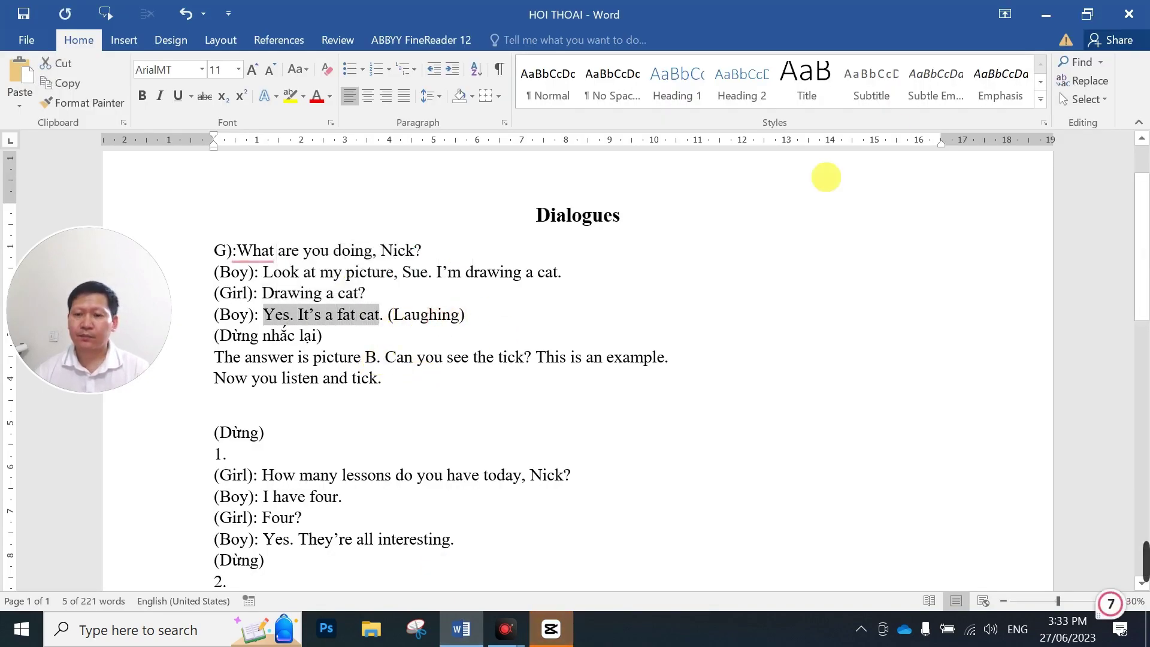
pyautogui.click(1045, 14)
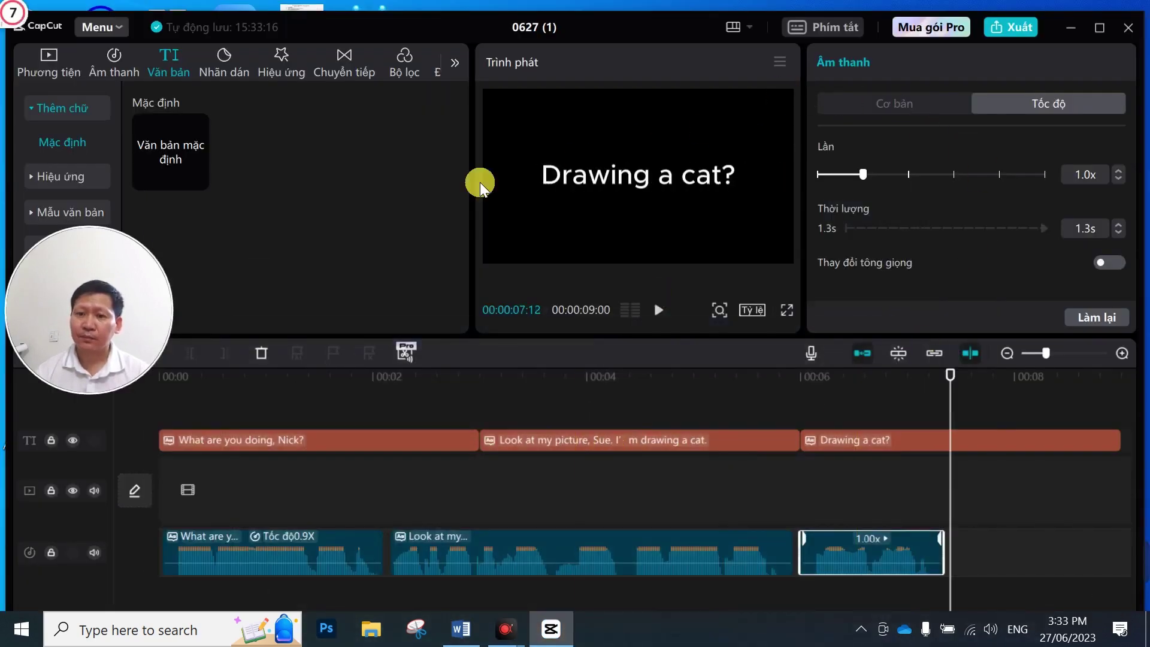
# Step: Add a fourth default text clip at the playhead and replace its text with "Yes. It's a fat cat"
pyautogui.click(195, 180)
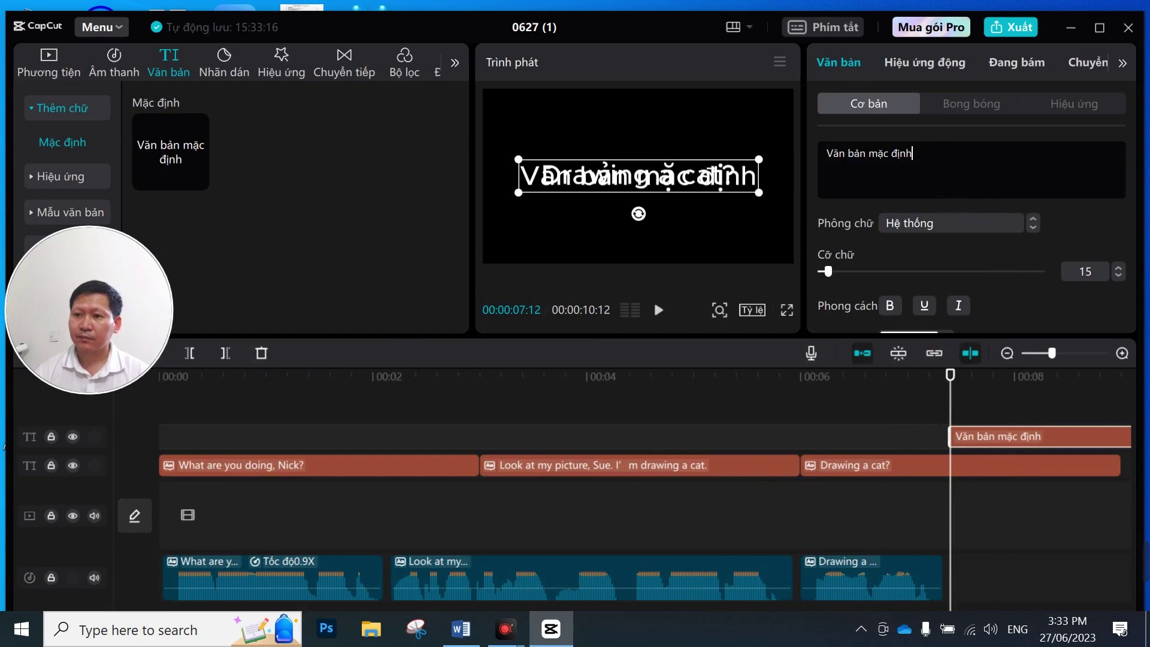
pyautogui.hotkey('ctrl', 'a')
pyautogui.write("Yes. It' s a fat cat")
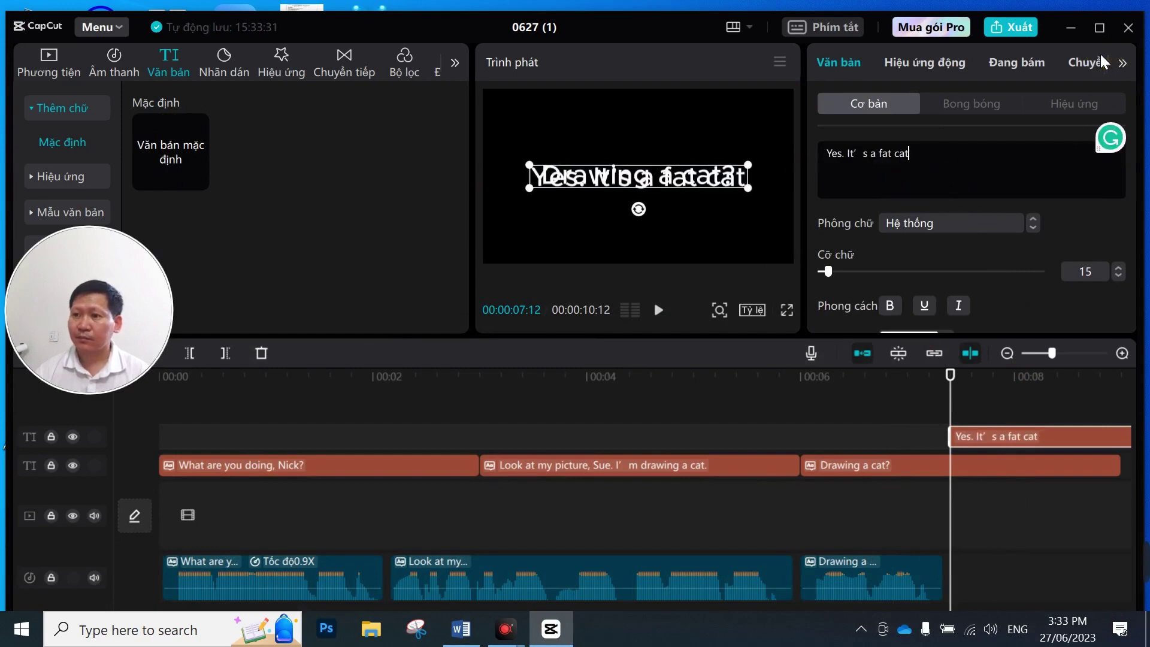
# Step: Convert the fourth text clip to speech with the Cute Boy voice
pyautogui.click(1100, 60)
pyautogui.click(1066, 281)
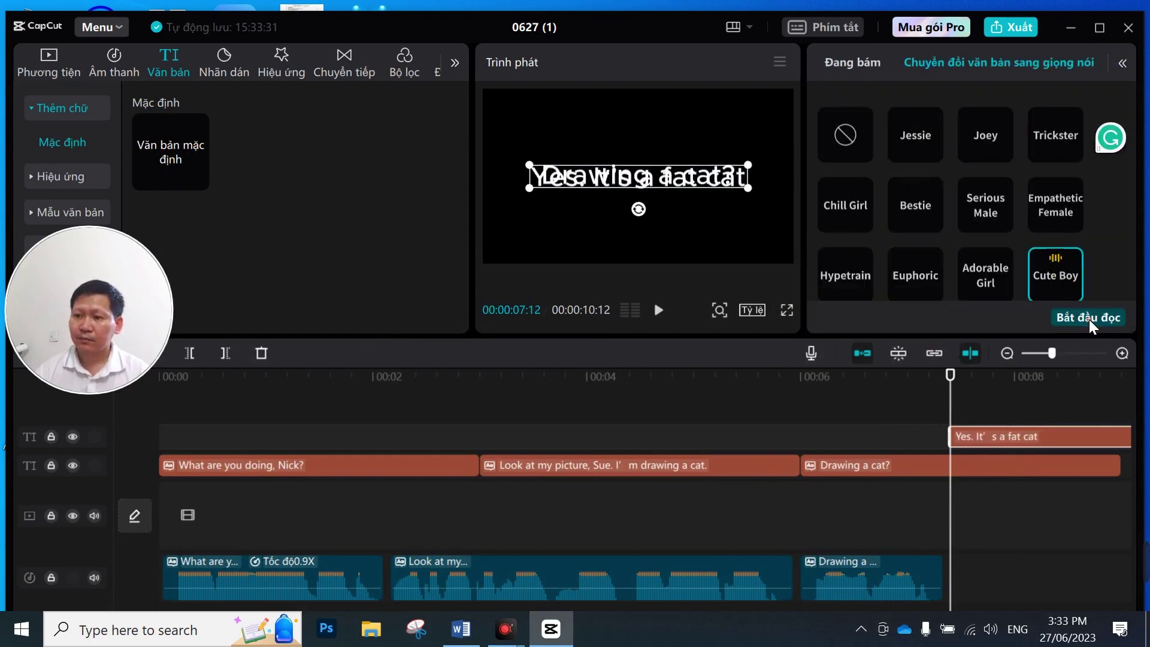
pyautogui.click(1089, 319)
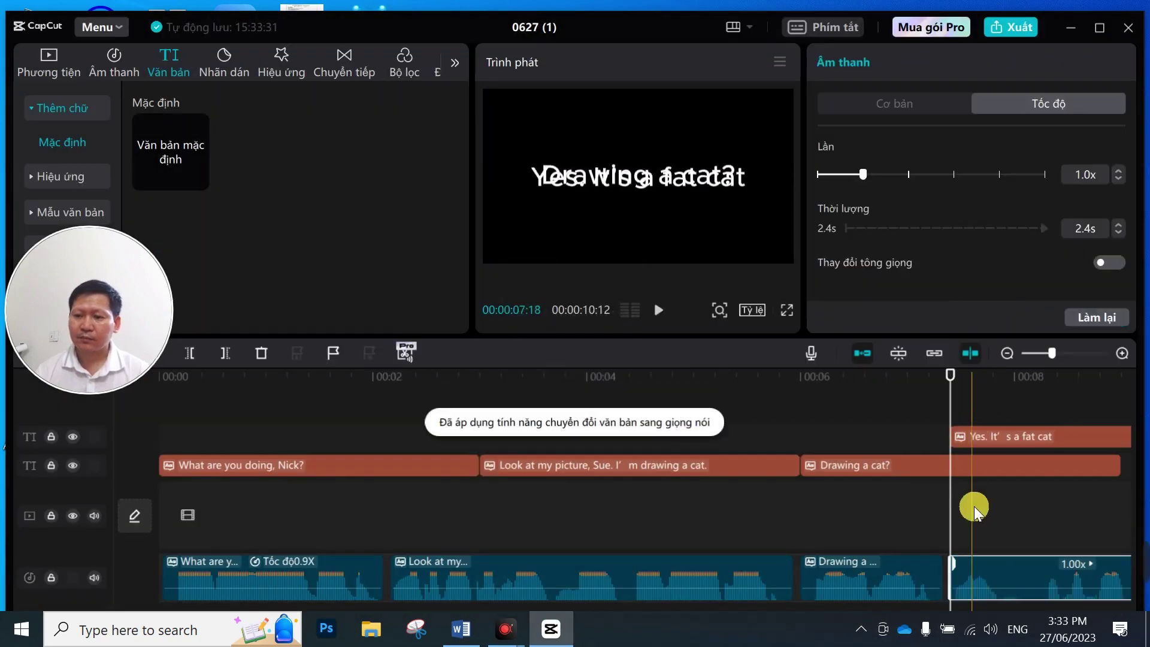
# Step: Select the "Drawing a cat?" and "Yes. It's a fat cat" speech clips together and raise their volume to 12.2 dB
pyautogui.click(829, 562)
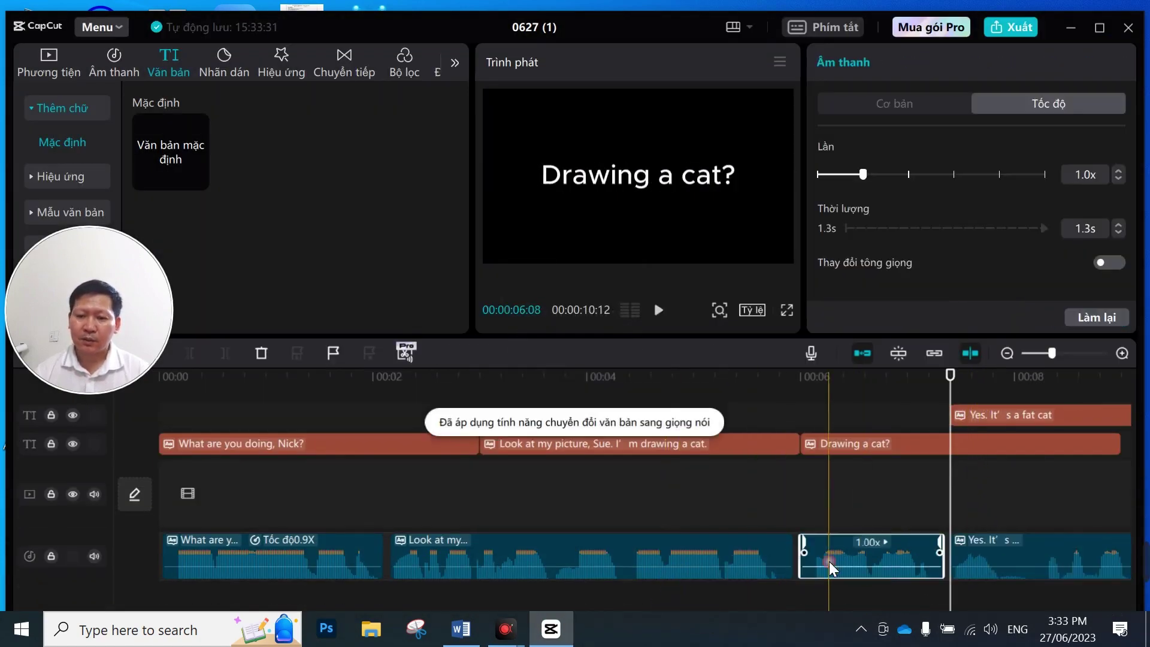
pyautogui.keyDown('ctrl'); pyautogui.click(1017, 558); pyautogui.keyUp('ctrl')
pyautogui.click(774, 271)
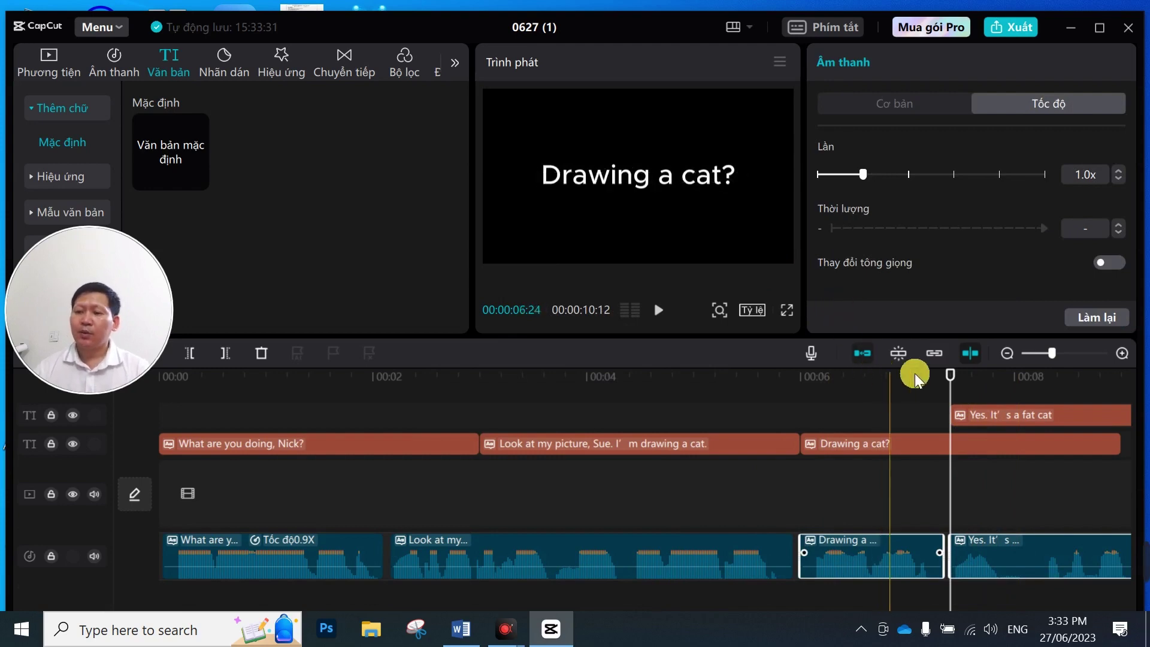
pyautogui.click(861, 354)
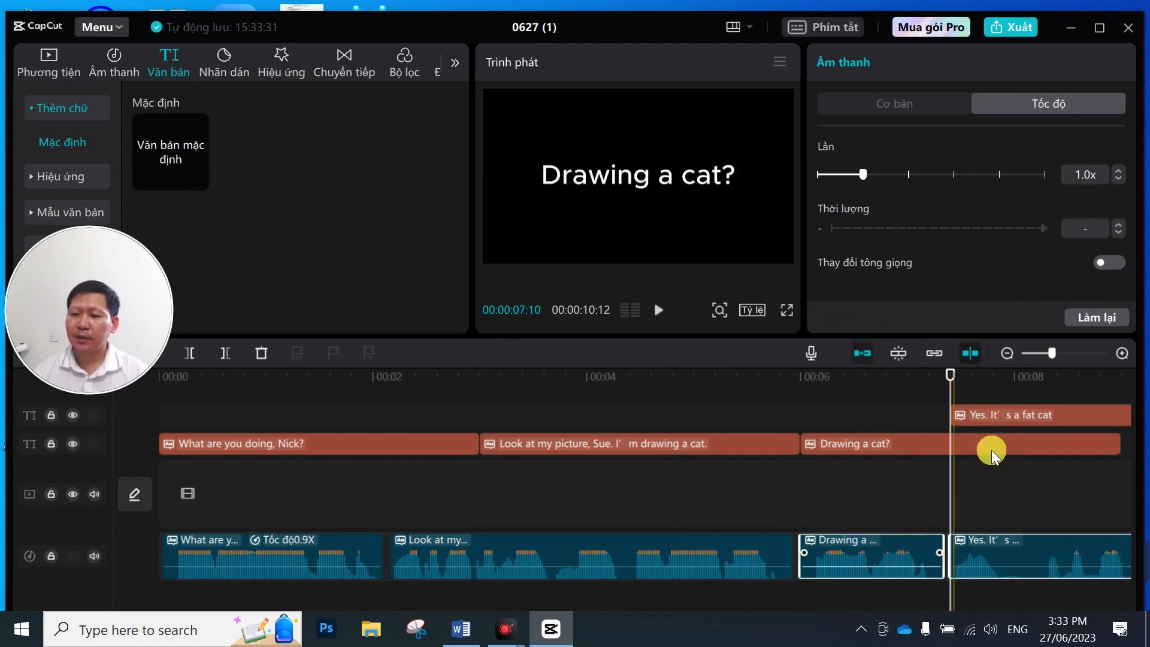
pyautogui.click(906, 106)
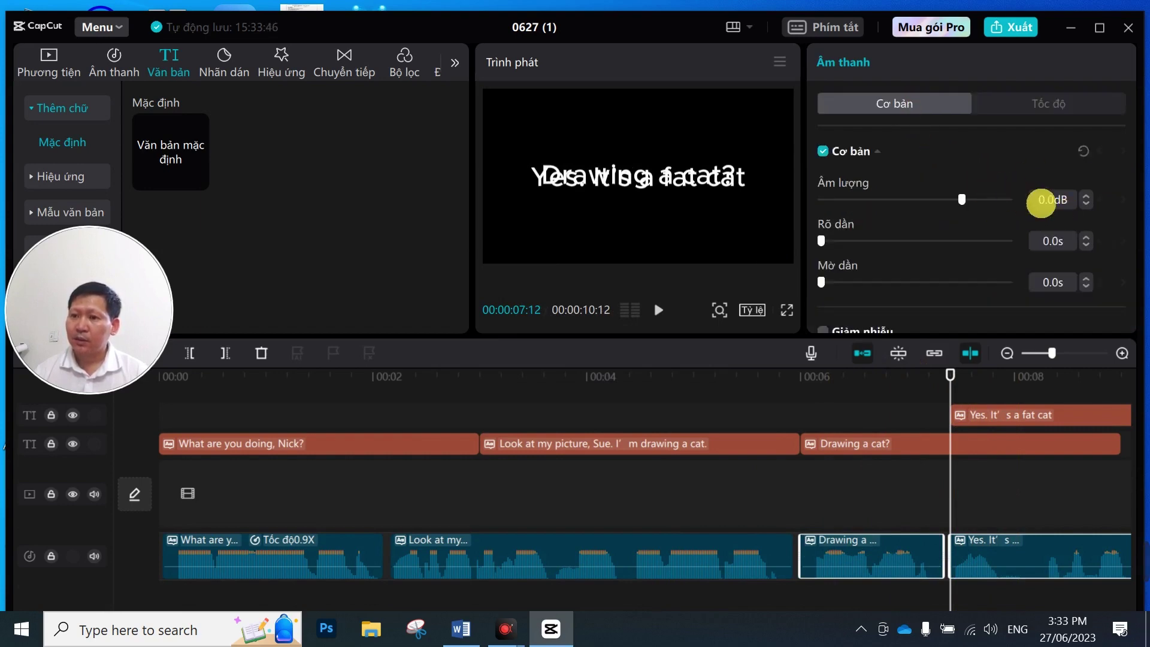
pyautogui.moveTo(965, 196); pyautogui.dragTo(988, 208)
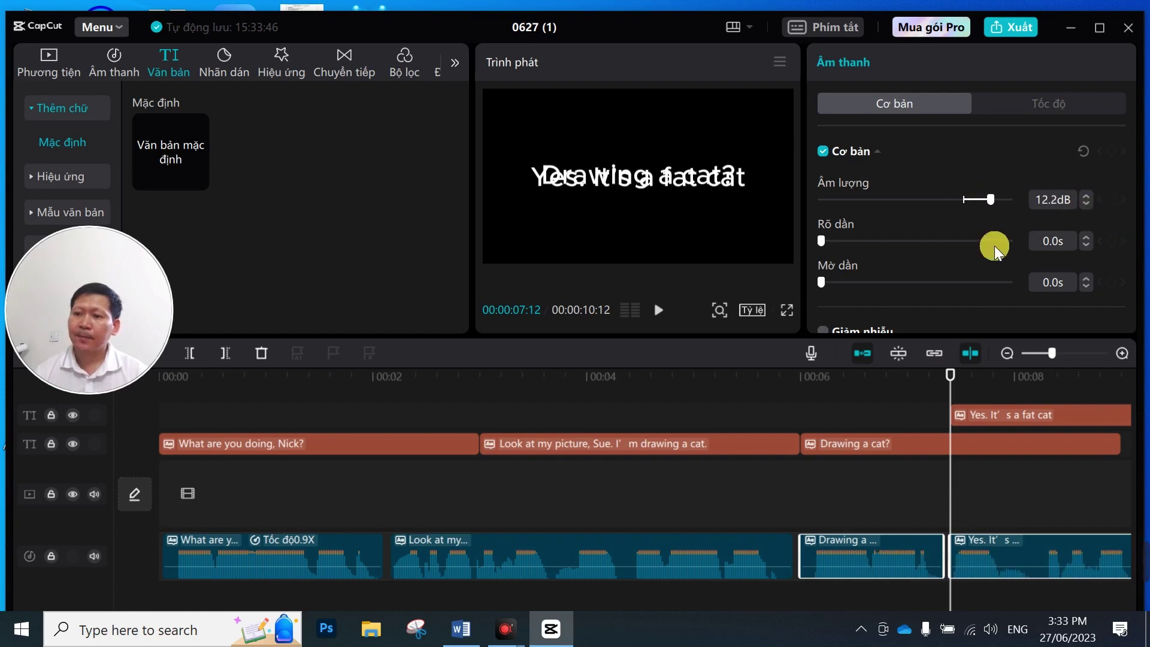
# Step: Set the playback speed of the third and fourth speech clips to 0.9x
pyautogui.click(883, 484)
pyautogui.click(910, 535)
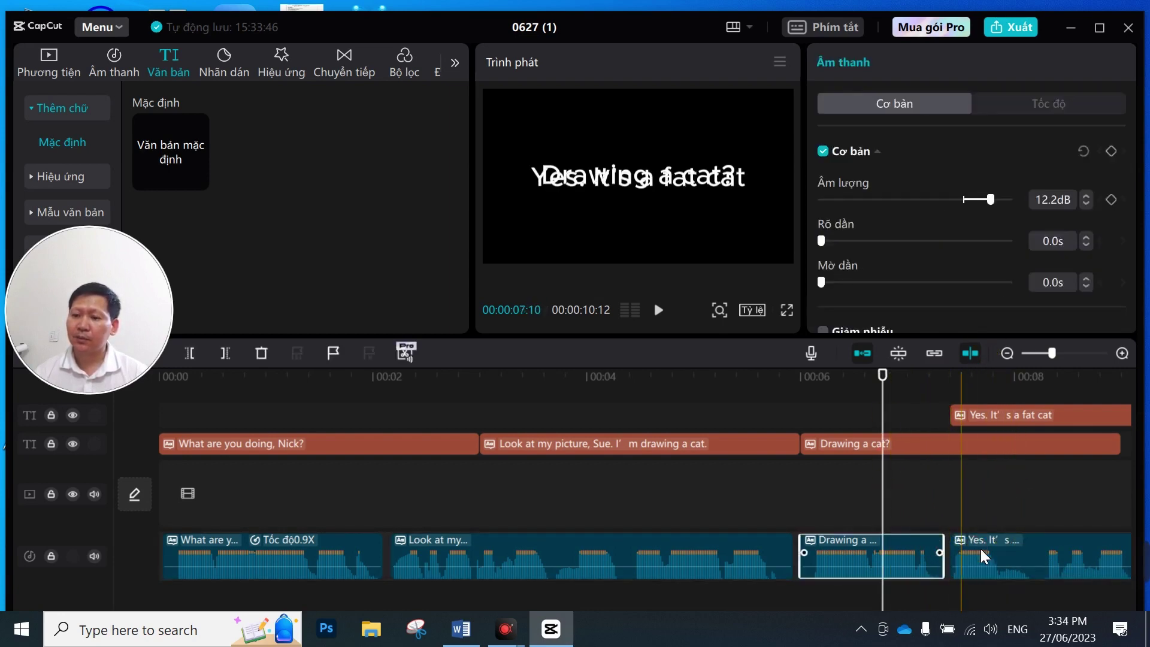
pyautogui.keyDown('ctrl'); pyautogui.click(980, 548); pyautogui.keyUp('ctrl')
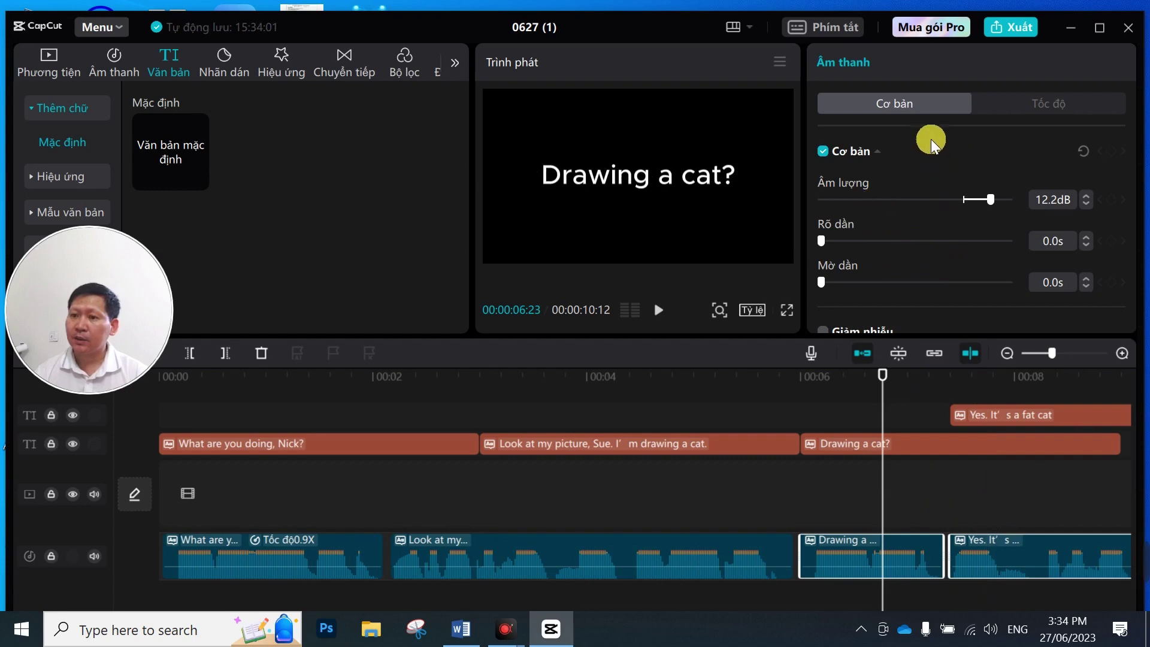
pyautogui.click(1047, 107)
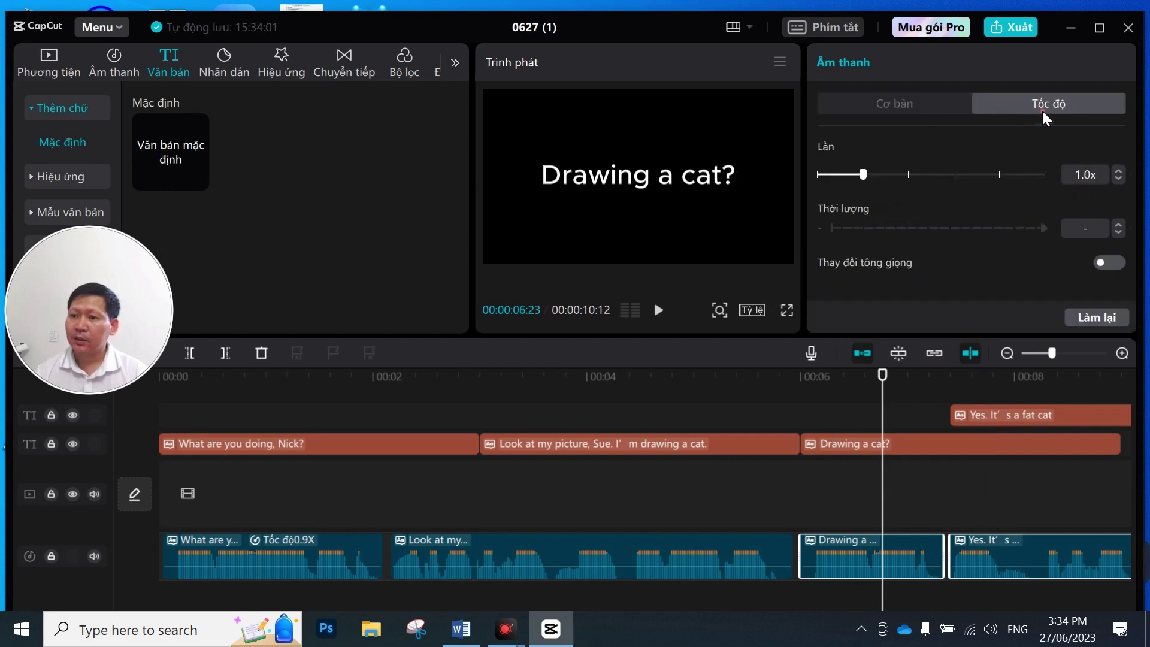
pyautogui.click(1117, 179)
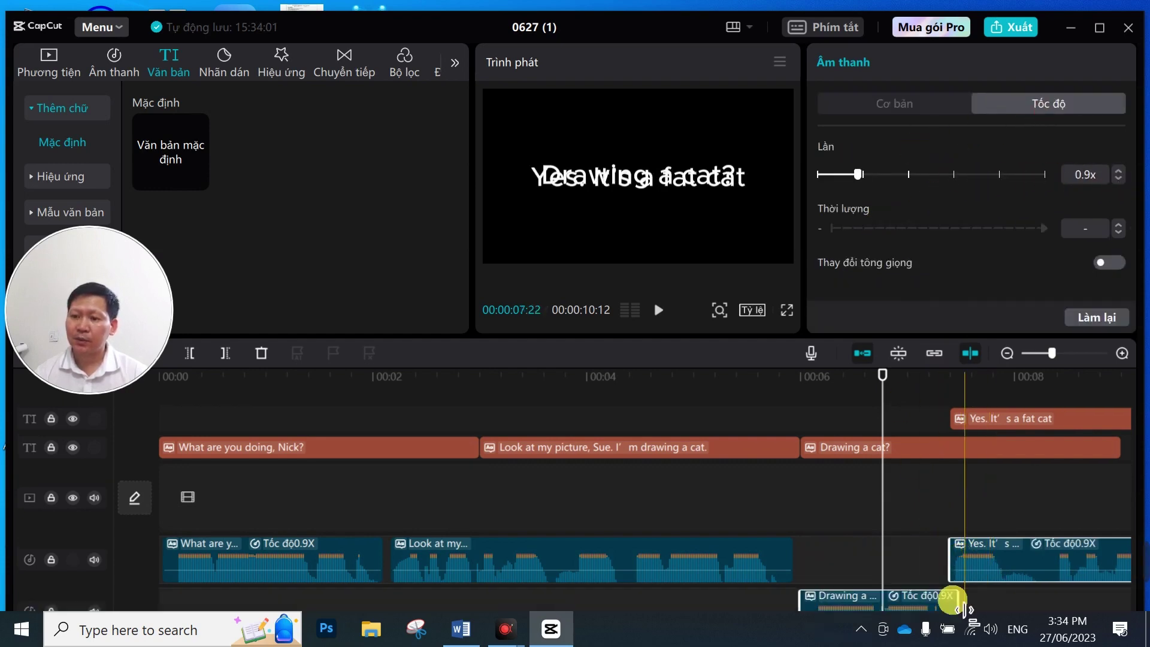
# Step: Shift the fourth speech clip slightly later and fit the "Drawing a cat?" speech clip back onto the first audio track just before it
pyautogui.click(1053, 476)
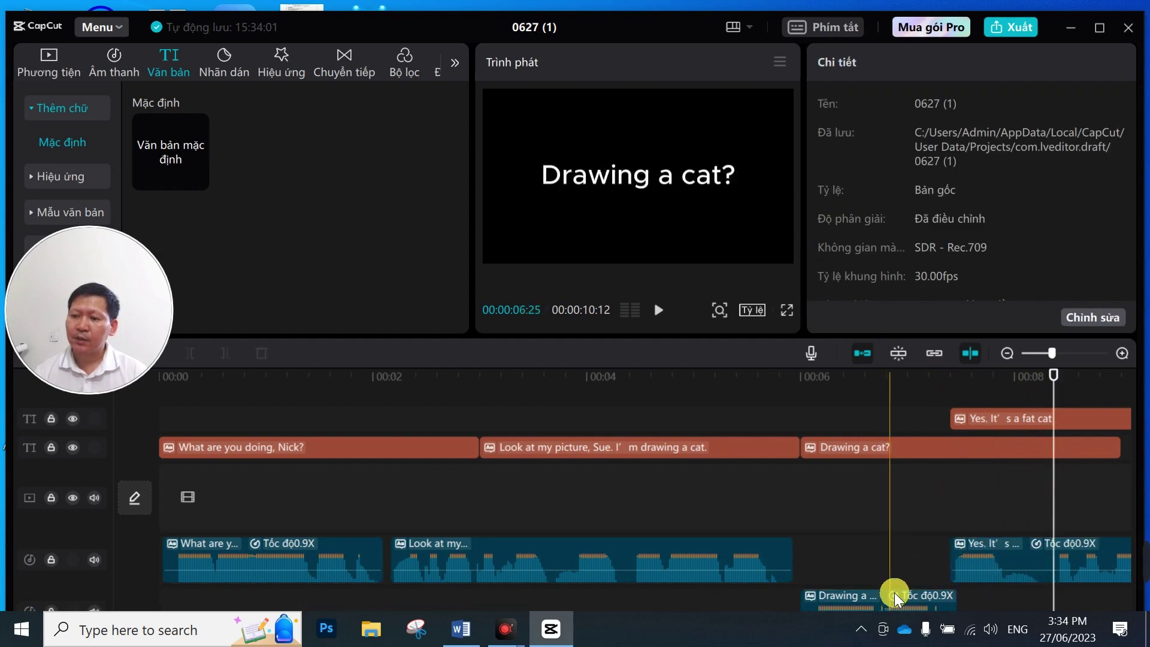
pyautogui.scroll(-1, 916, 557)
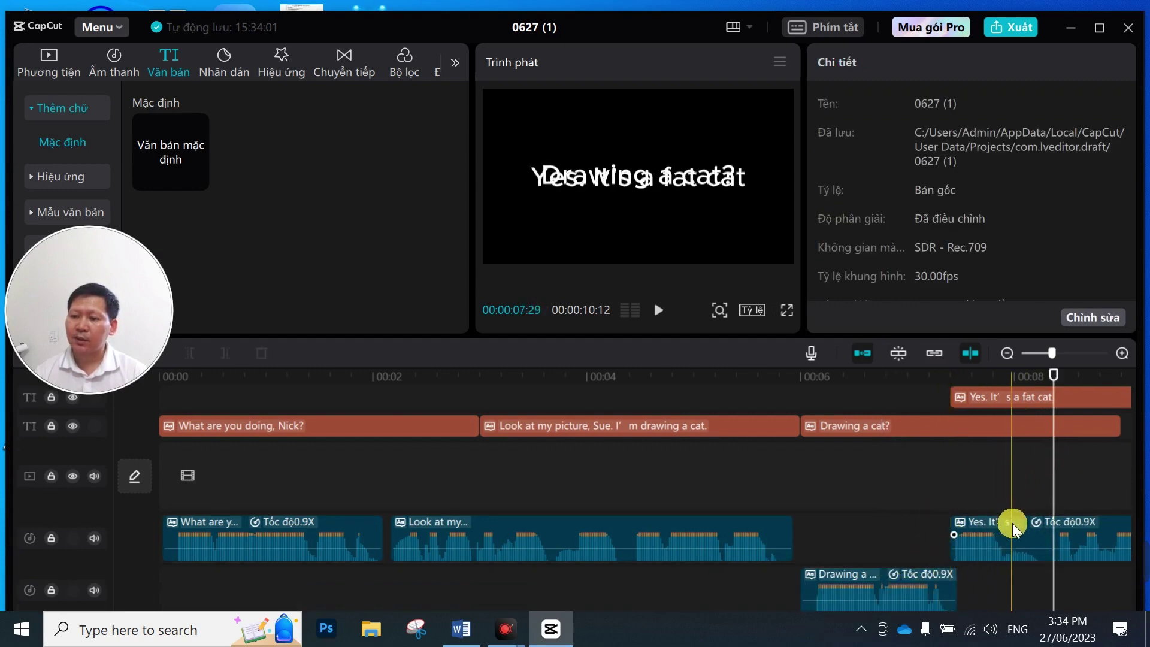
pyautogui.moveTo(1026, 522); pyautogui.dragTo(1041, 530)
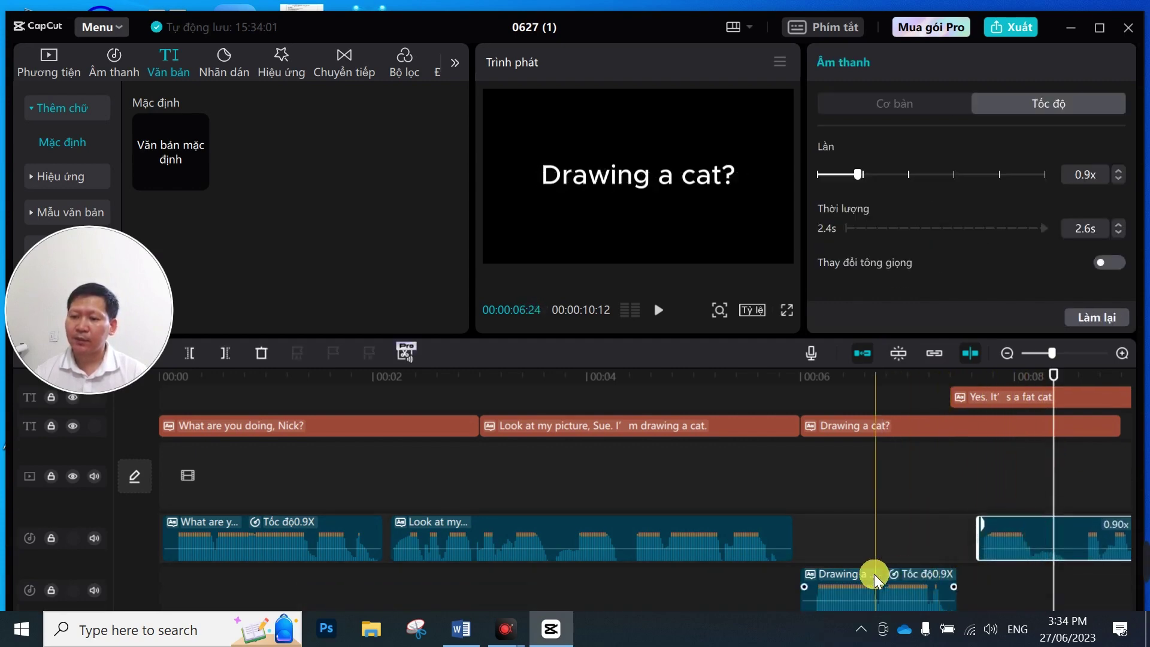
pyautogui.moveTo(881, 577); pyautogui.dragTo(888, 523)
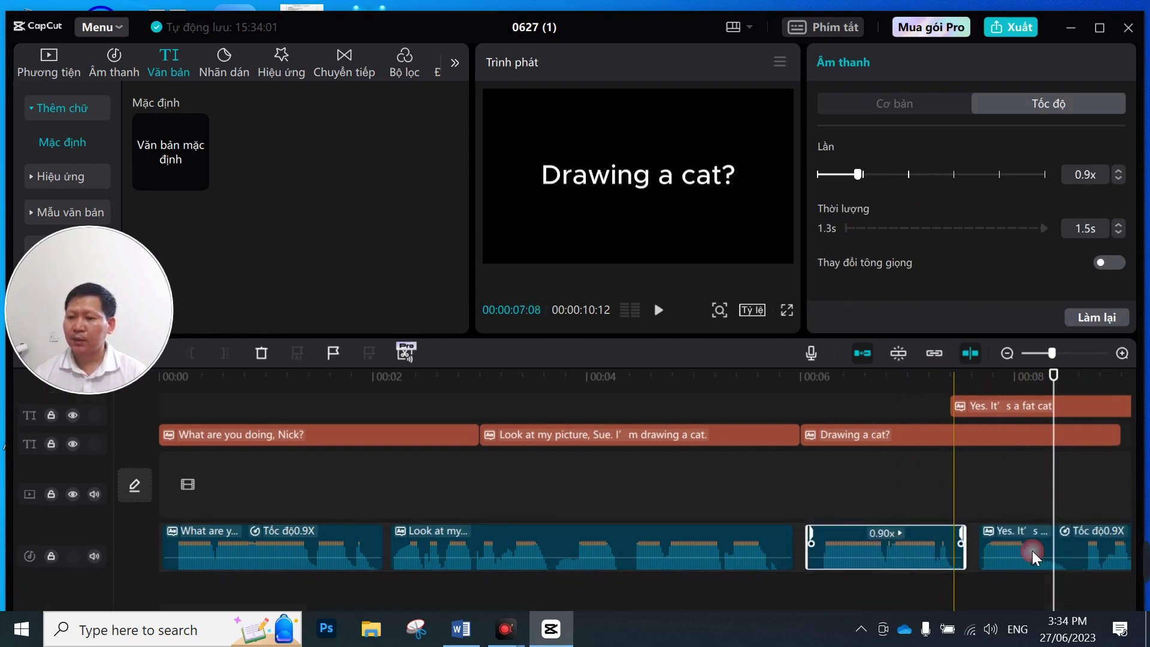
pyautogui.click(1025, 542)
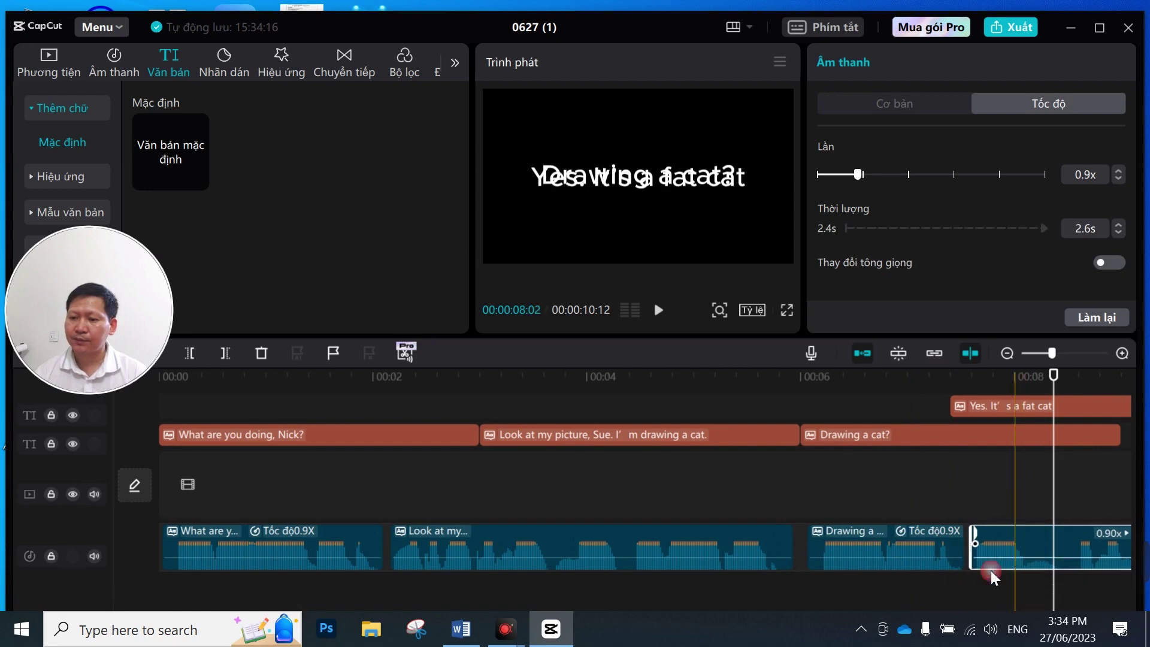
pyautogui.click(935, 573)
pyautogui.click(855, 531)
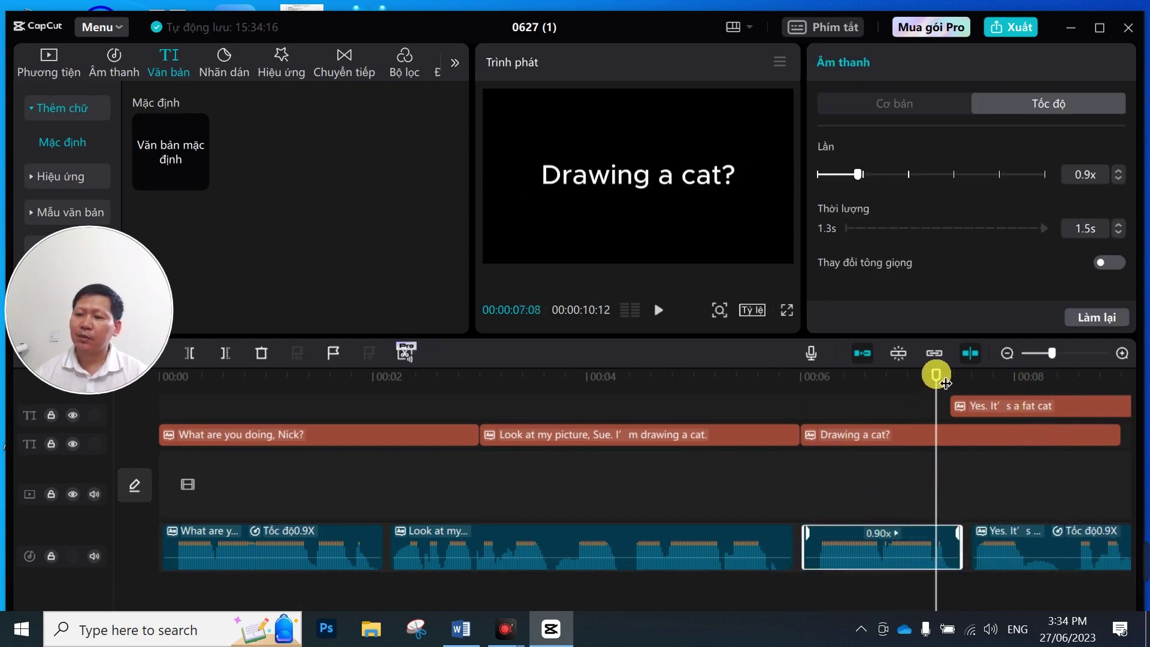
# Step: Play the whole dialogue from the start of the timeline to check the four speech clips
pyautogui.press('Home')
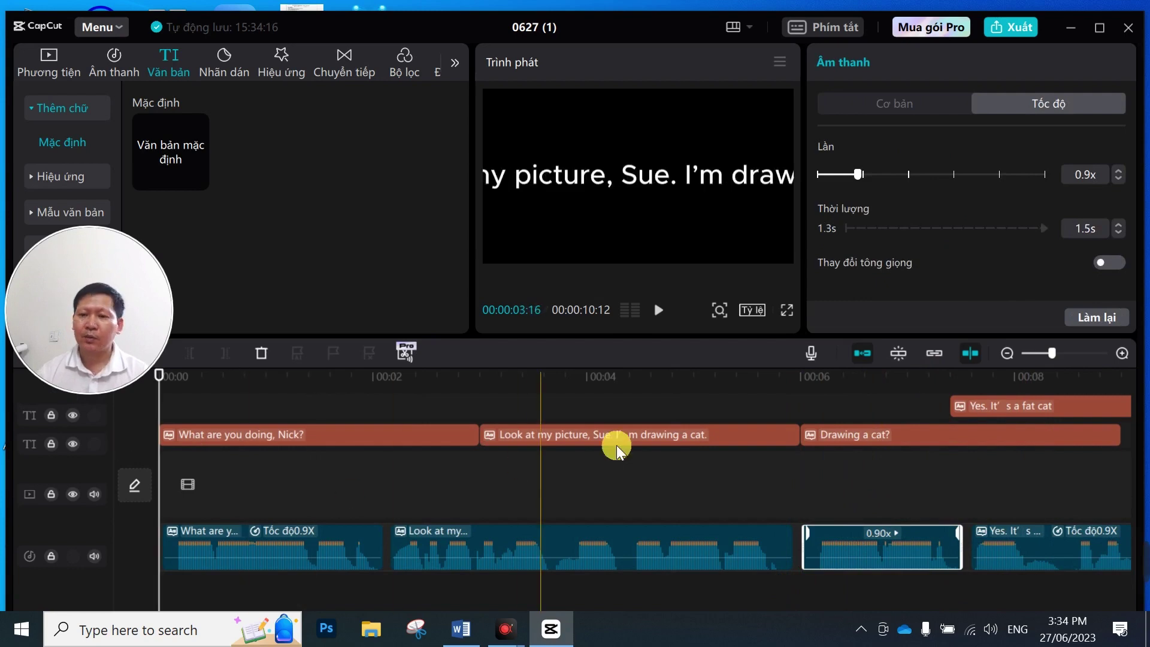
pyautogui.click(659, 310)
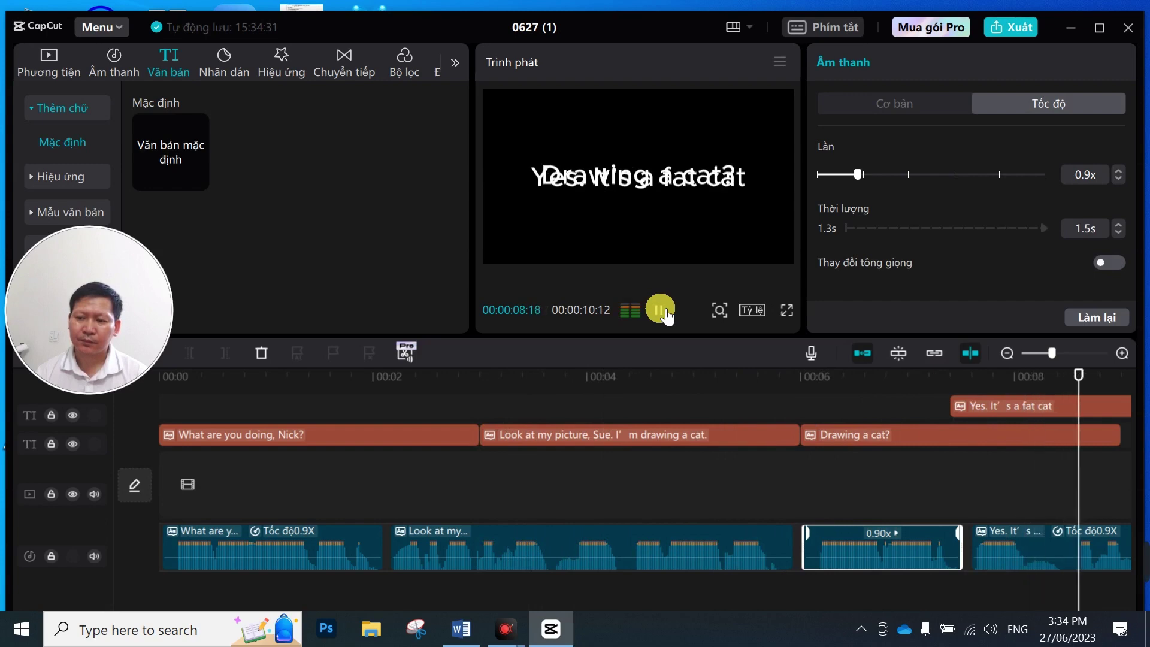
pyautogui.click(662, 309)
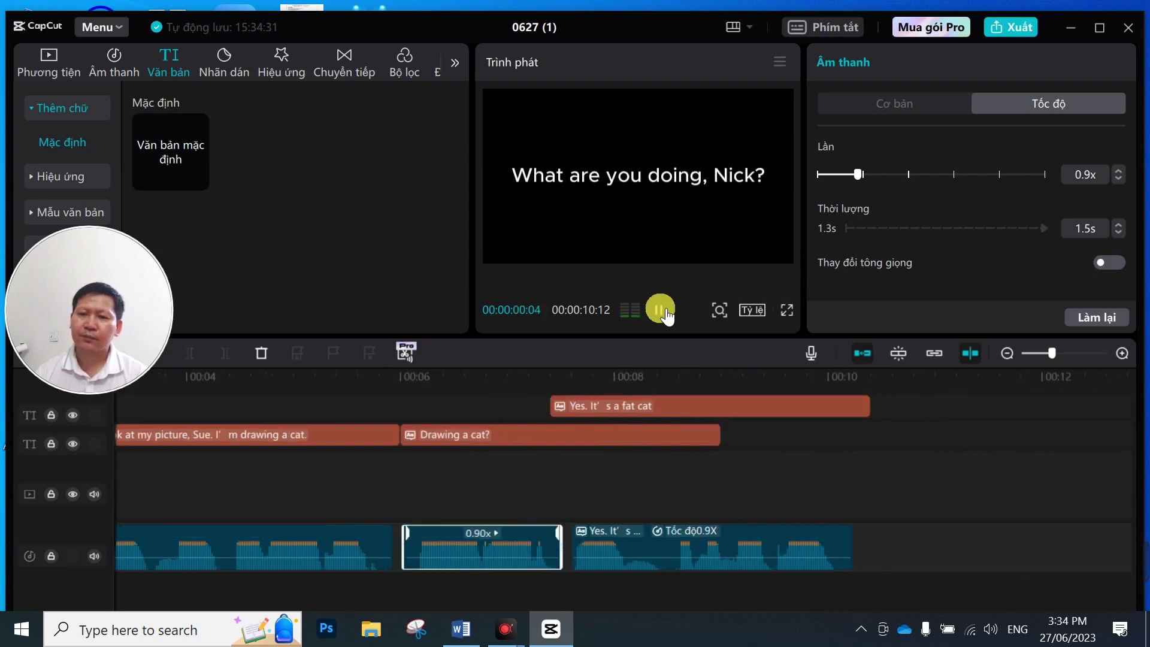
pyautogui.click(665, 308)
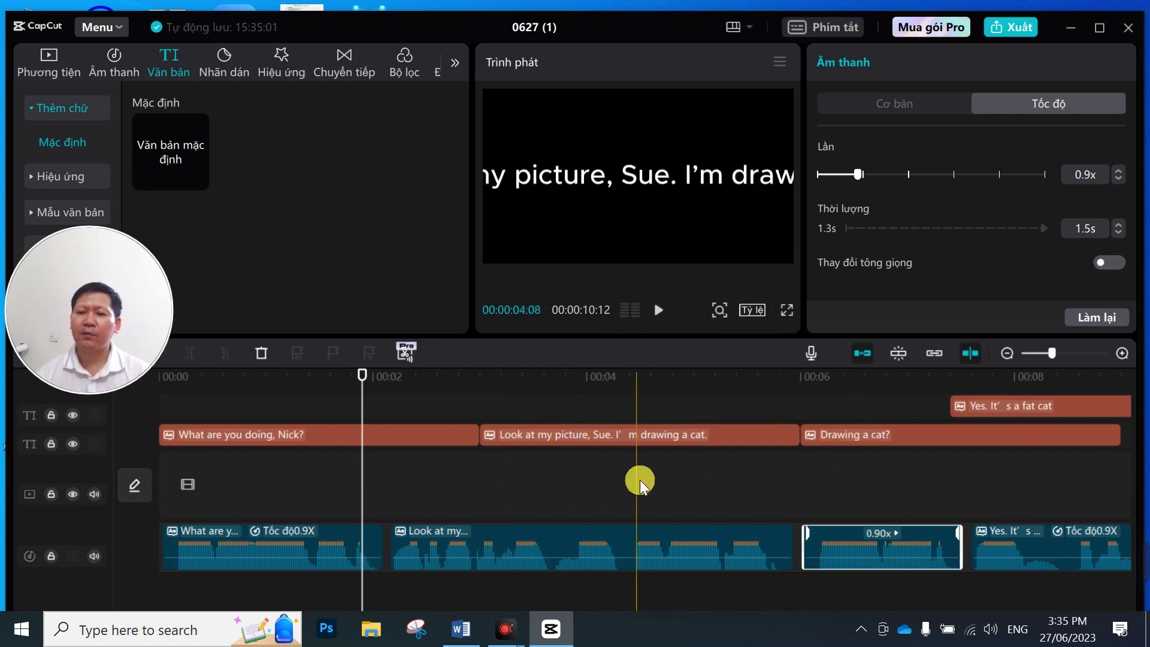
pyautogui.click(755, 483)
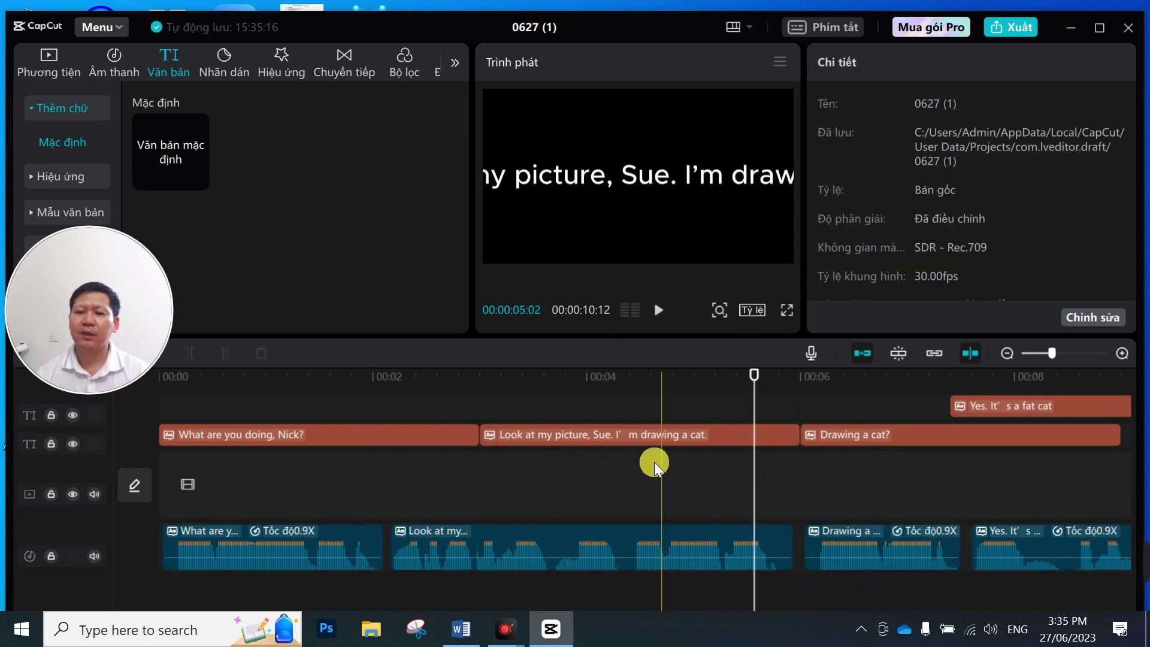
pyautogui.click(629, 470)
pyautogui.click(330, 482)
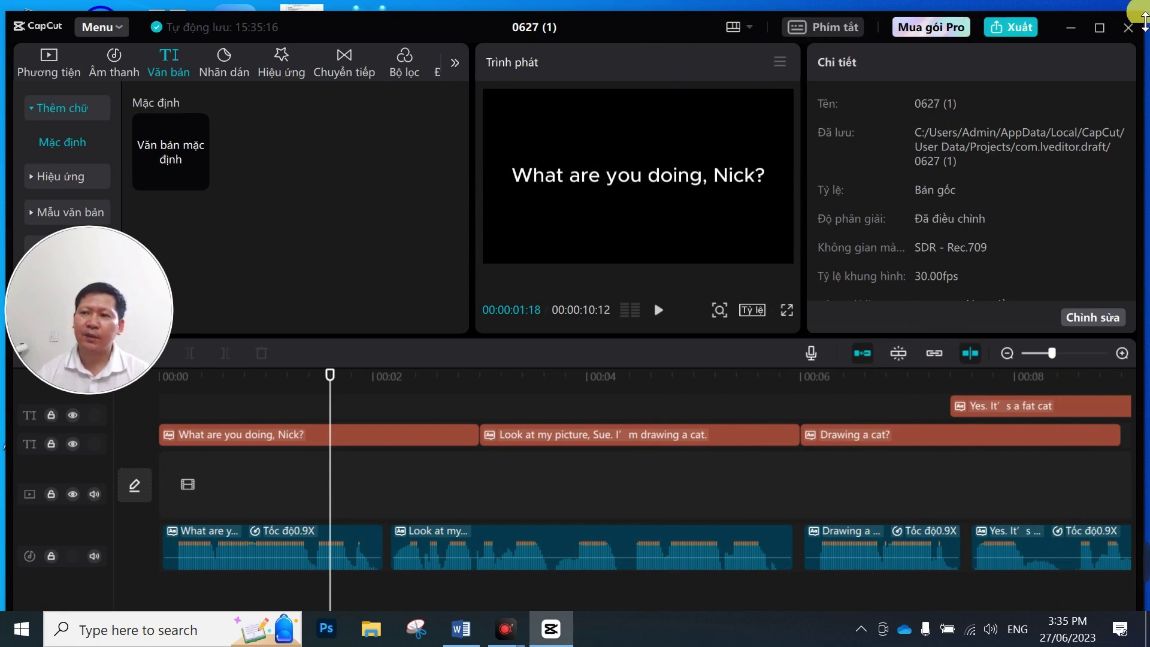
# Step: Open the export settings, leave only MP3 audio export enabled with video off, and set the title to "nghe lơp 5 _1"
pyautogui.click(999, 42)
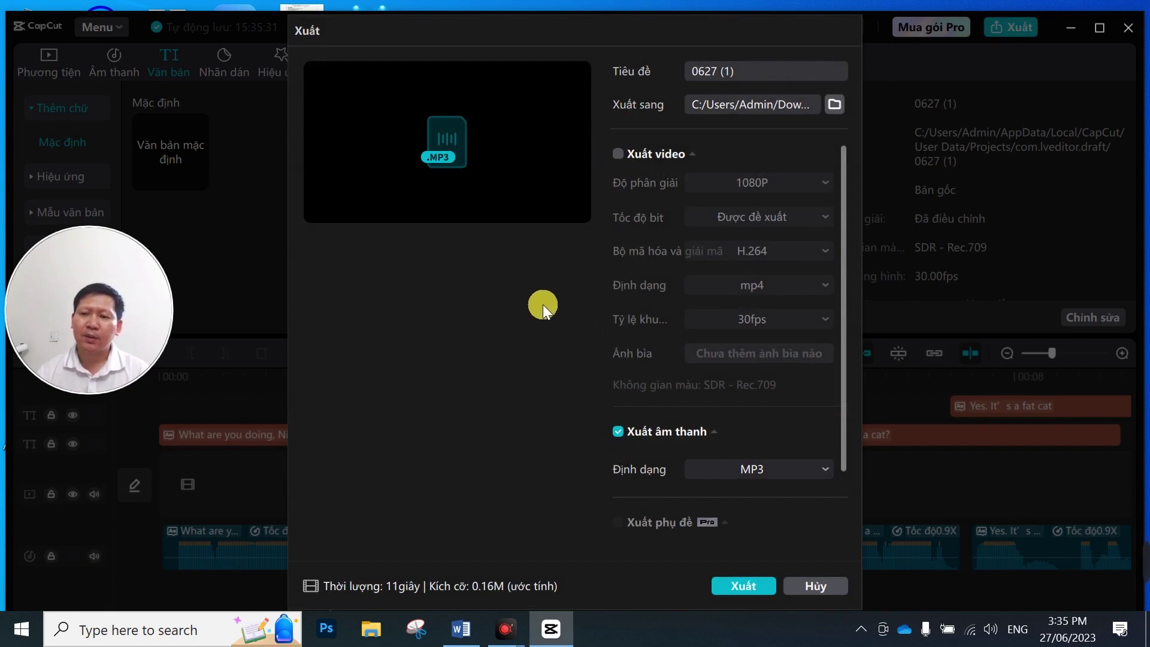
pyautogui.click(619, 154)
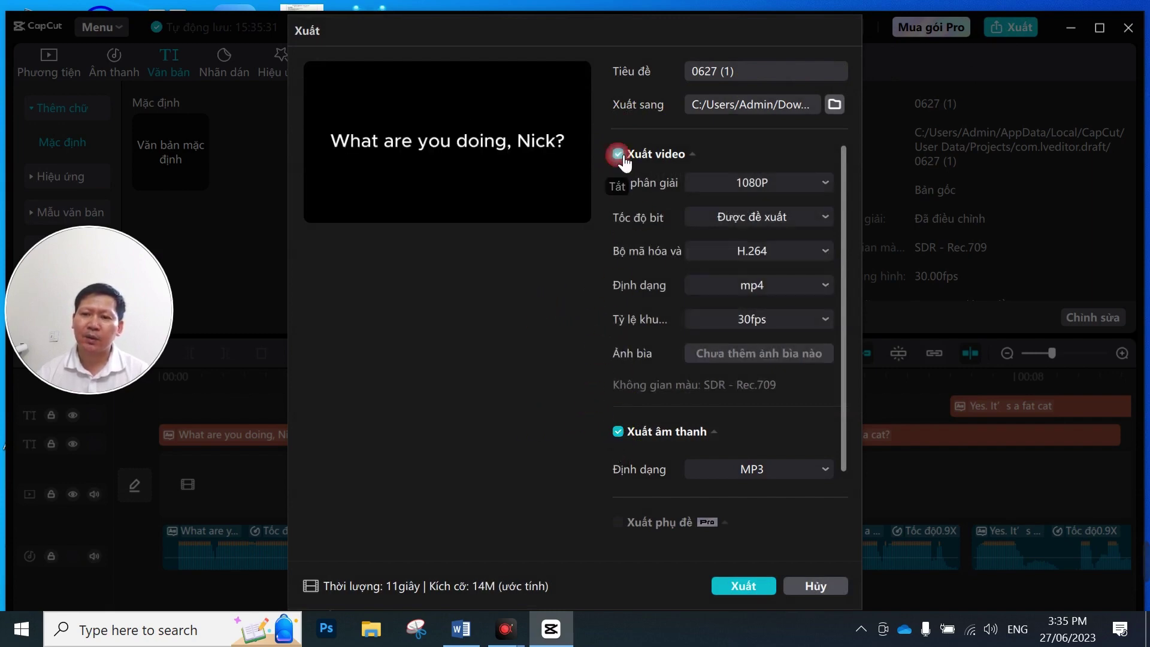
pyautogui.click(620, 155)
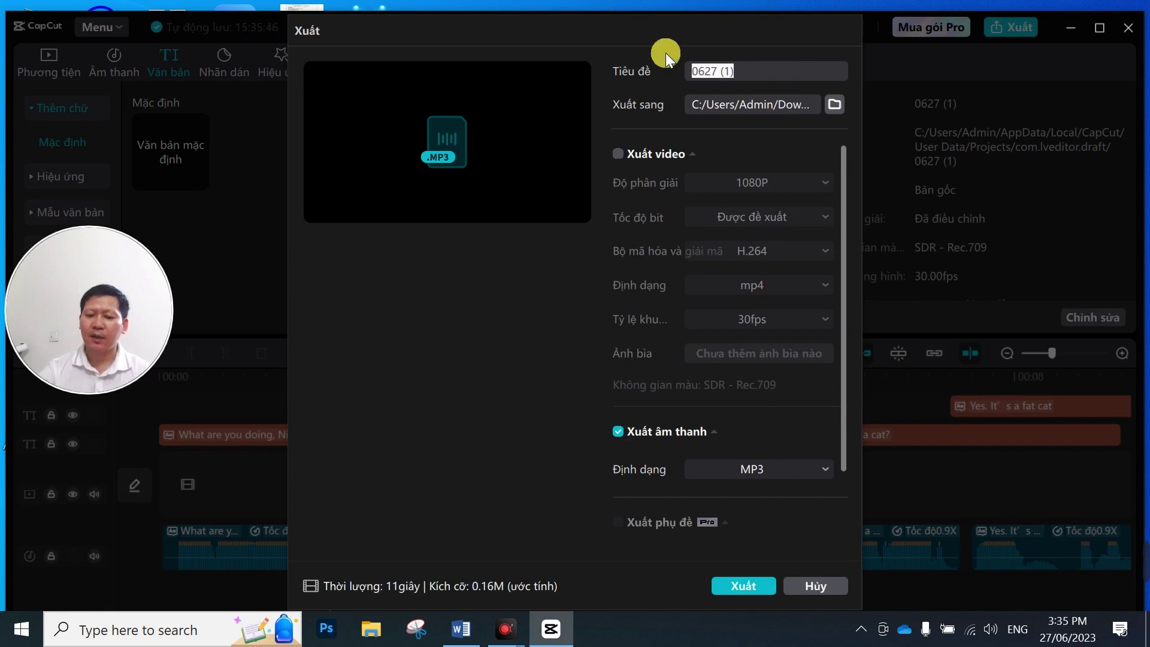
pyautogui.write('ngh')
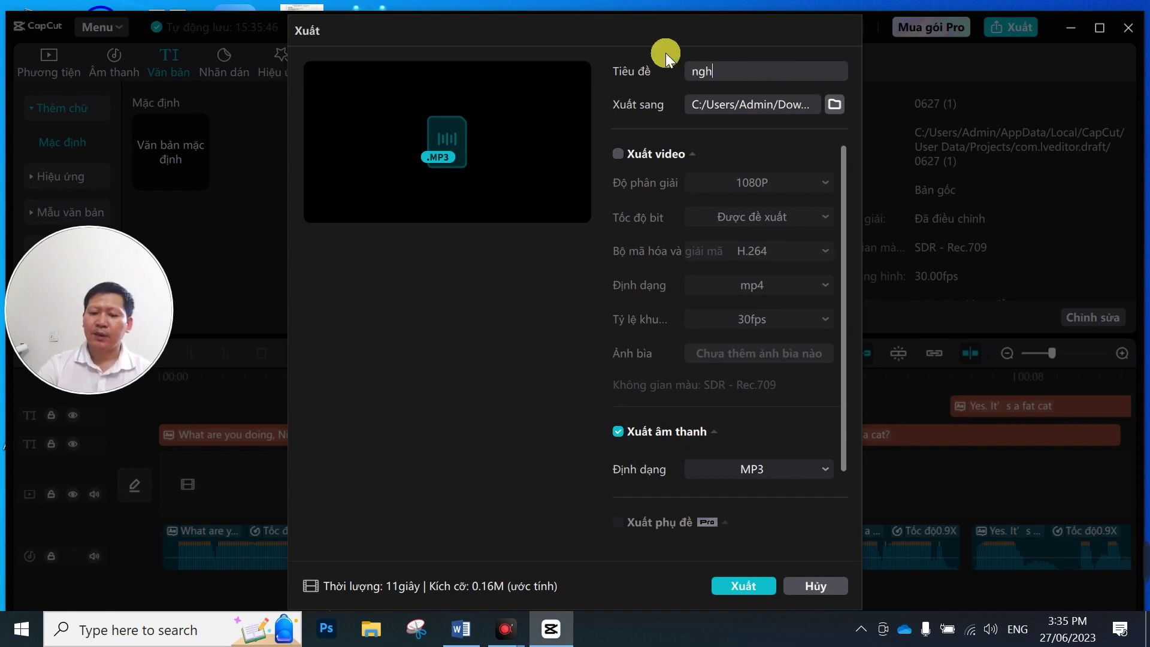
pyautogui.write('e lớp')
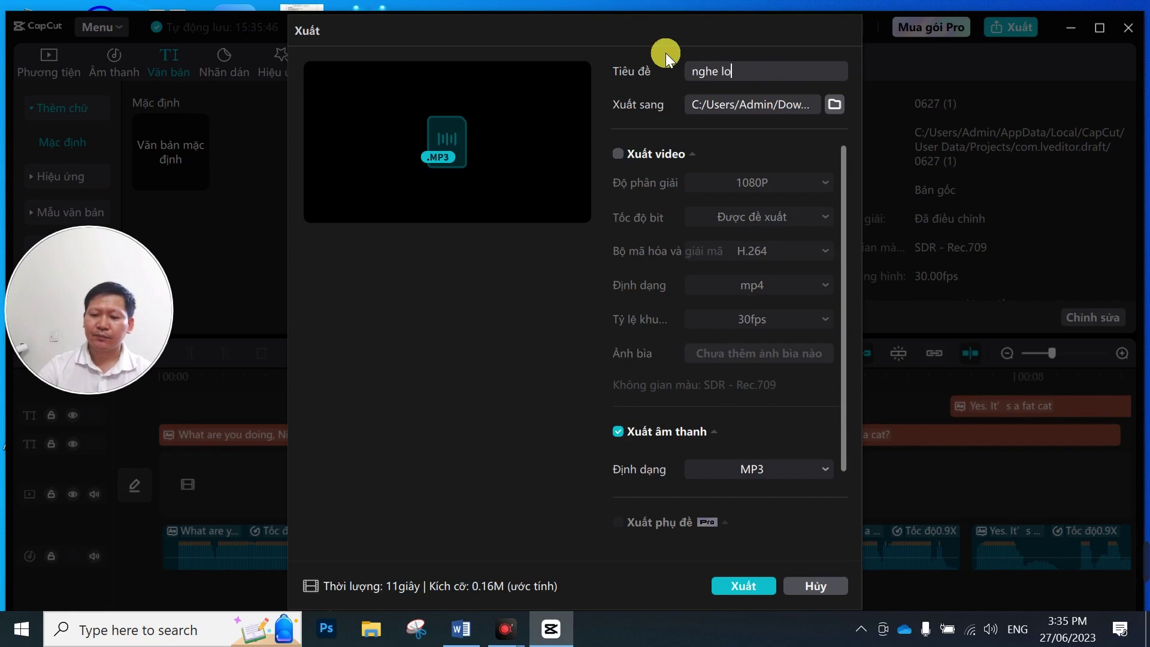
pyautogui.write(' 5 _1')
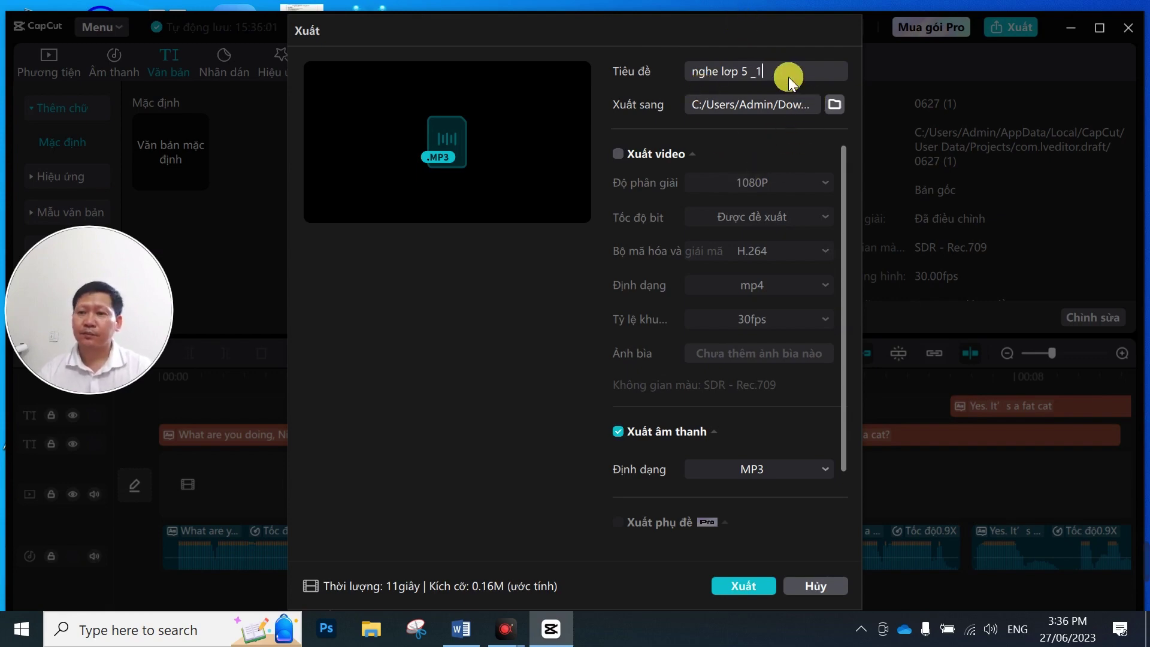
# Step: Create a new folder named "NGhe 5" on the Desktop and set it as the export destination
pyautogui.click(836, 103)
pyautogui.click(850, 23)
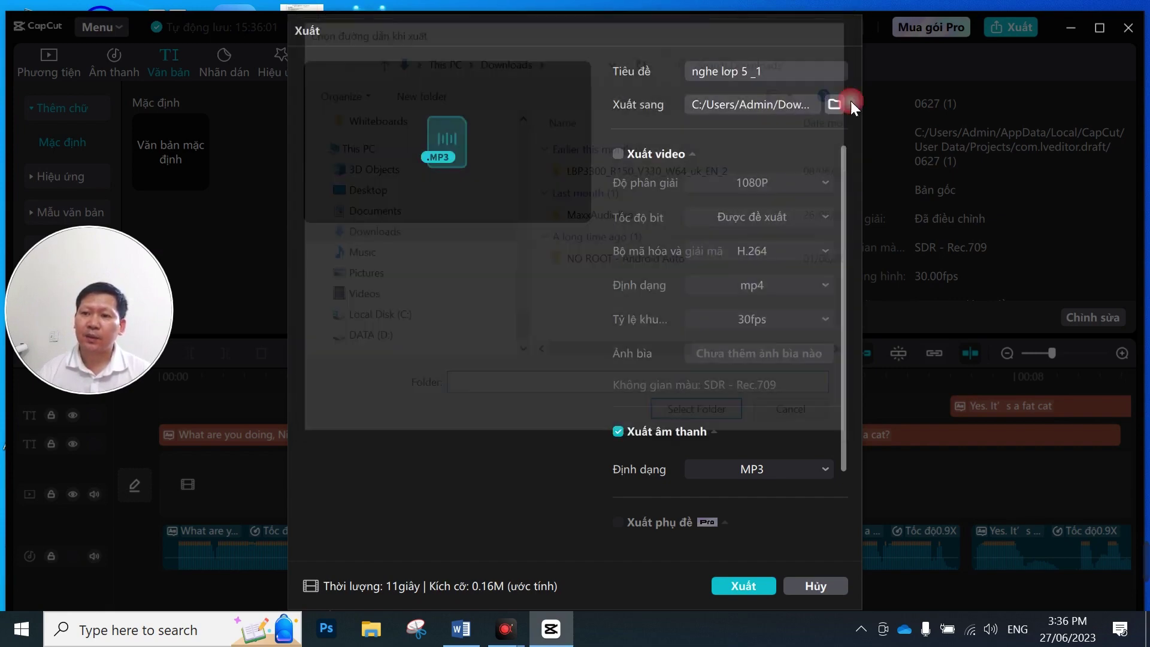
pyautogui.click(836, 105)
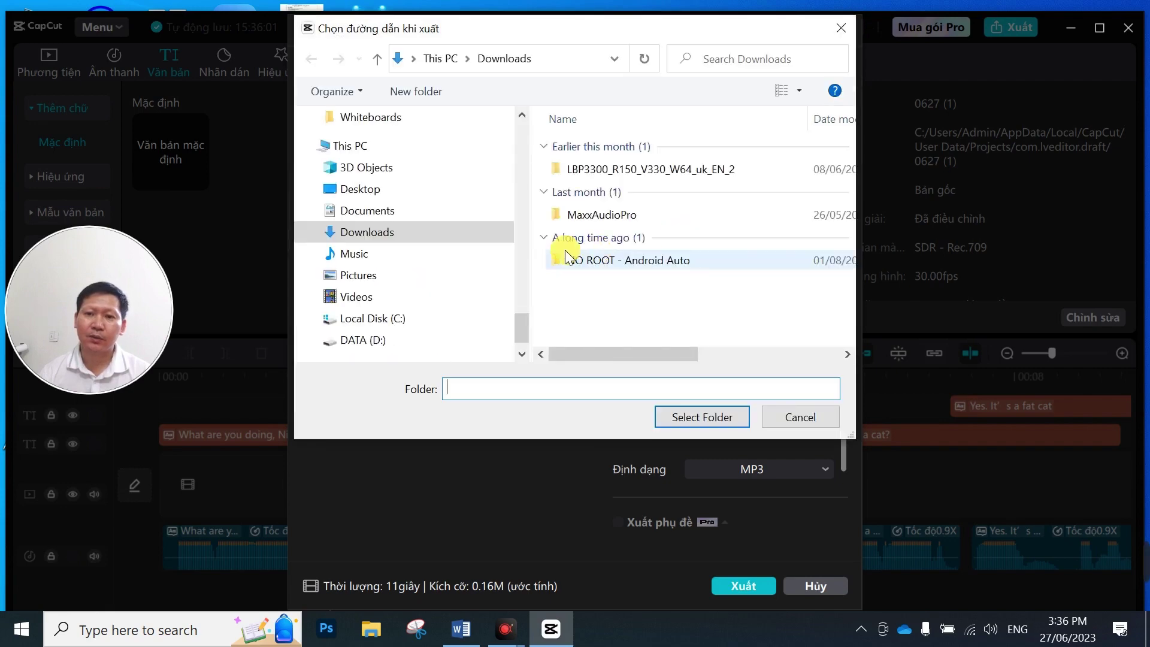
pyautogui.click(380, 190)
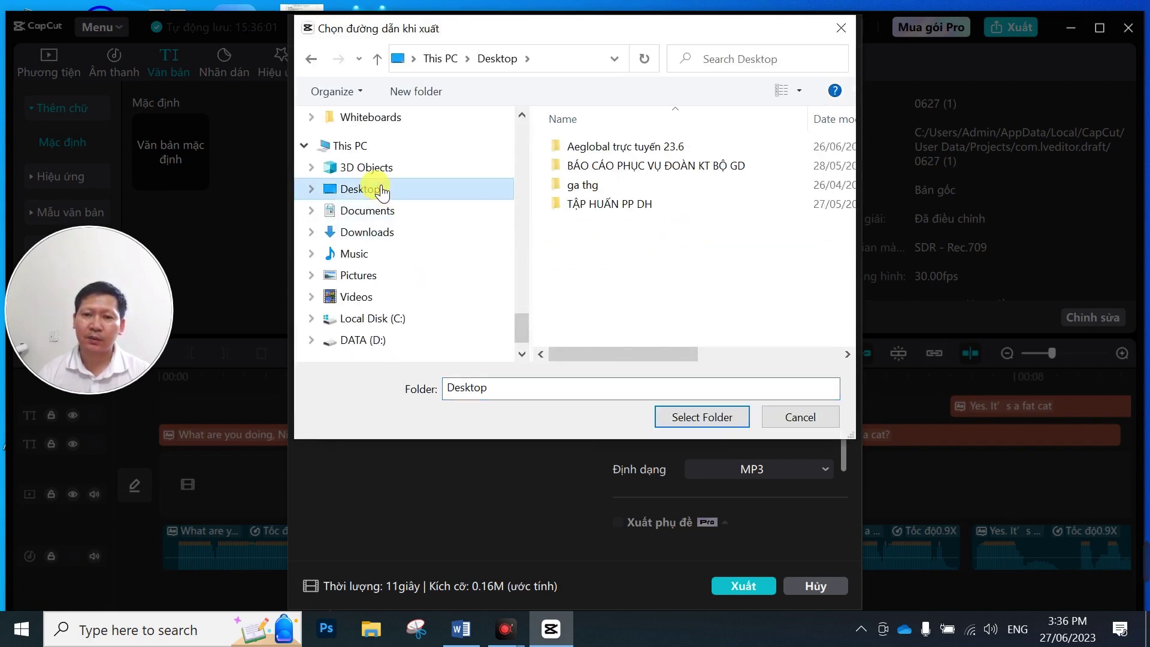
pyautogui.click(419, 93)
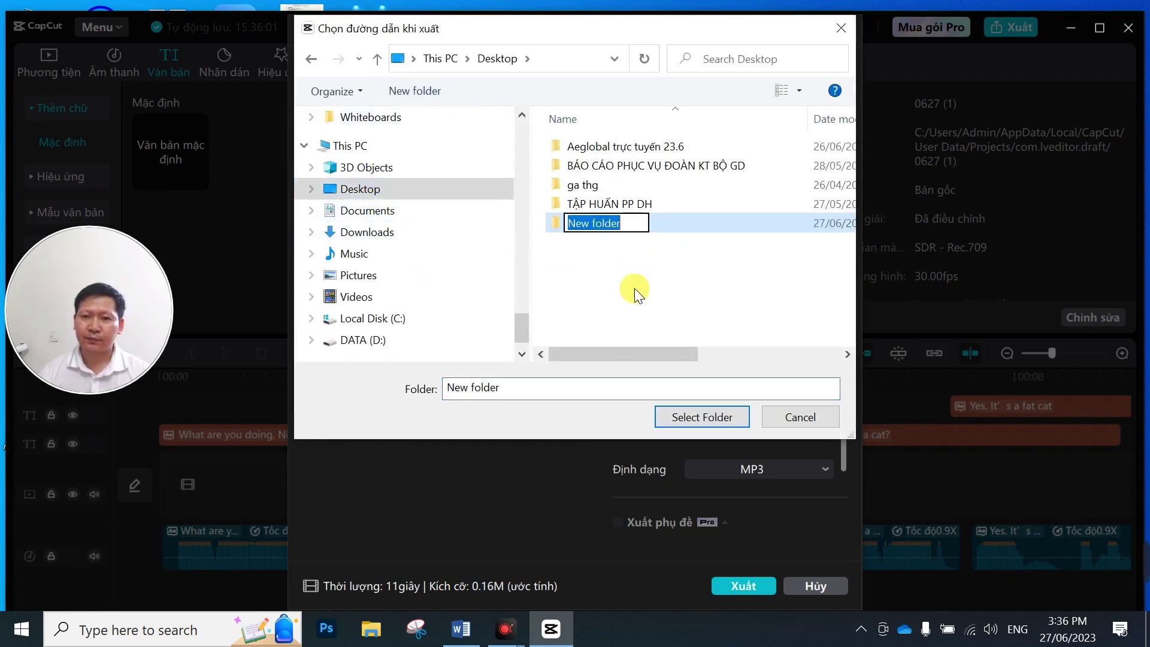
pyautogui.write('NGhe ')
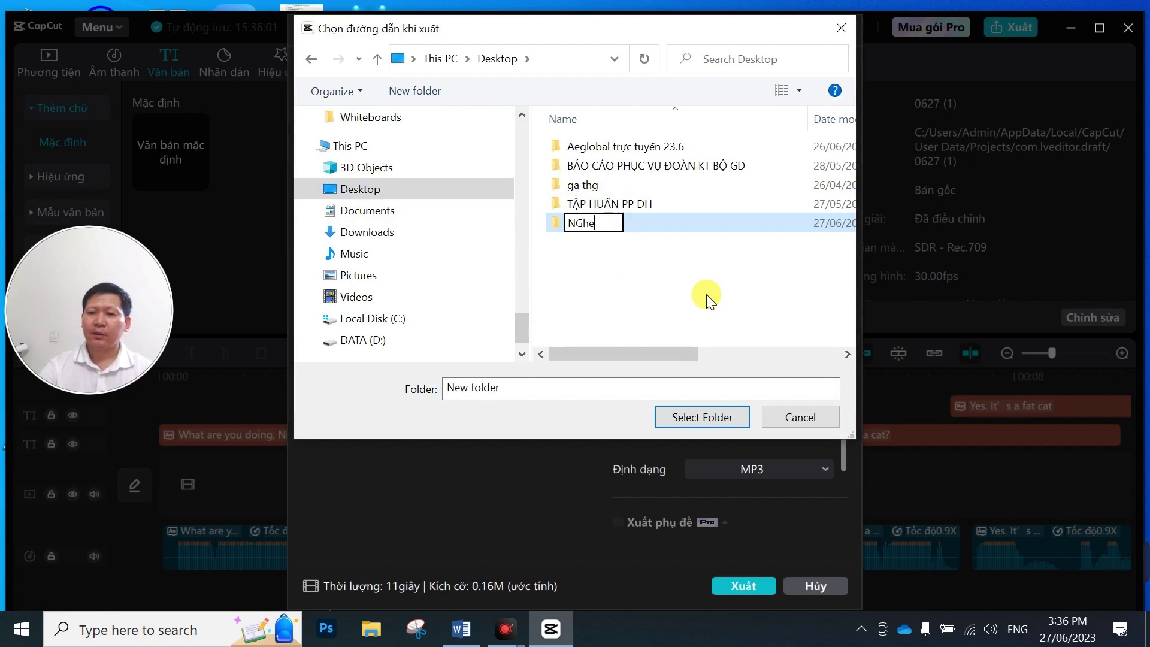
pyautogui.write('4')
pyautogui.press('BackSpace')
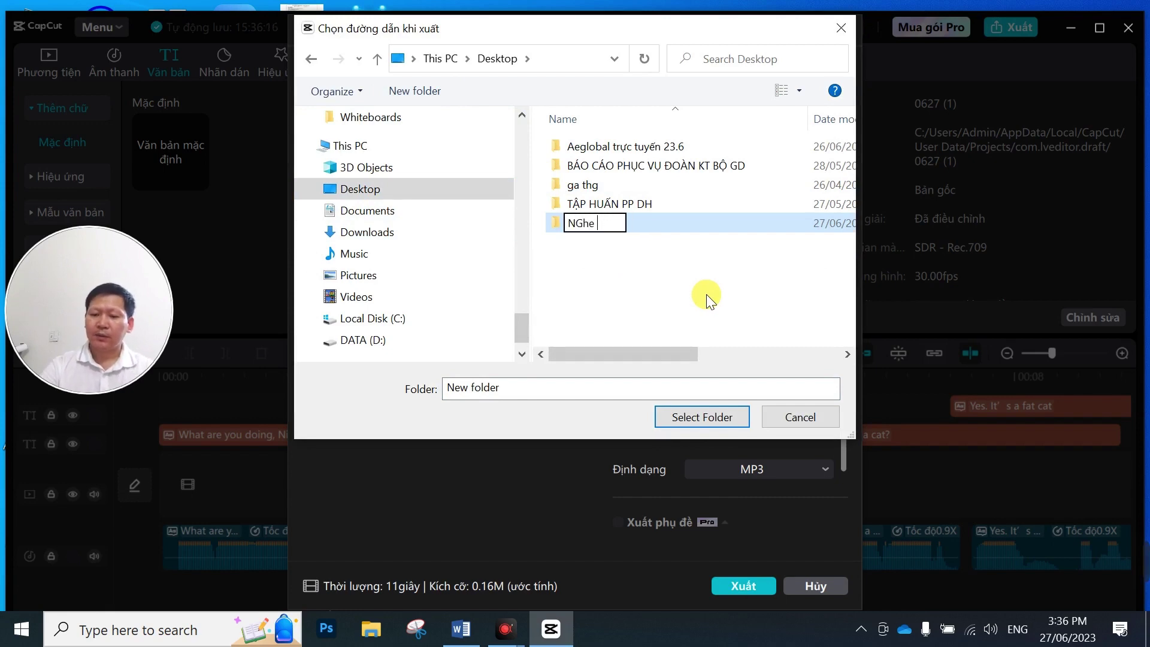
pyautogui.write('5')
pyautogui.press('Return')
pyautogui.click(719, 418)
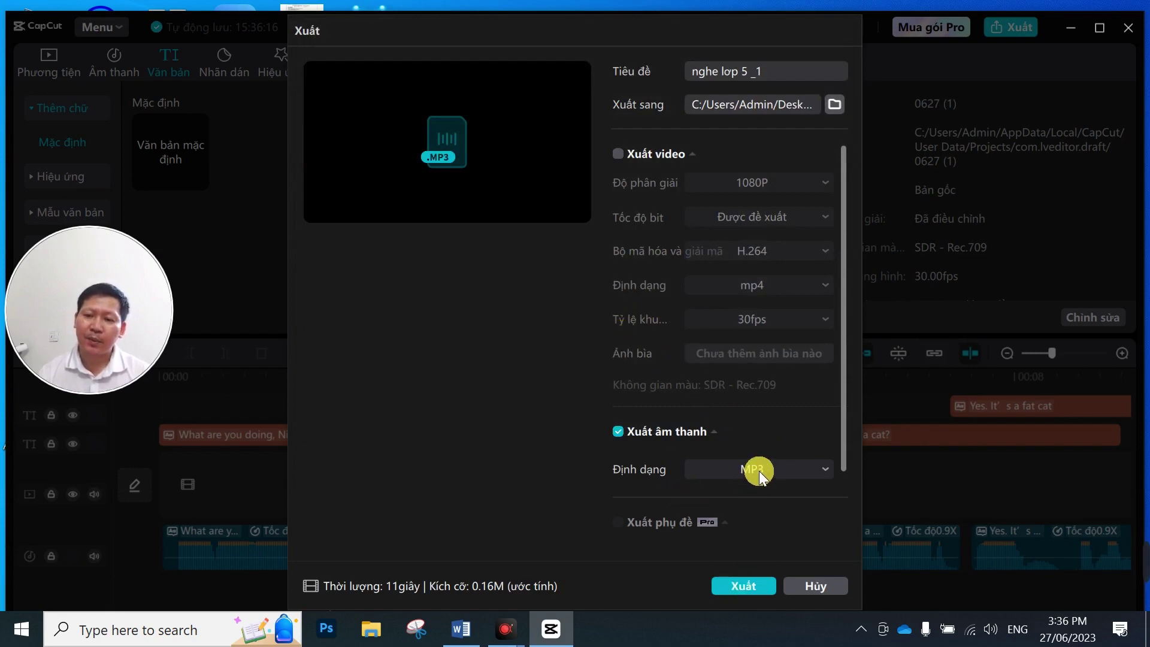
# Step: Export the dialogue audio as MP3, dismiss the export dialog and minimize the editor to show the desktop
pyautogui.click(743, 585)
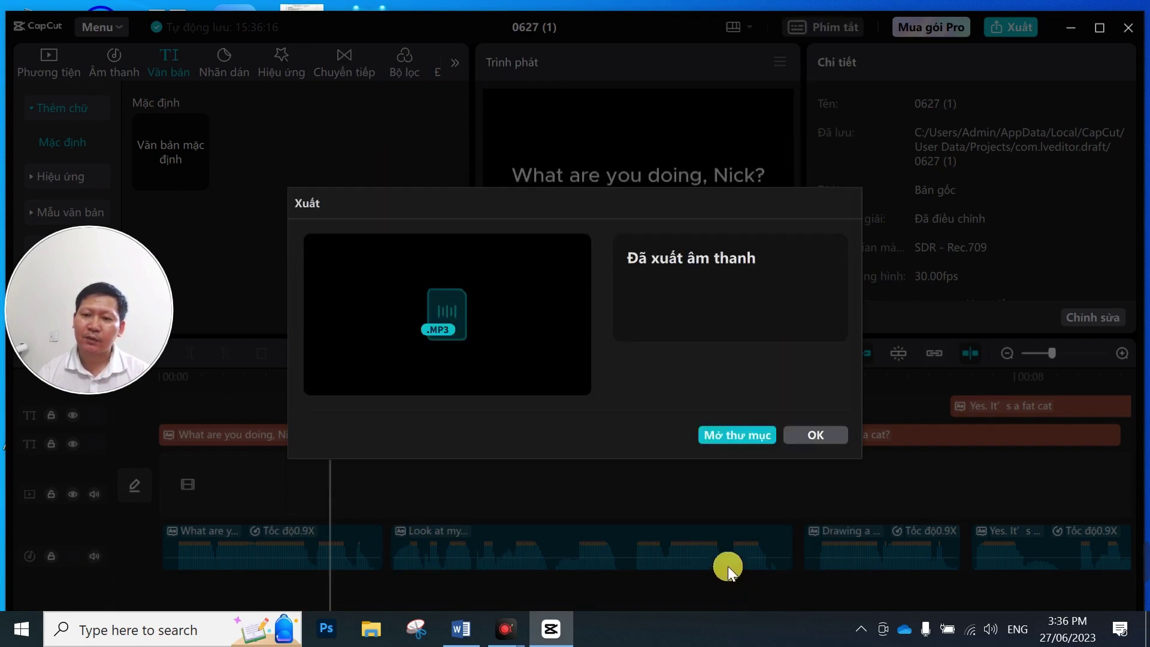
pyautogui.click(803, 437)
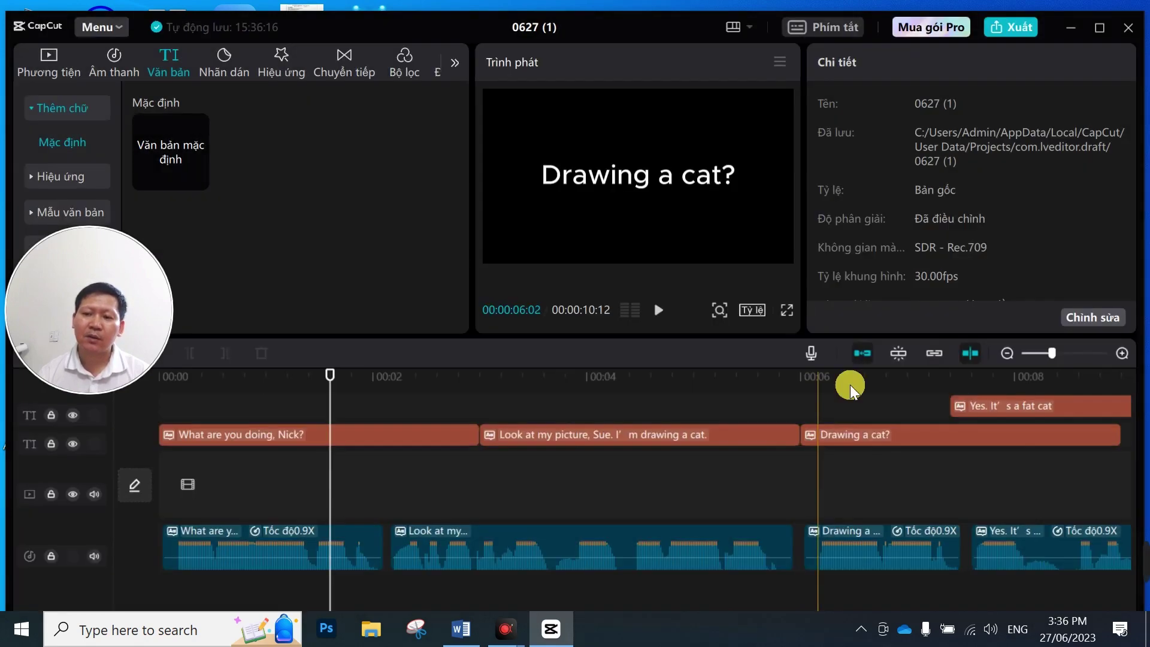
pyautogui.click(1071, 29)
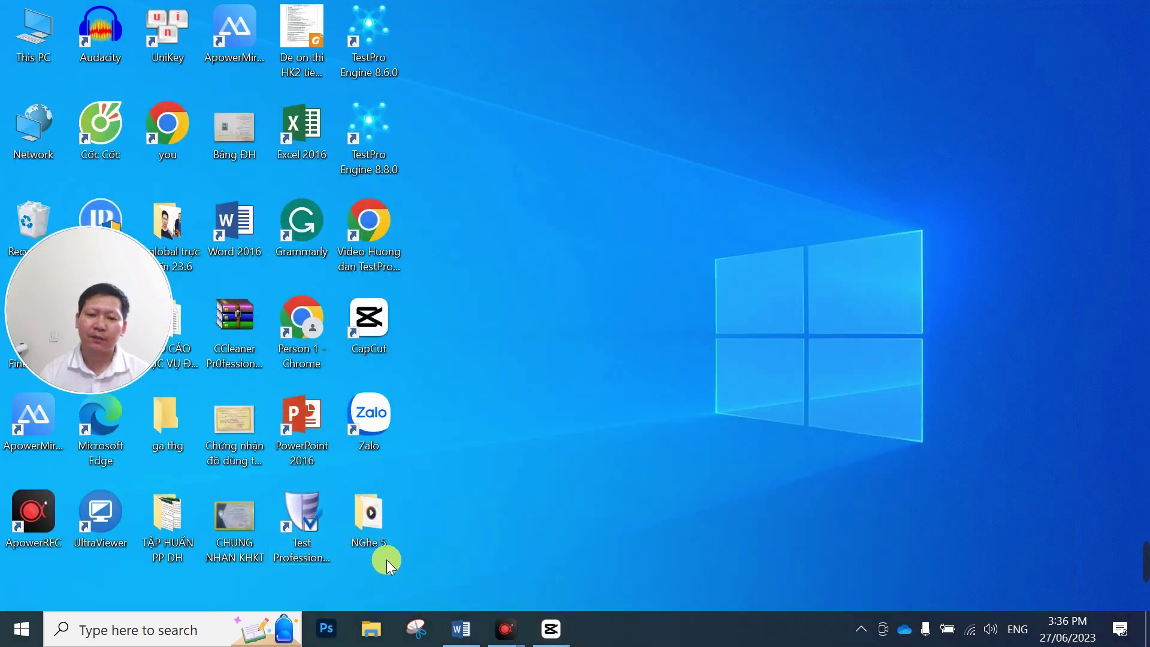
# Step: Play the exported "nghe lơp 5 _1" file from the desktop folder "NGhe 5" to check it, and return to the desktop
pyautogui.doubleClick(374, 519)
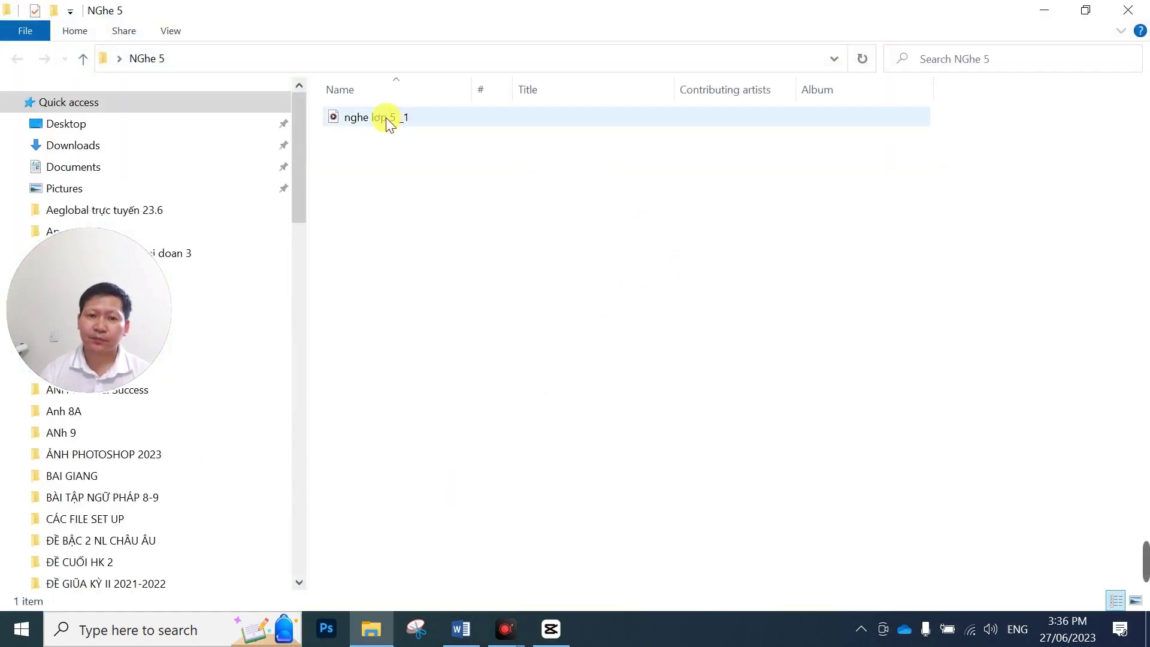
pyautogui.doubleClick(386, 118)
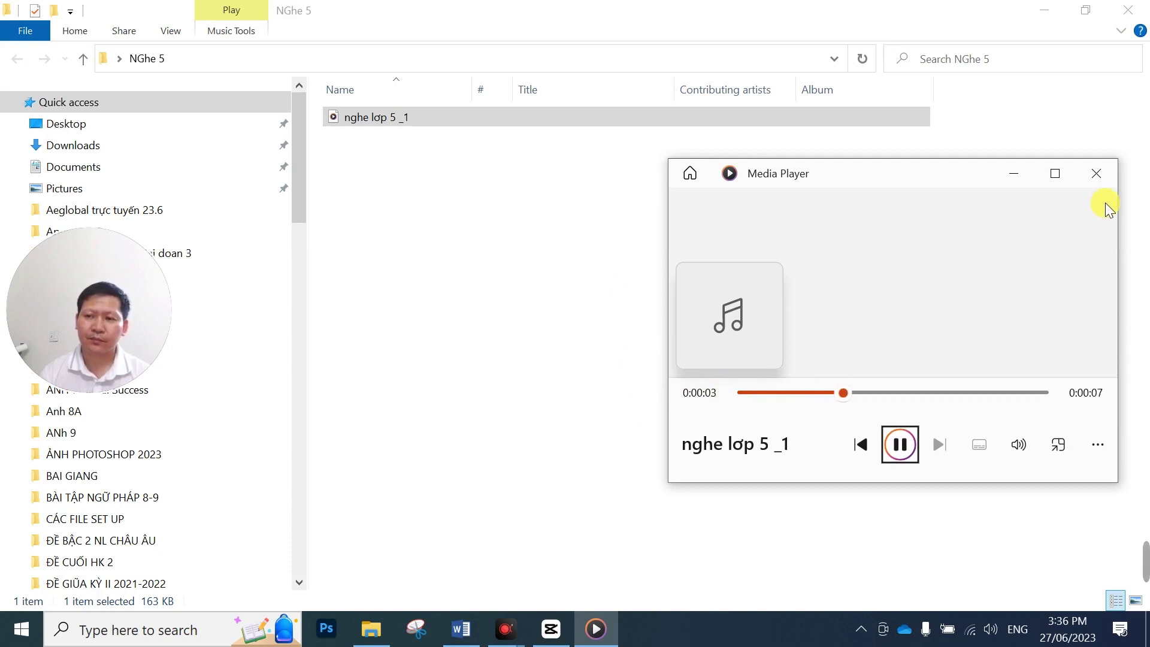
pyautogui.click(1105, 170)
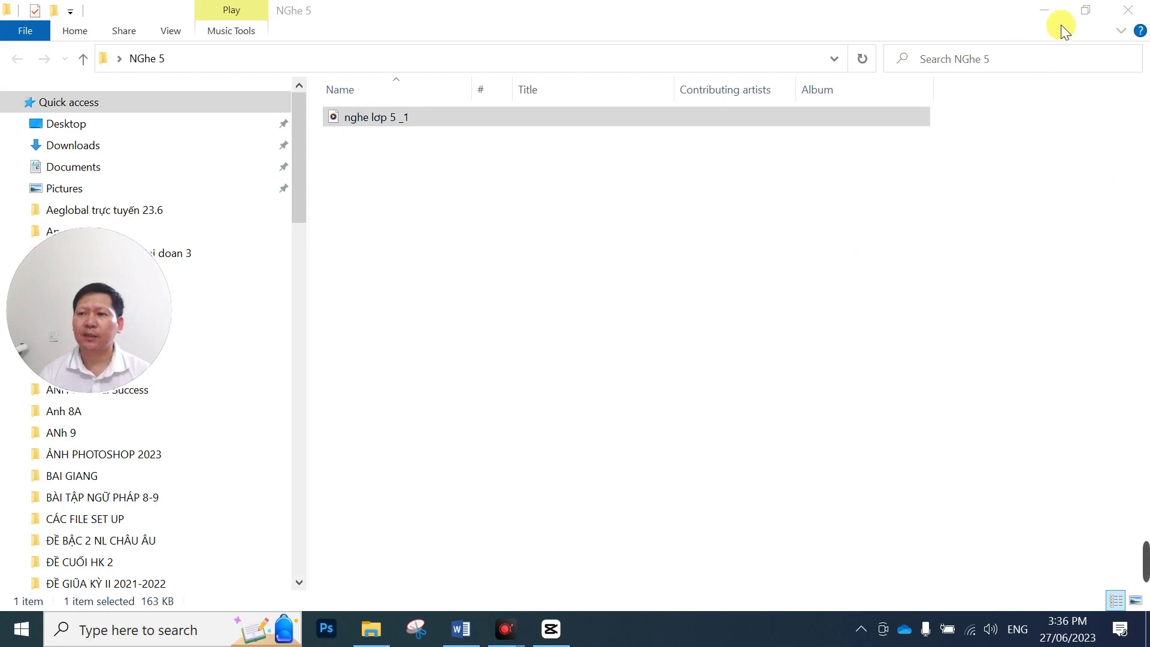
pyautogui.click(1048, 13)
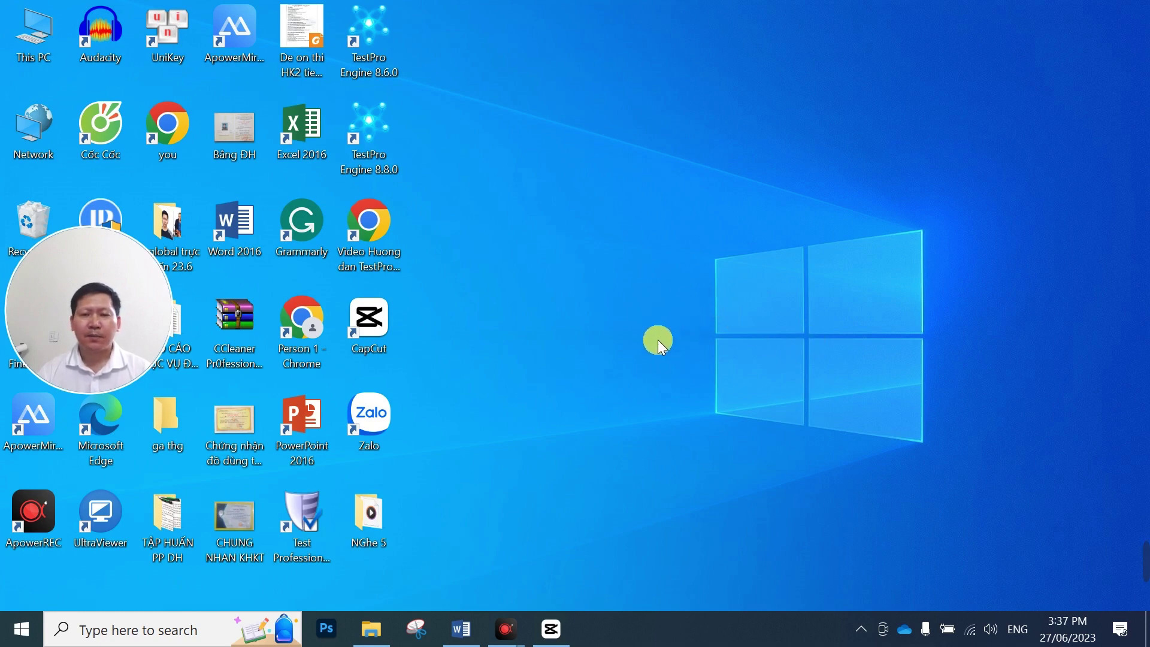
pyautogui.rightClick(609, 263)
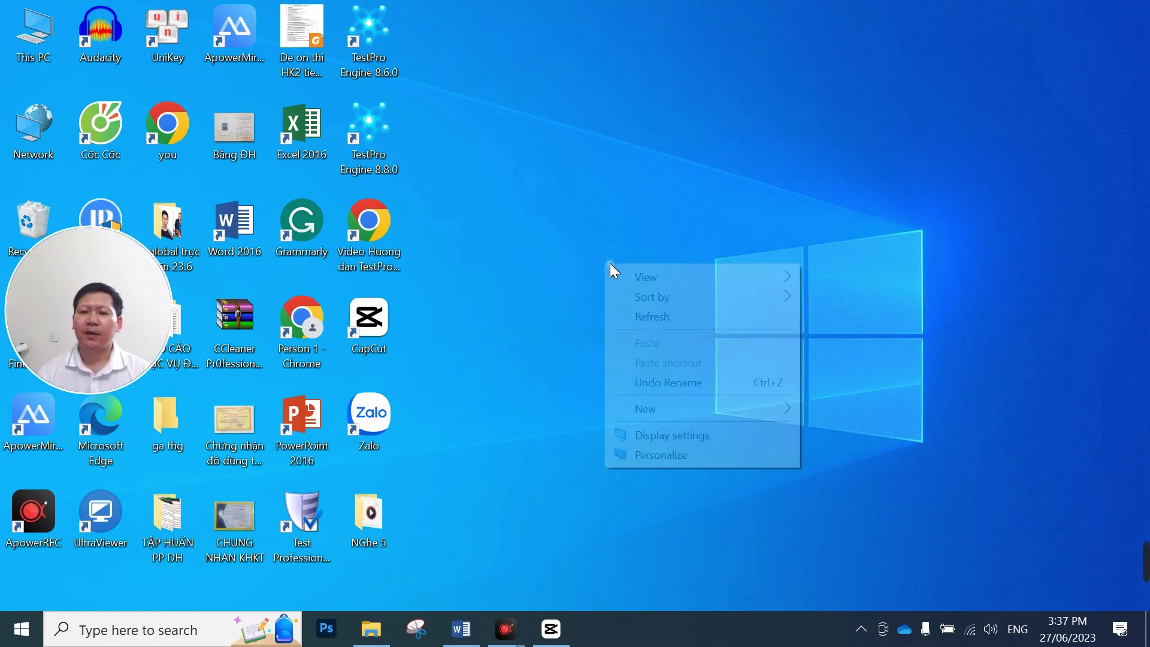
pyautogui.click(656, 315)
pyautogui.click(611, 393)
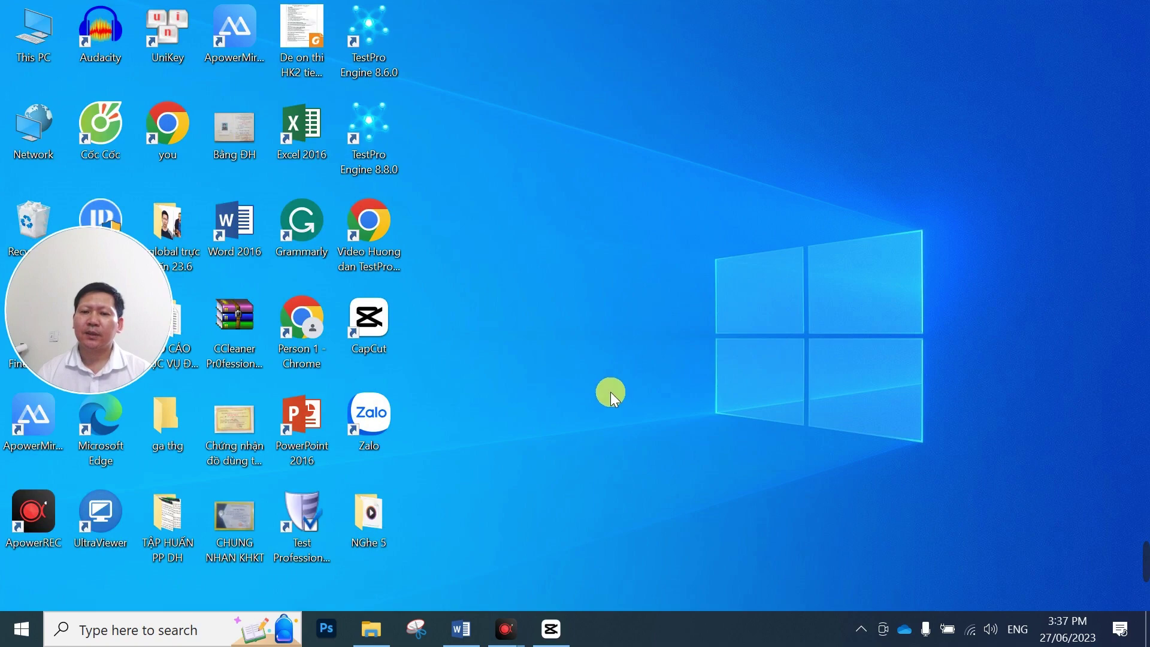
pyautogui.click(550, 629)
pyautogui.click(548, 635)
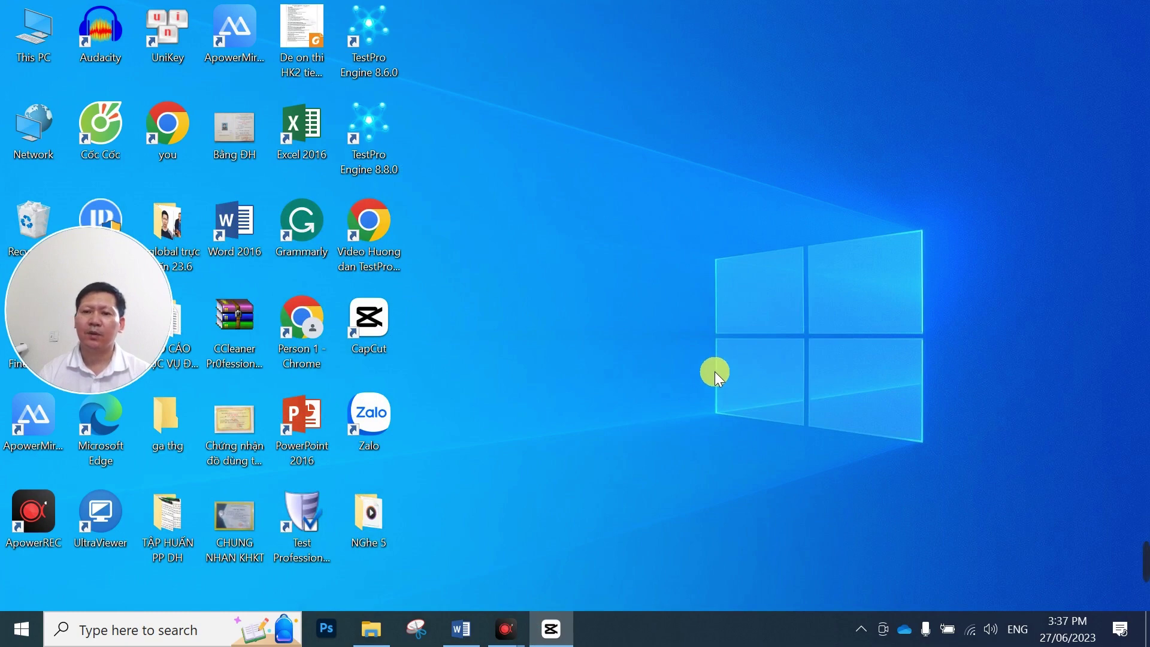
pyautogui.rightClick(698, 277)
pyautogui.click(736, 331)
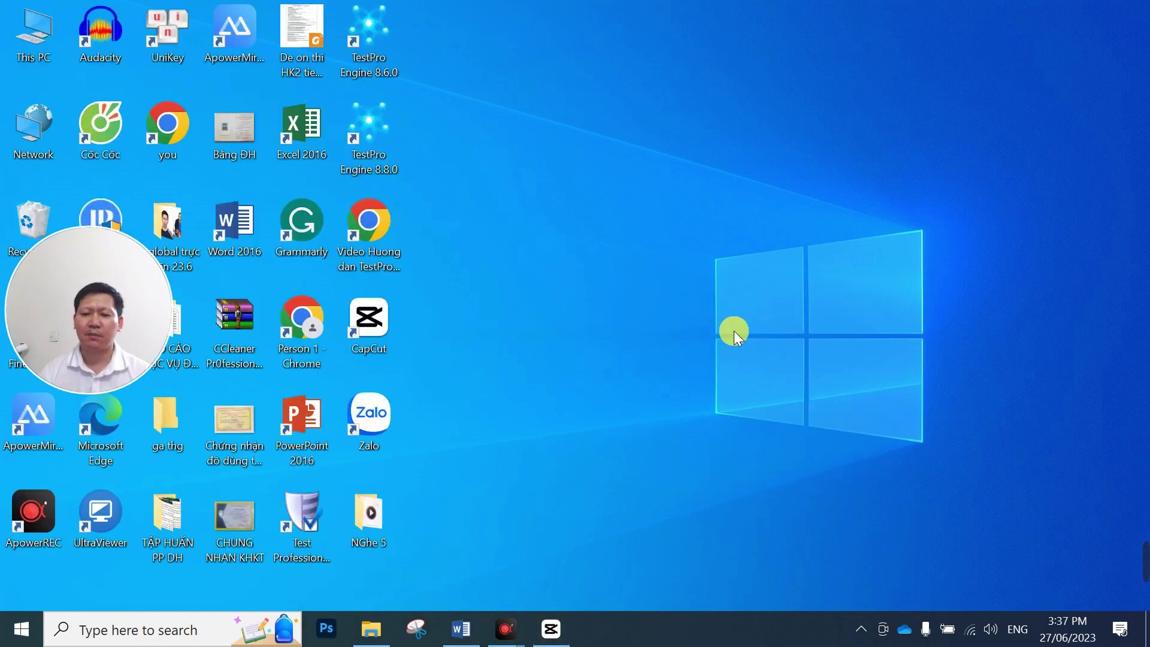